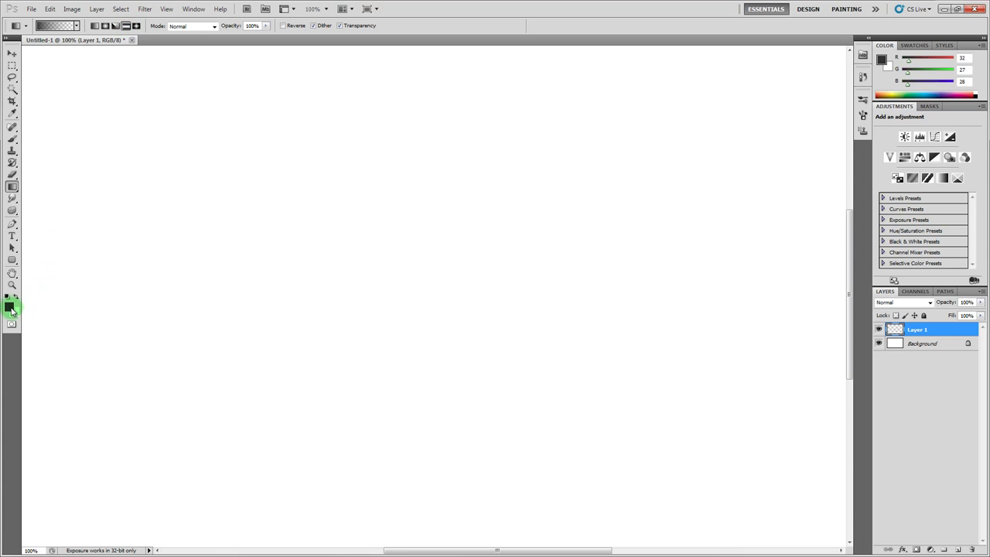
- Set the Gradient tool to the Foreground to Background preset, keeping the current dark foreground color
left_click(11, 308)
left_click(794, 96)
left_click(61, 26)
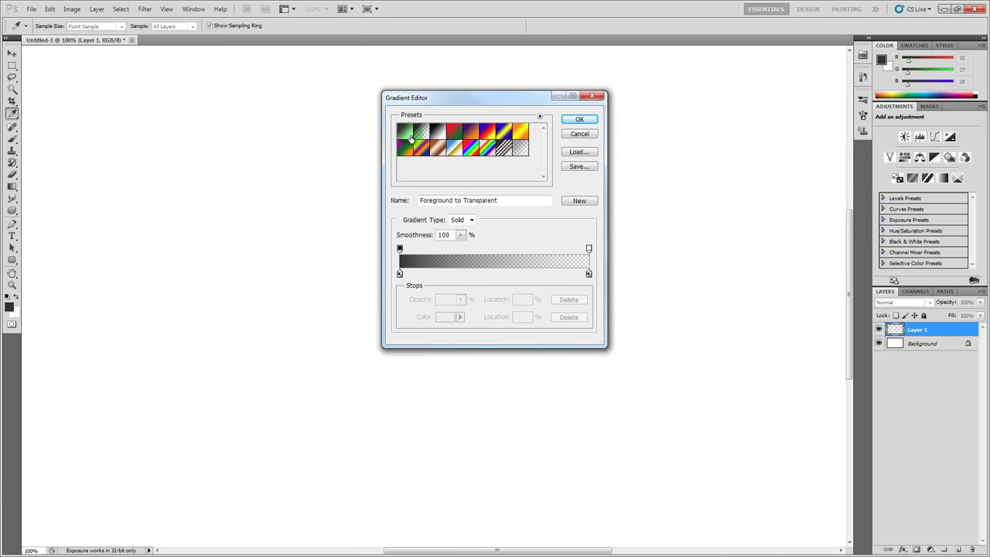
left_click(409, 134)
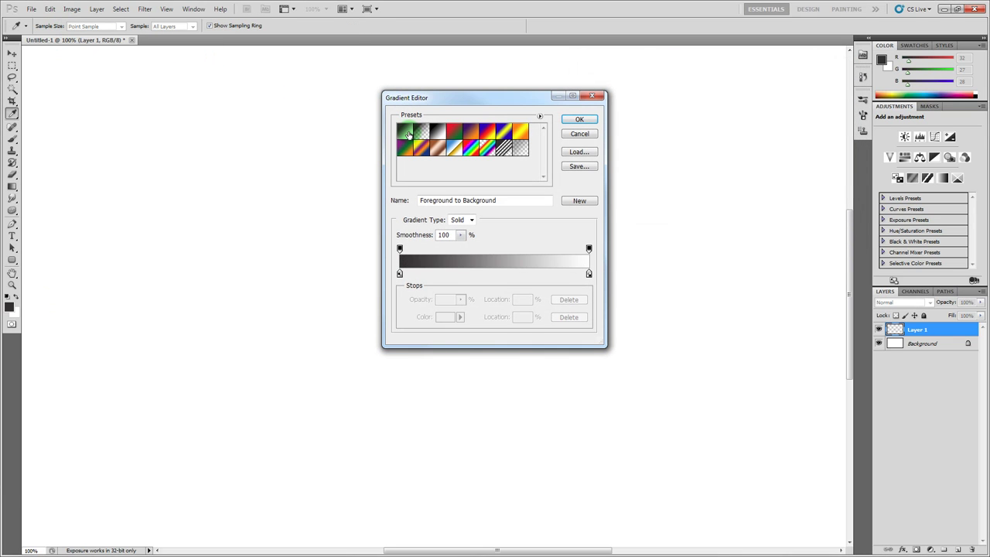
left_click(579, 119)
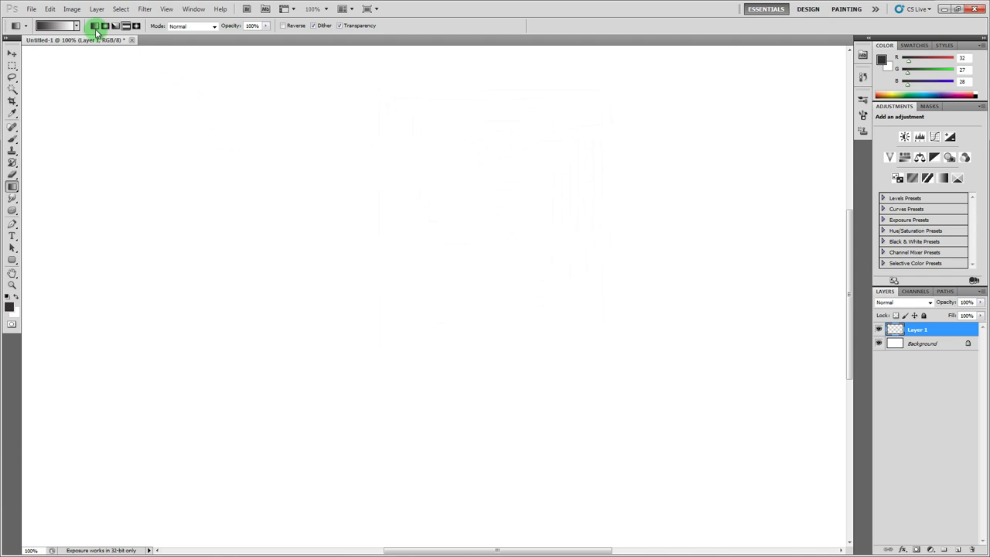
- Try a diagonal linear gradient and a radial gradient on Layer 1, undoing each one
left_click_drag(245, 126, 469, 345)
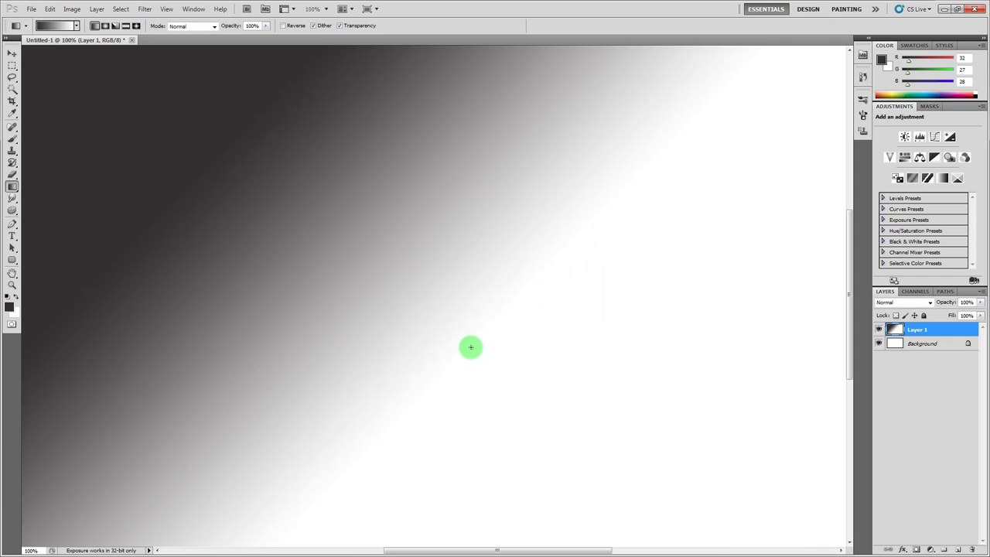
left_click(105, 25)
key("ctrl+z")
left_click_drag(313, 202, 556, 338)
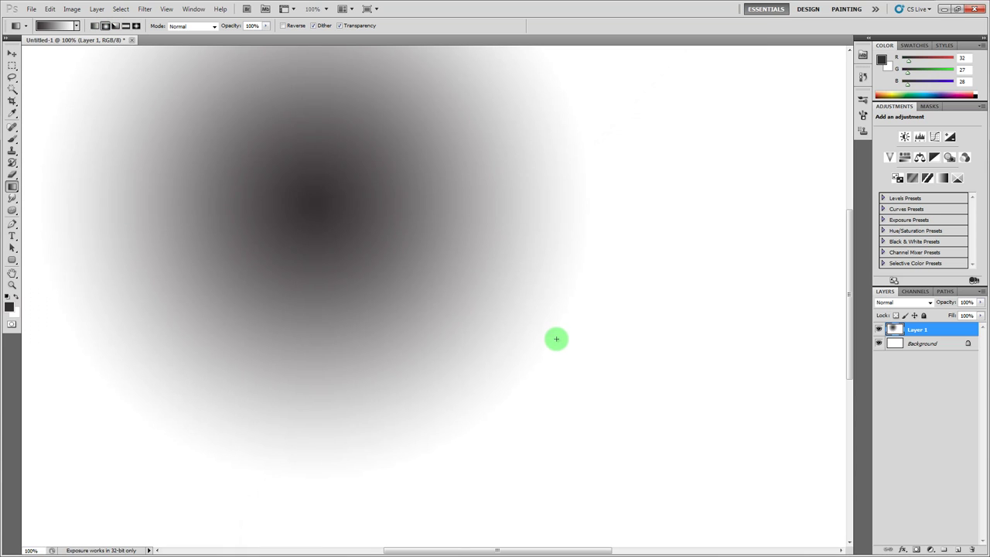
key("ctrl+z")
- Try an angle gradient and two diagonal reflected gradients on Layer 1, undoing each one
left_click(118, 26)
left_click_drag(358, 206, 532, 328)
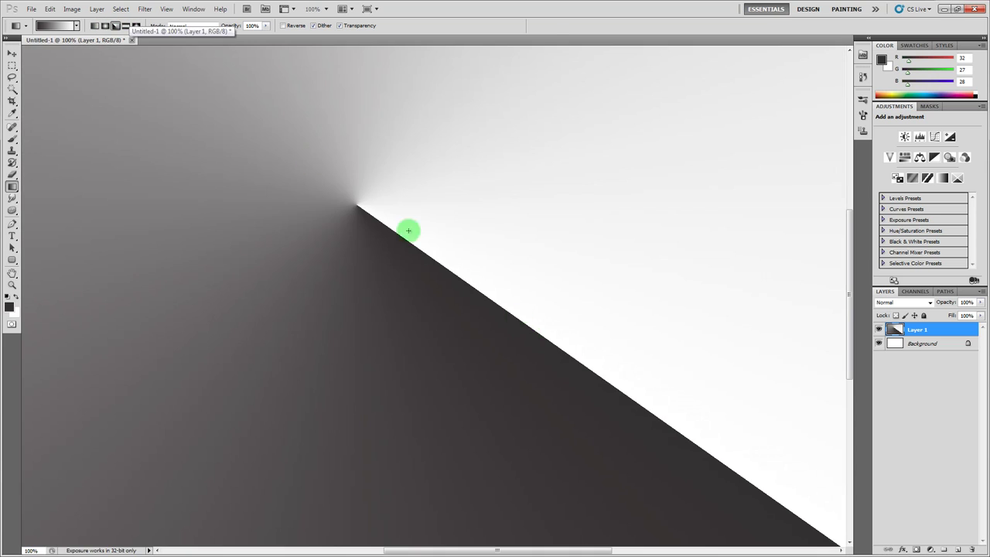
left_click(124, 28)
key("ctrl+z")
left_click_drag(252, 130, 518, 332)
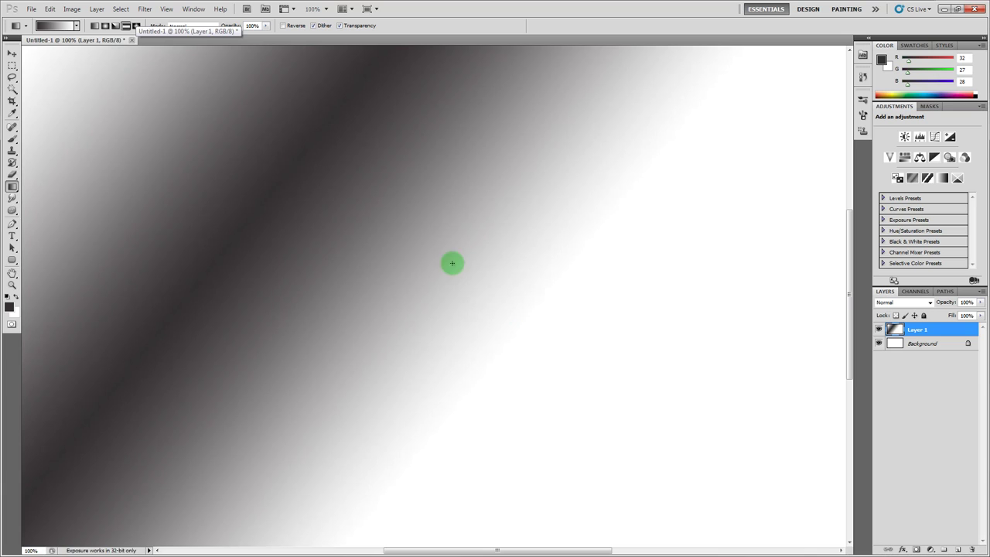
key("ctrl+z")
left_click_drag(333, 227, 555, 374)
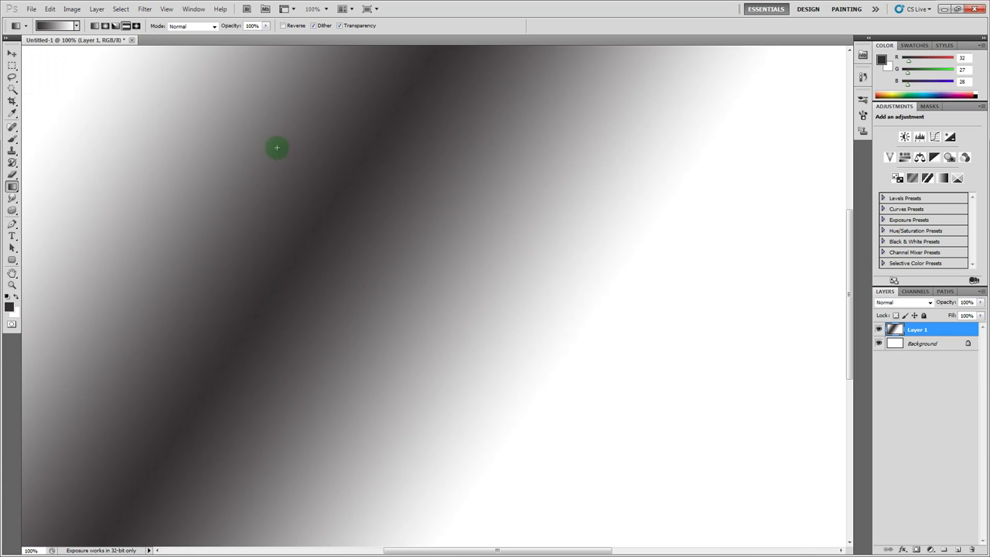
key("ctrl+z")
- Try a longer diagonal linear gradient and another radial gradient on Layer 1, undoing both
left_click_drag(151, 135, 467, 381)
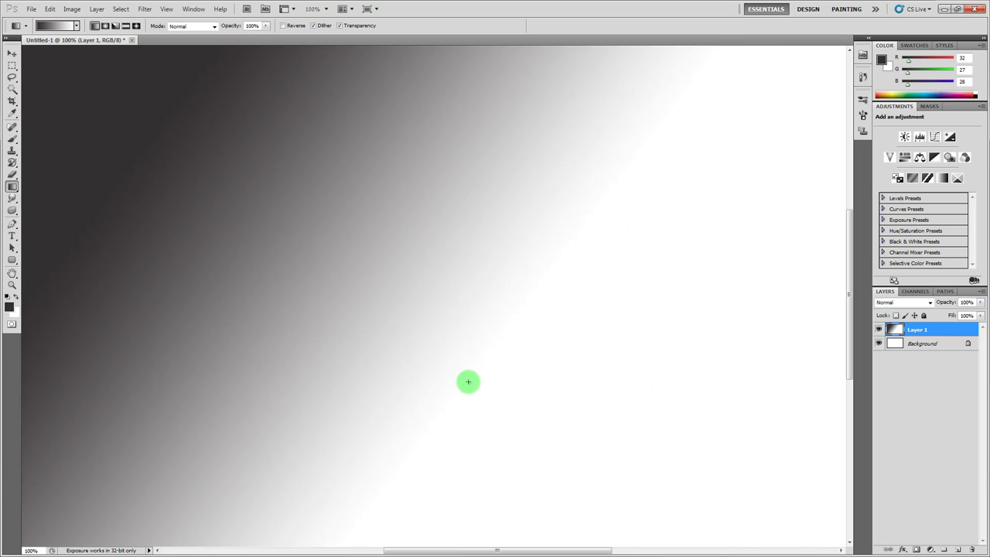
key("ctrl+z")
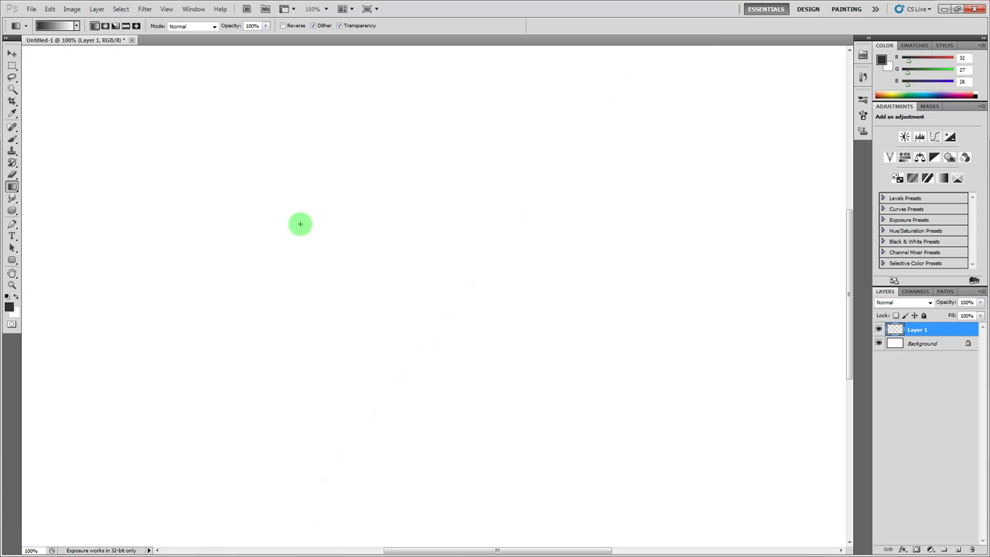
left_click(113, 26)
left_click_drag(348, 187, 535, 338)
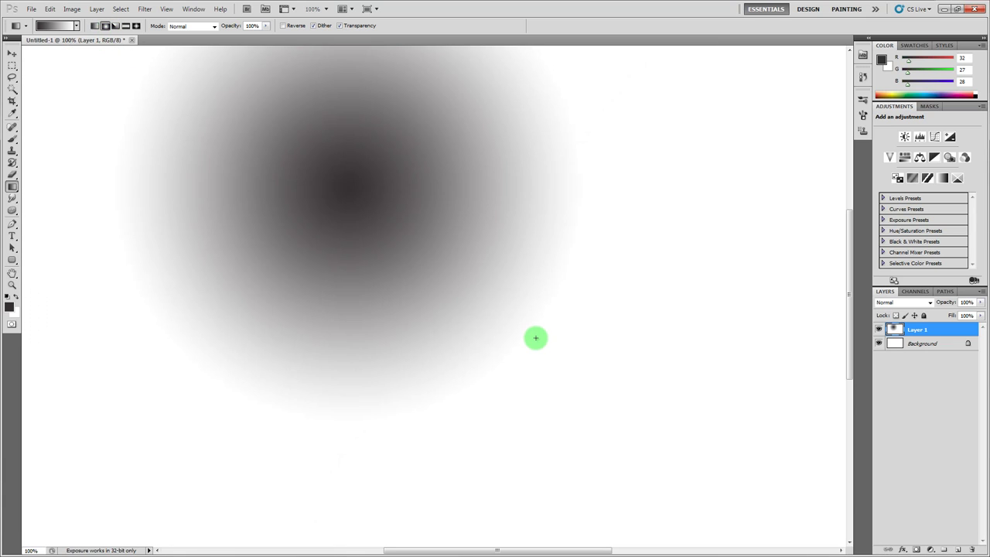
key("ctrl+z")
- Compare the first three presets in the Gradient Editor and keep Foreground to Background
left_click(76, 26)
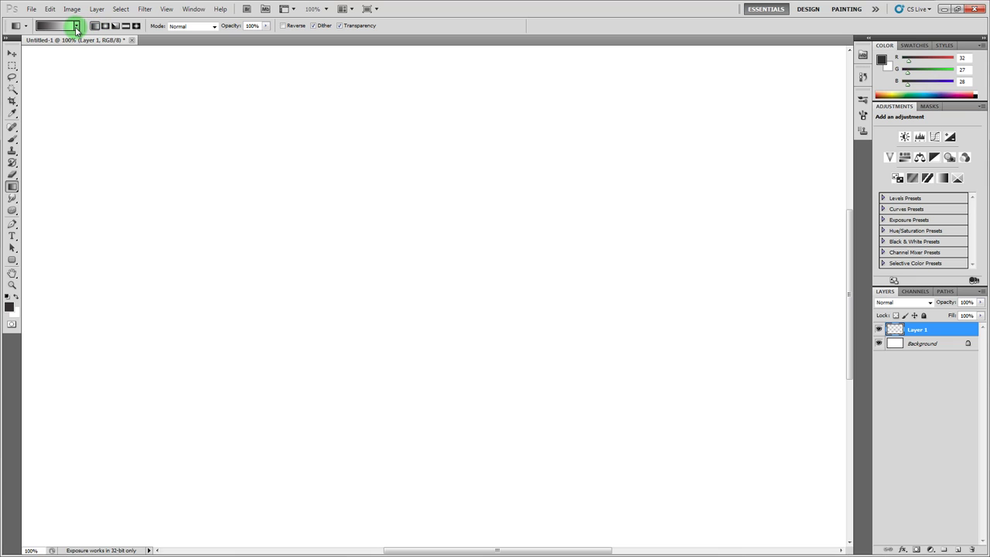
left_click(68, 27)
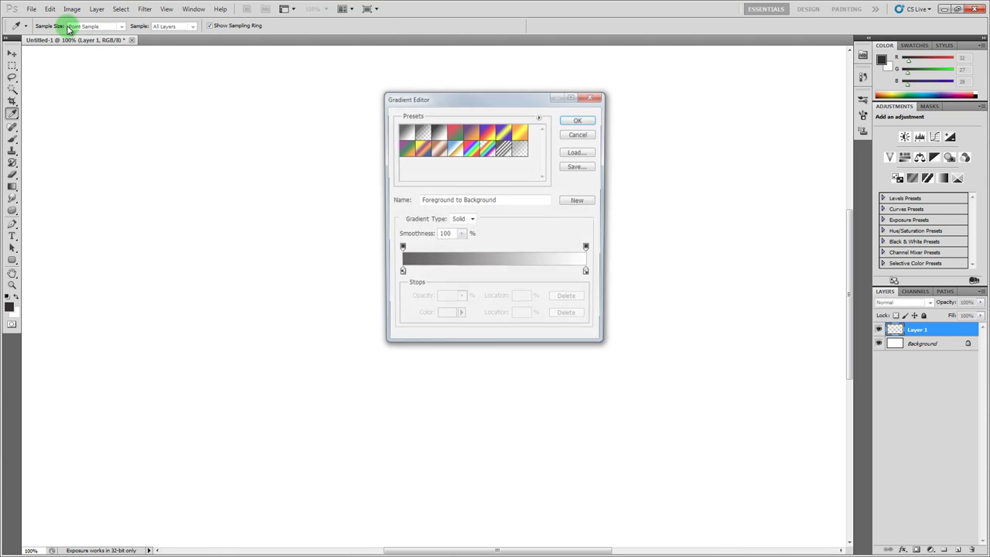
left_click_drag(489, 103, 526, 112)
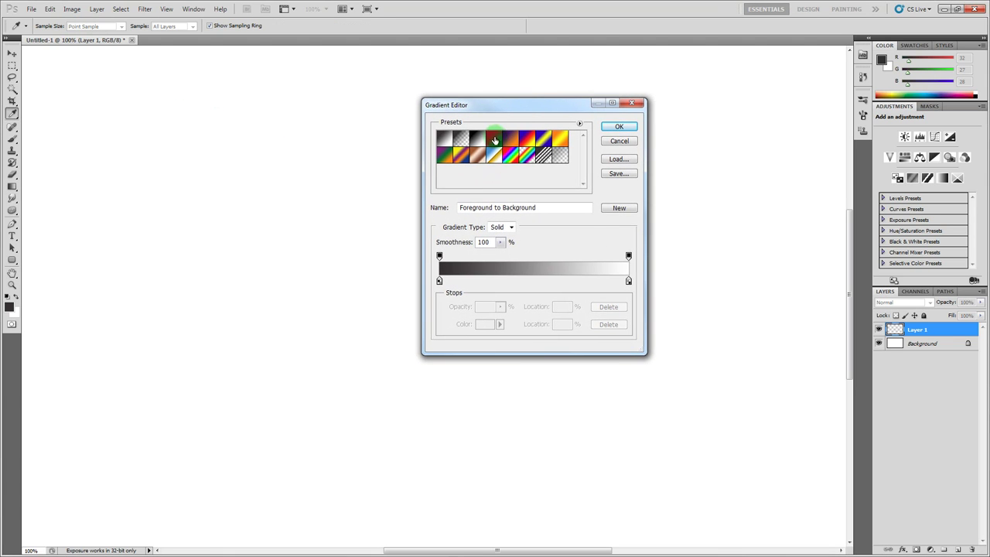
left_click(445, 141)
left_click(458, 142)
left_click(476, 140)
left_click(460, 139)
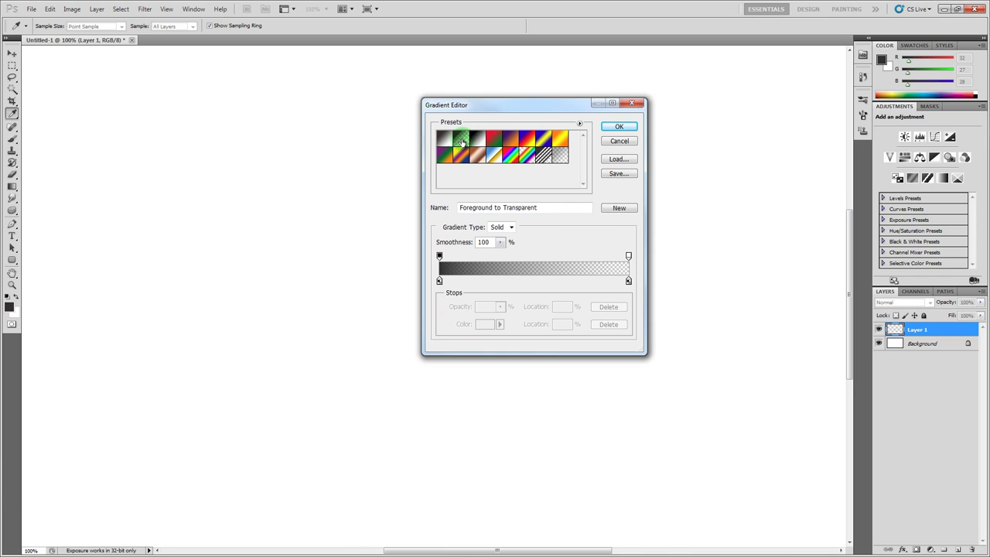
left_click(445, 141)
left_click(508, 234)
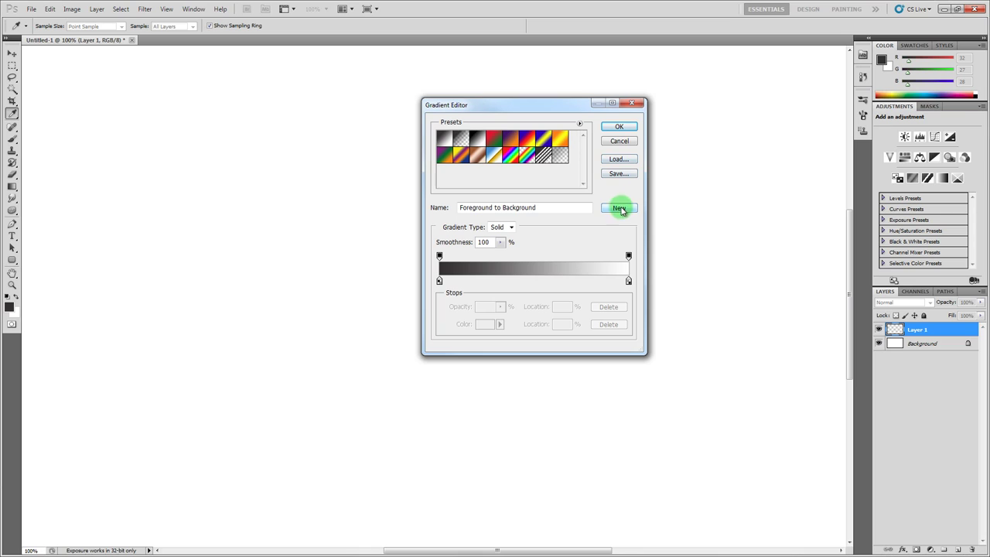
left_click(445, 143)
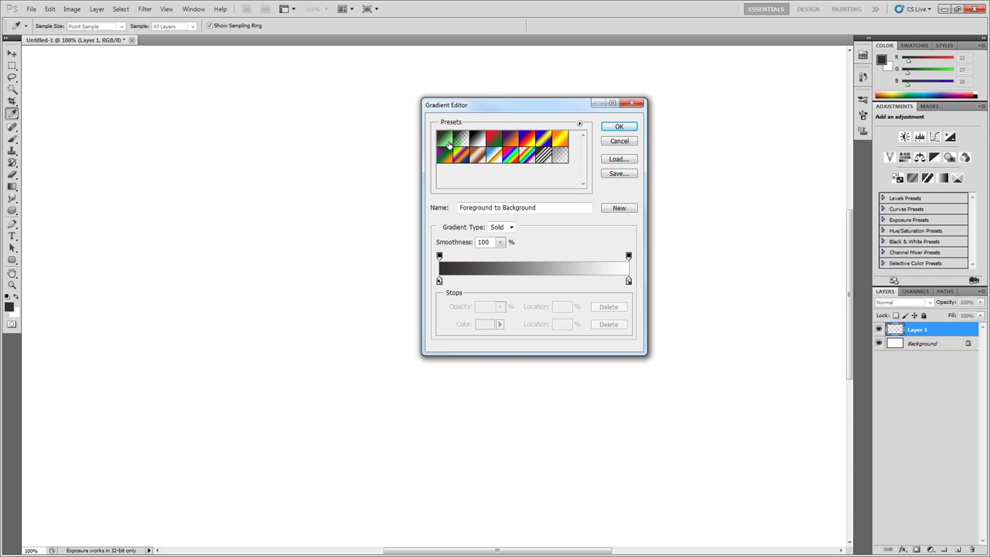
left_click(619, 126)
- Set the foreground color to RGB 255, 0, 51, then try a diagonal linear gradient on Layer 1 and undo it
left_click(11, 305)
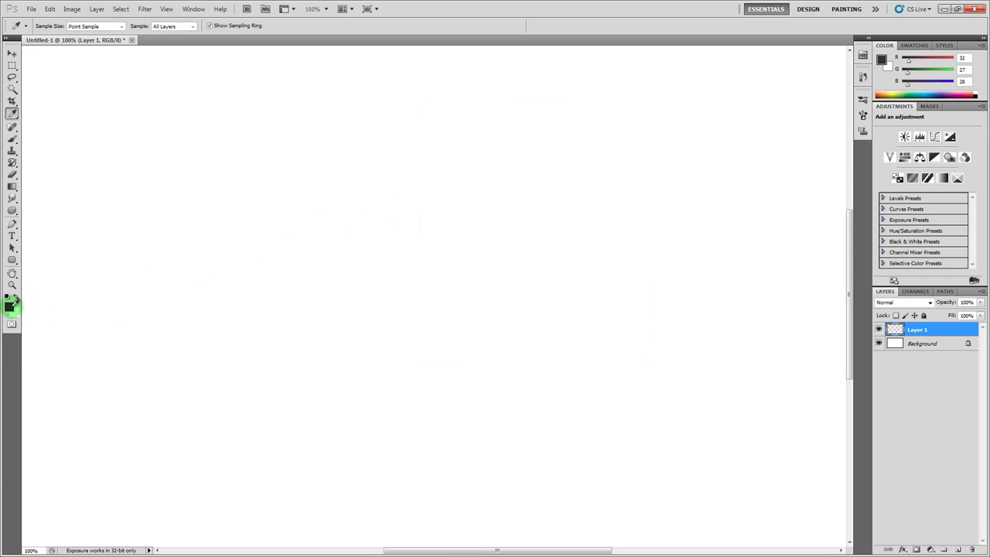
left_click_drag(642, 159, 786, 74)
left_click(813, 80)
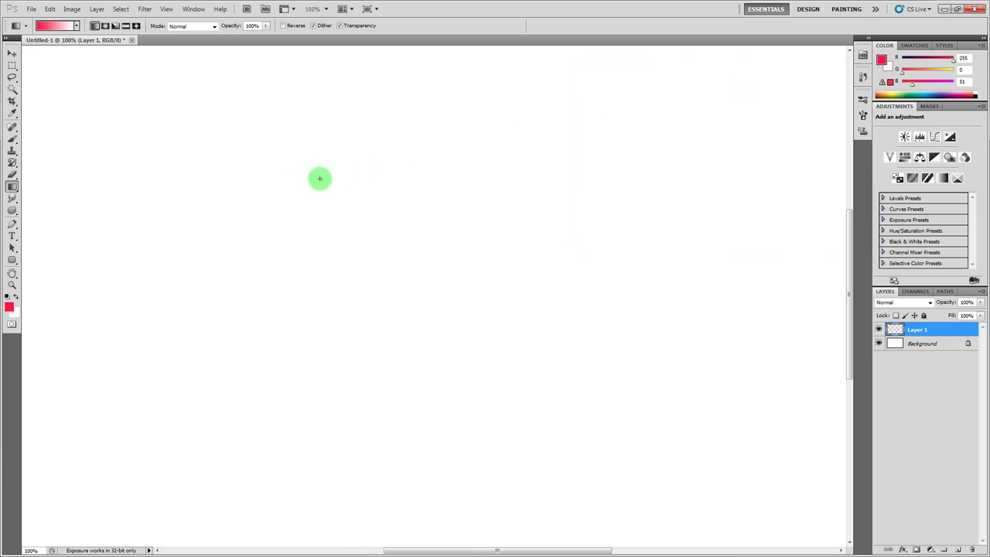
left_click_drag(320, 179, 509, 396)
key("ctrl+z")
- Switch the gradient to the Foreground to Transparent preset in the Gradient Editor
left_click(66, 27)
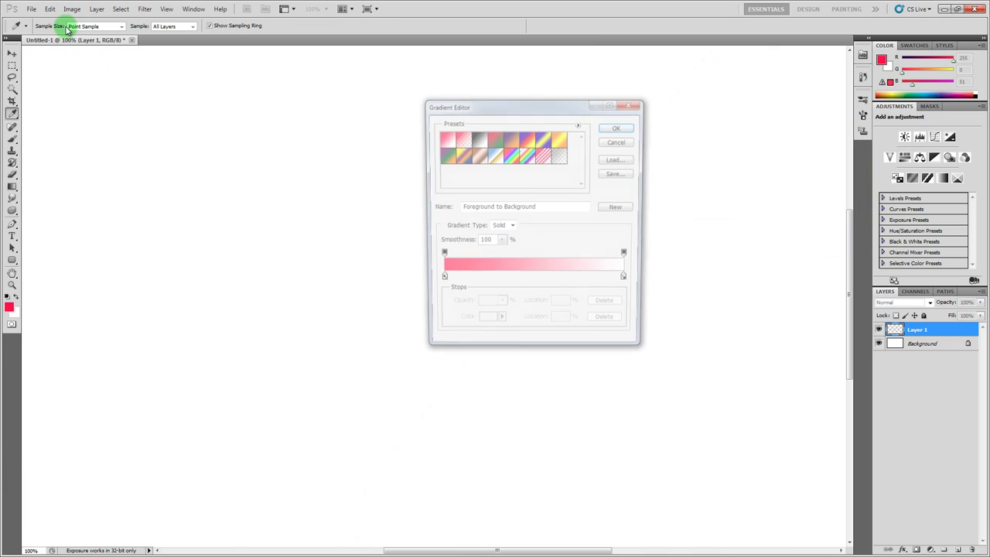
left_click(461, 140)
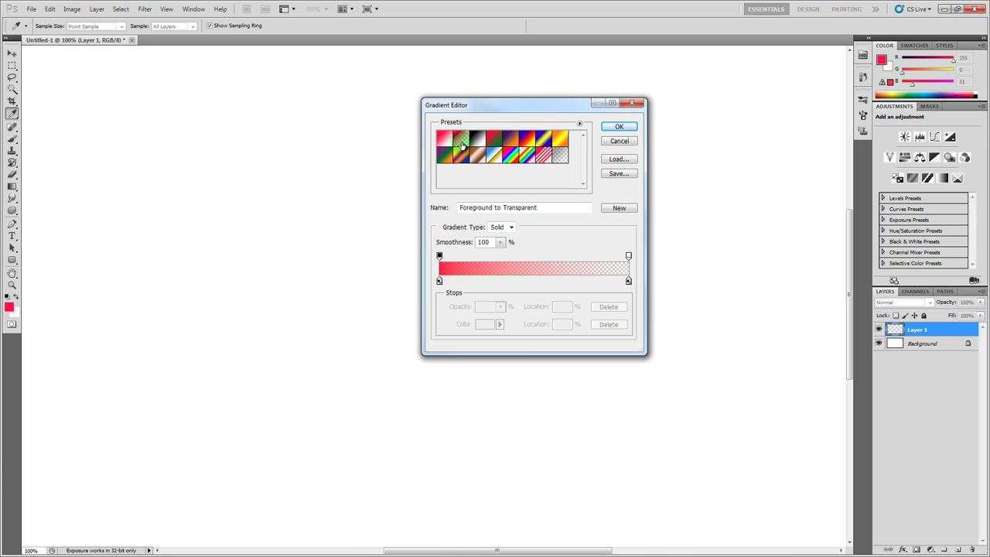
left_click(616, 126)
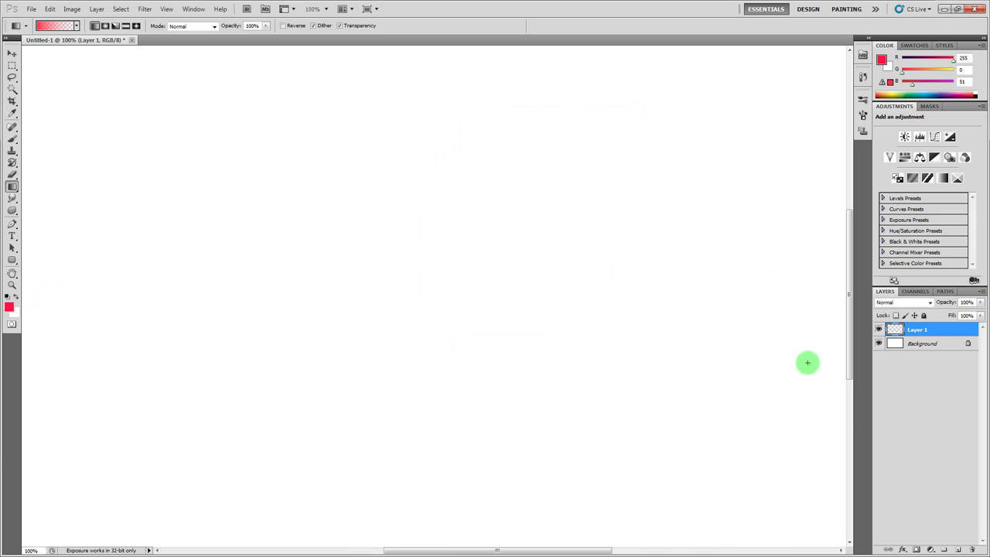
- Add a new layer above Layer 1, swap the foreground and background colors, and fill the layer with white
left_click(959, 550)
key("x")
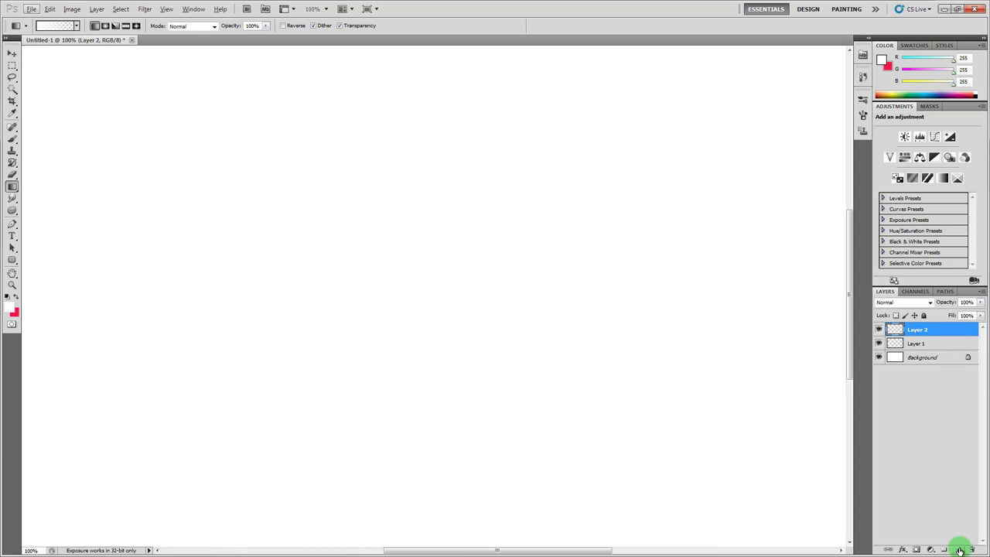
left_click_drag(349, 281, 256, 136)
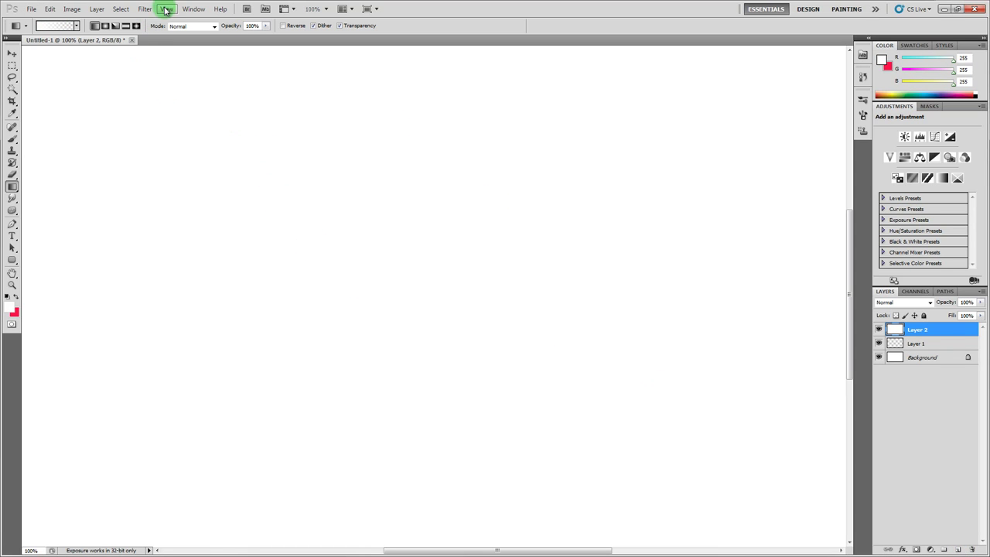
- Apply the Add Noise filter to Layer 2 with uniform distribution and monochromatic noise
left_click(145, 8)
mouse_move(177, 131)
left_click(263, 133)
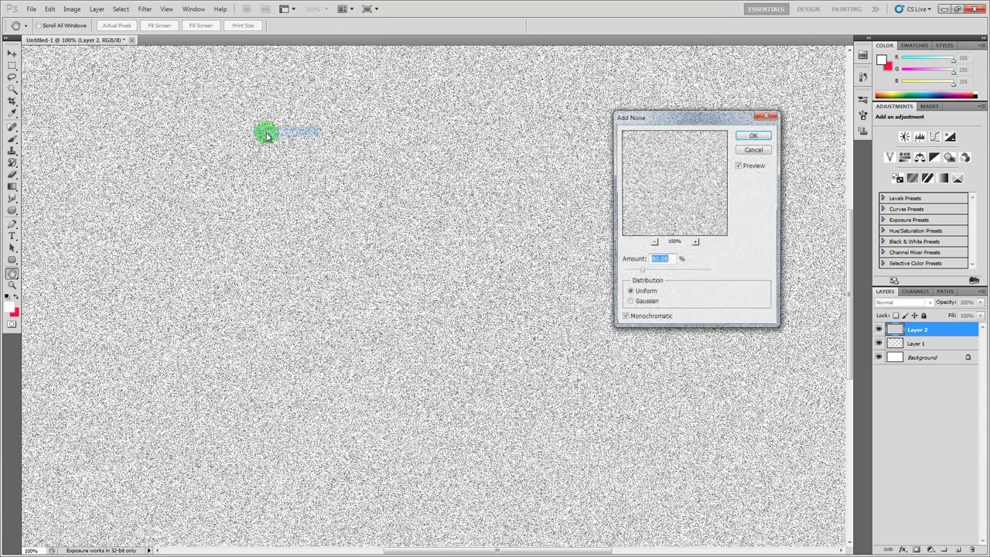
left_click(754, 135)
- Try a diagonal linear gradient from the pink-red foreground color to transparent over the noise, then undo it
left_click(13, 186)
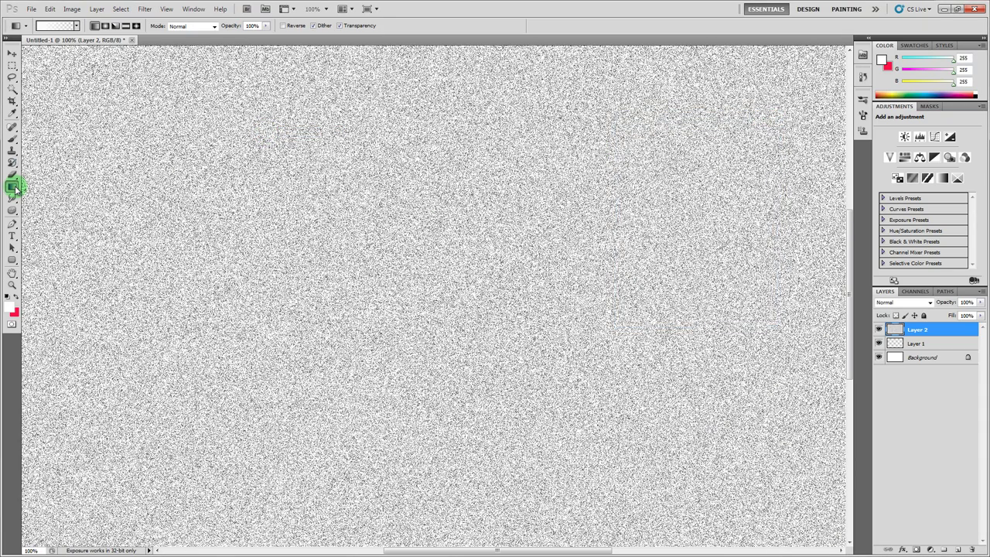
left_click_drag(199, 108, 425, 342)
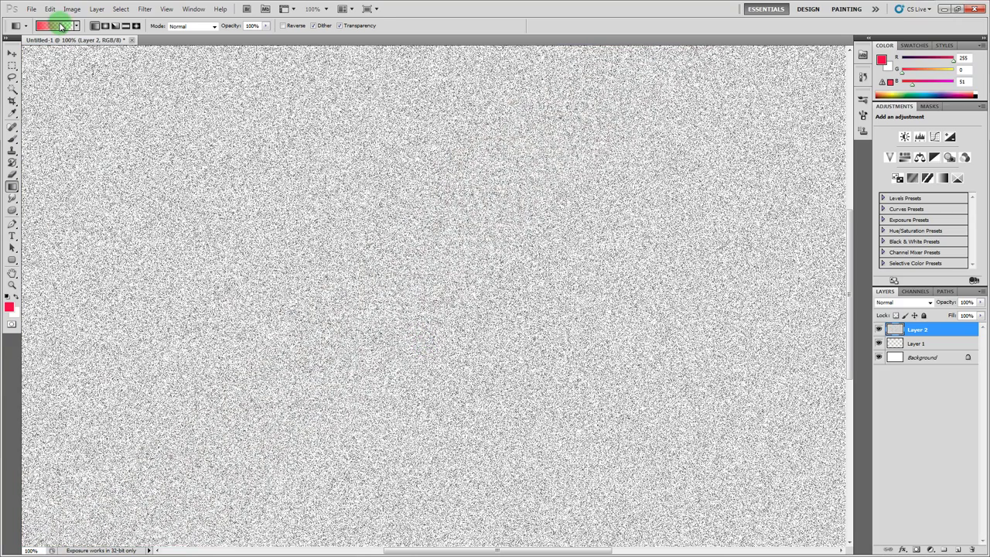
key("ctrl+z")
- Choose the Black, White gradient in the Gradient Editor and save it as a new preset
left_click(62, 26)
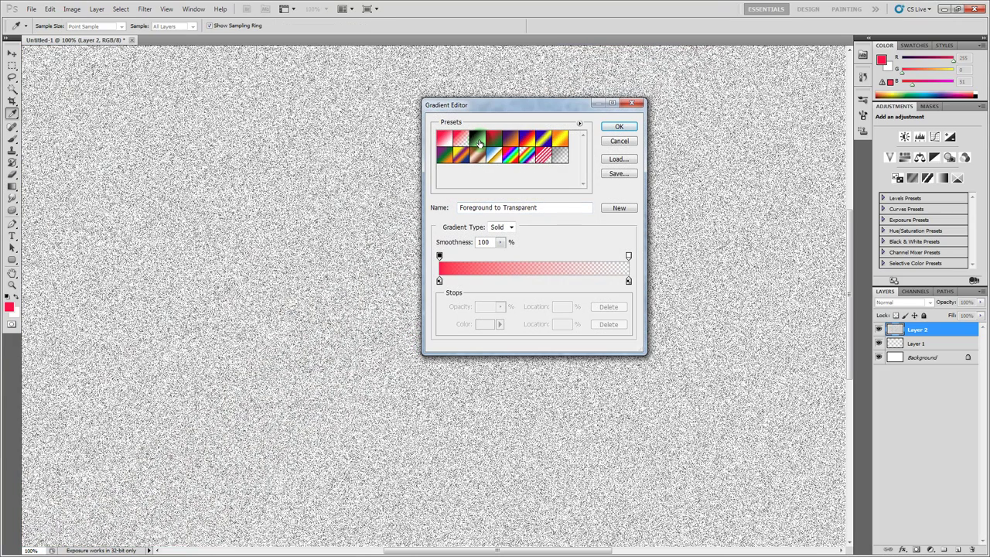
left_click(478, 141)
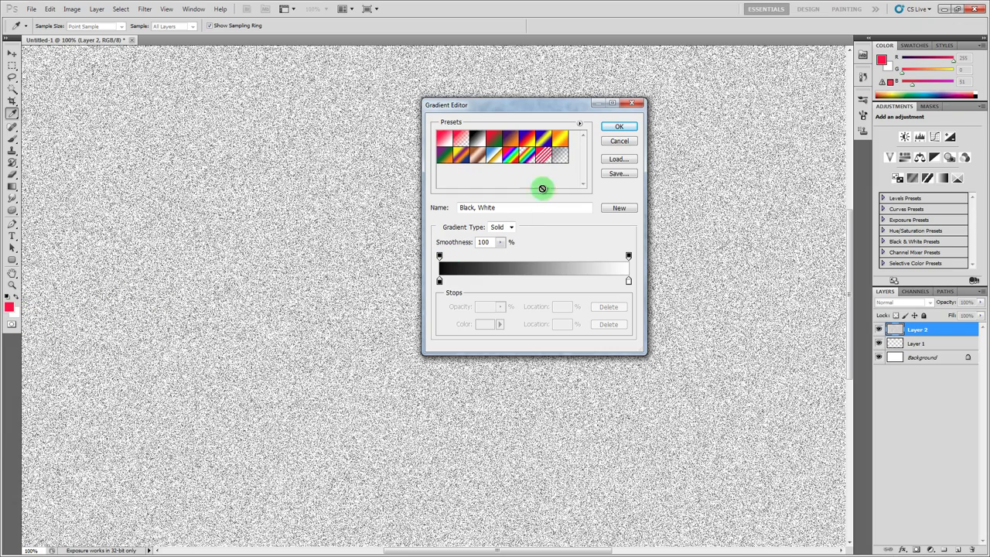
left_click(618, 207)
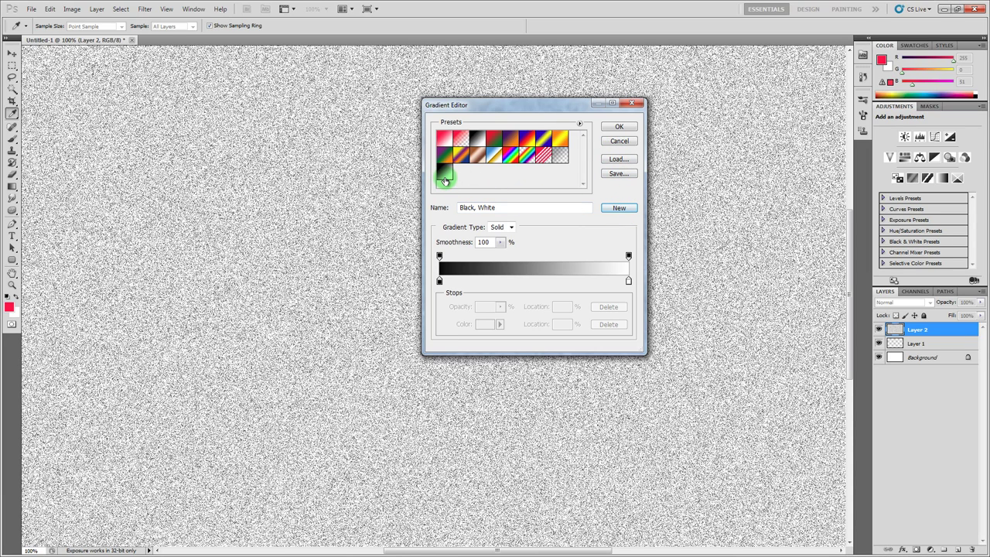
- Try adding a black color stop at 35% and a white one at 32%, deleting each
left_click_drag(439, 255, 506, 281)
left_click(439, 282)
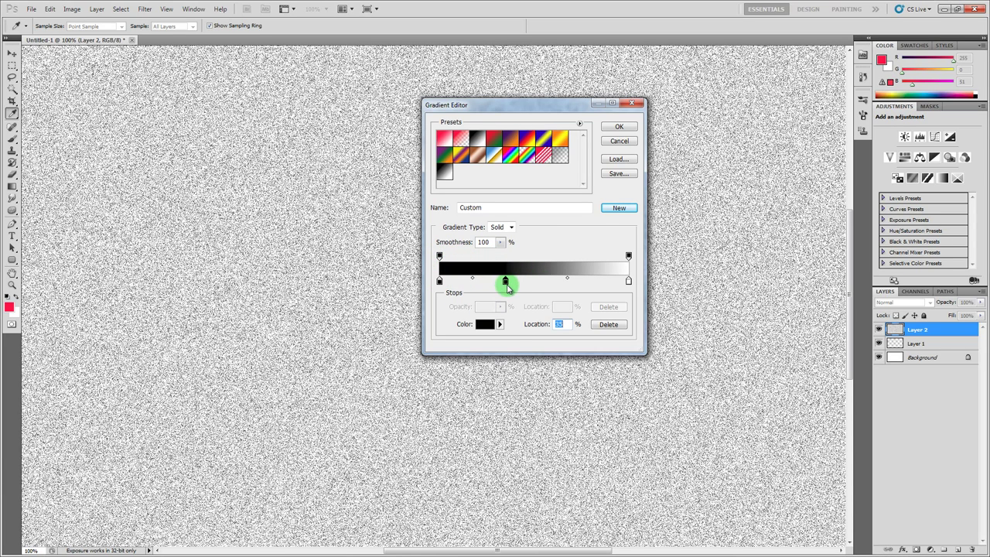
left_click(598, 323)
left_click(439, 282)
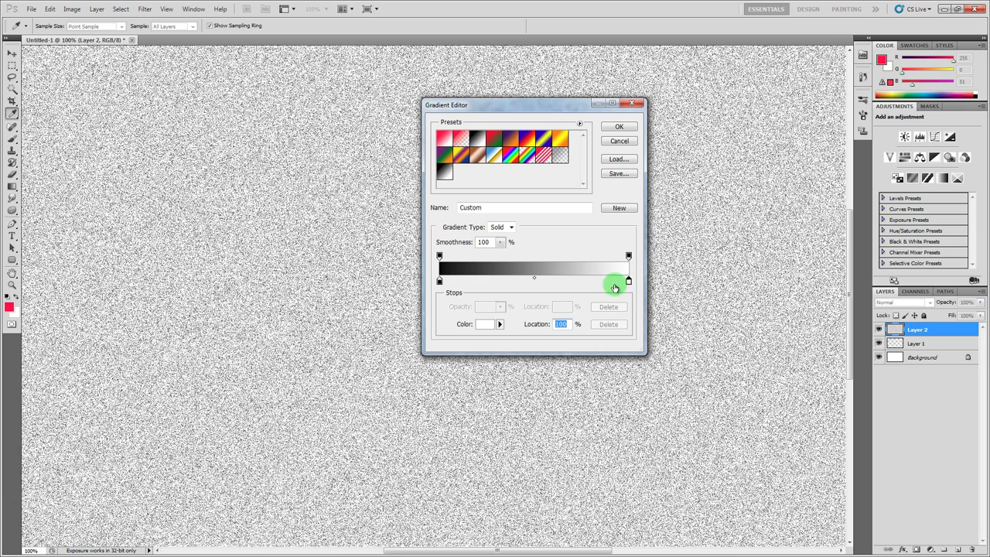
left_click(499, 281)
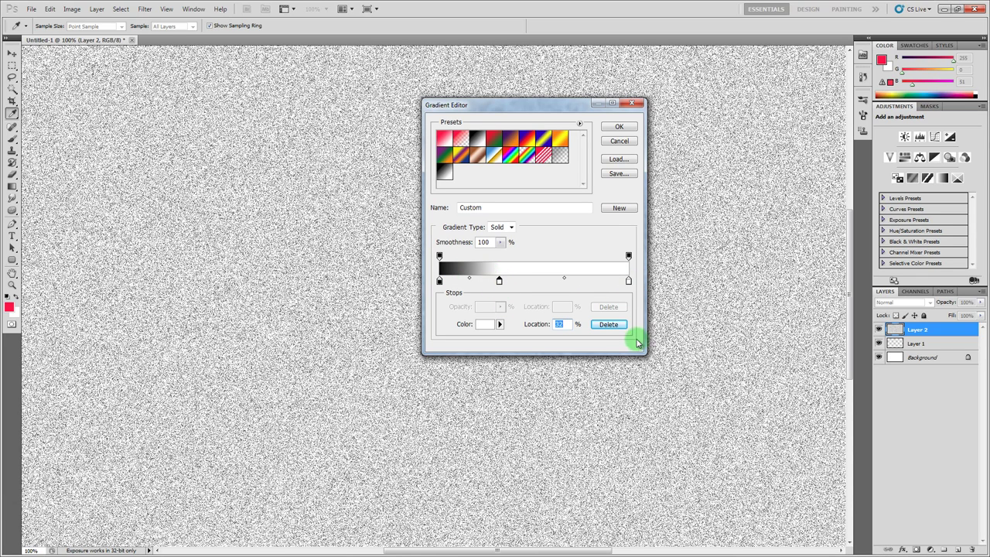
left_click(609, 324)
- Add a dark blue color stop to the gradient and place it at 20%
left_click_drag(441, 282, 521, 280)
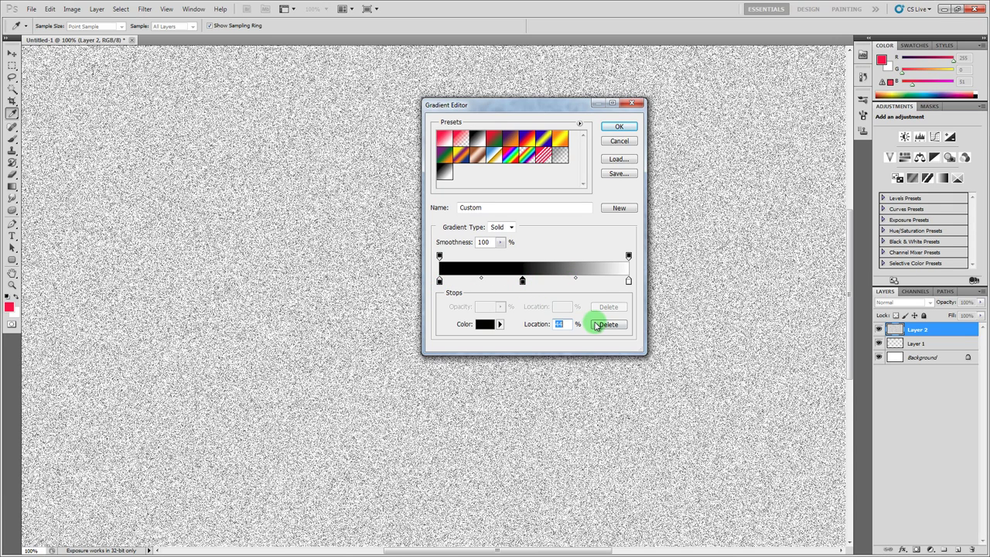
left_click(485, 325)
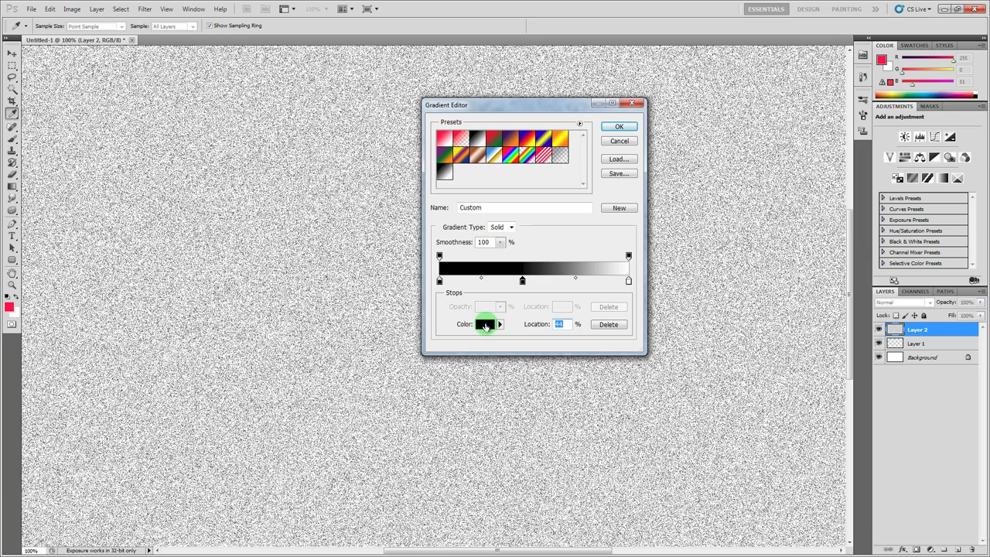
left_click_drag(653, 168, 701, 167)
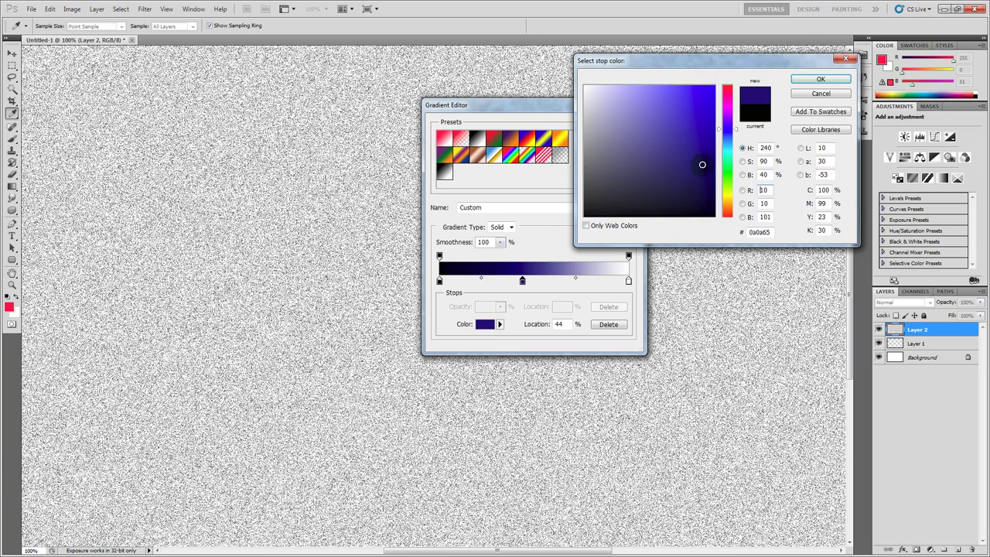
left_click(835, 81)
left_click_drag(523, 280, 476, 283)
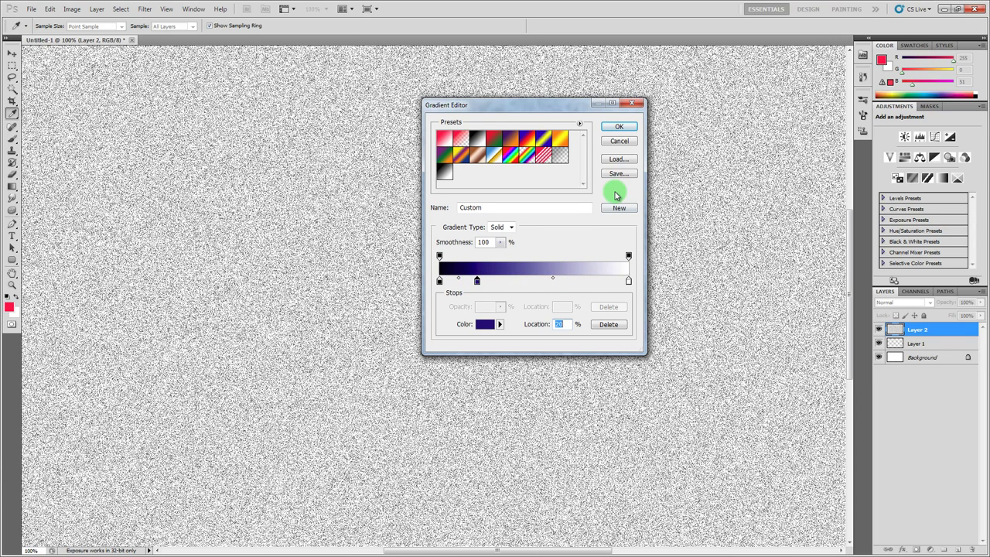
- Add a pink color stop at 72% and accept the custom gradient
left_click_drag(554, 281, 575, 283)
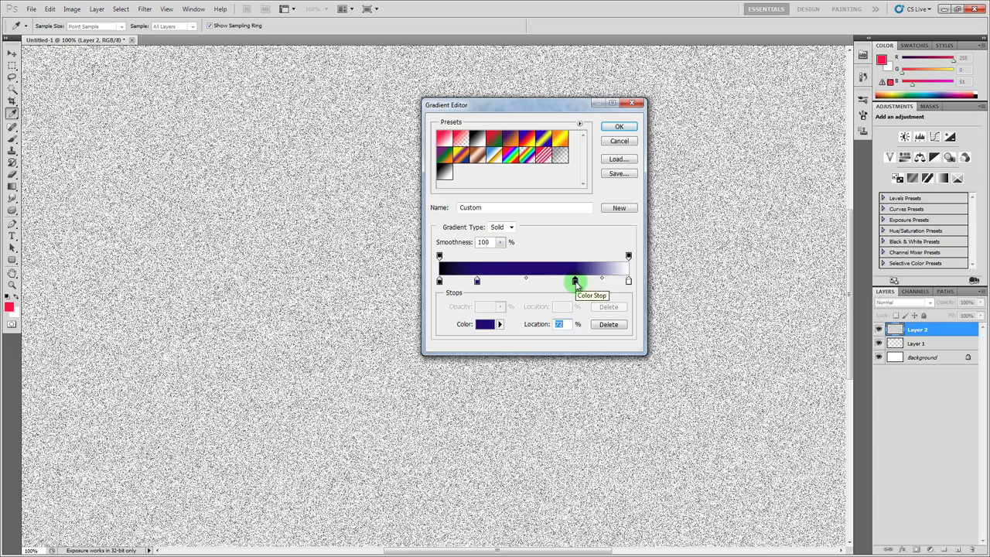
left_click(486, 324)
left_click_drag(618, 166, 728, 96)
left_click(812, 79)
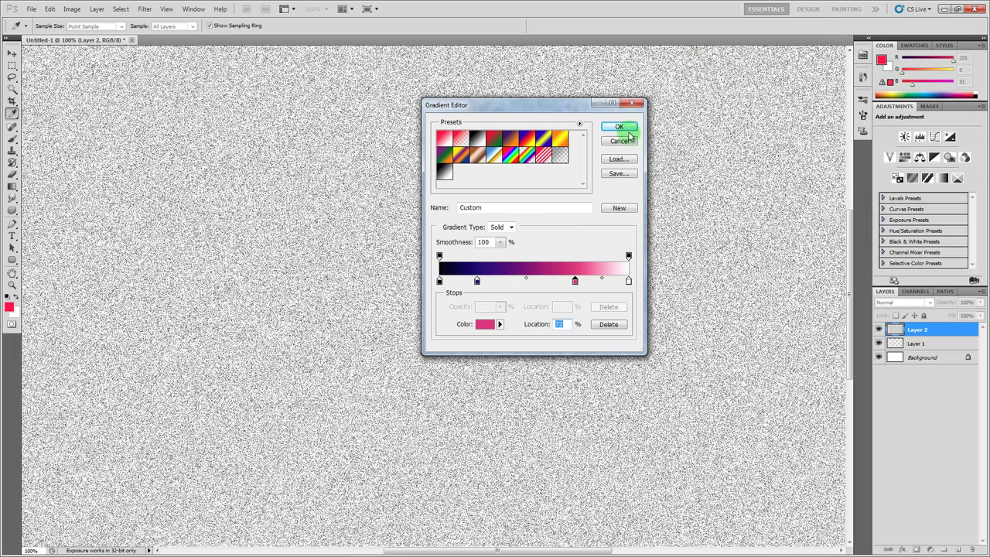
left_click(619, 128)
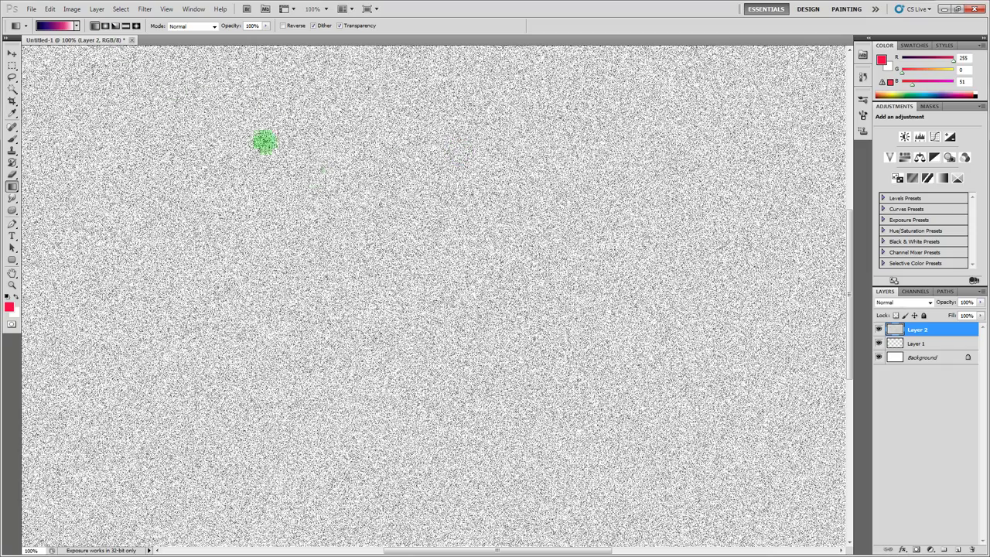
- Try diagonal linear gradients of different lengths over the noise on Layer 2, undoing each one
left_click_drag(265, 141, 546, 349)
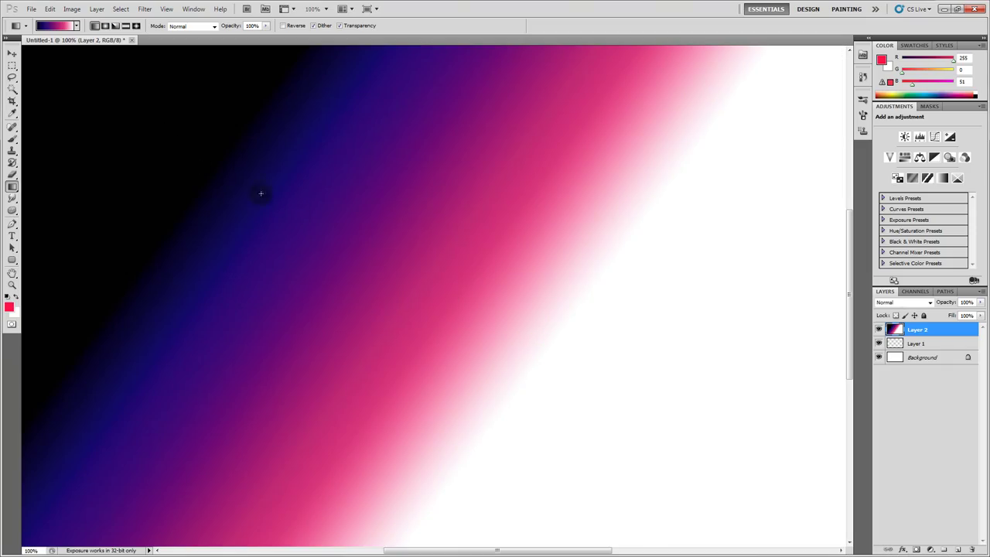
left_click_drag(260, 192, 577, 394)
left_click(253, 158)
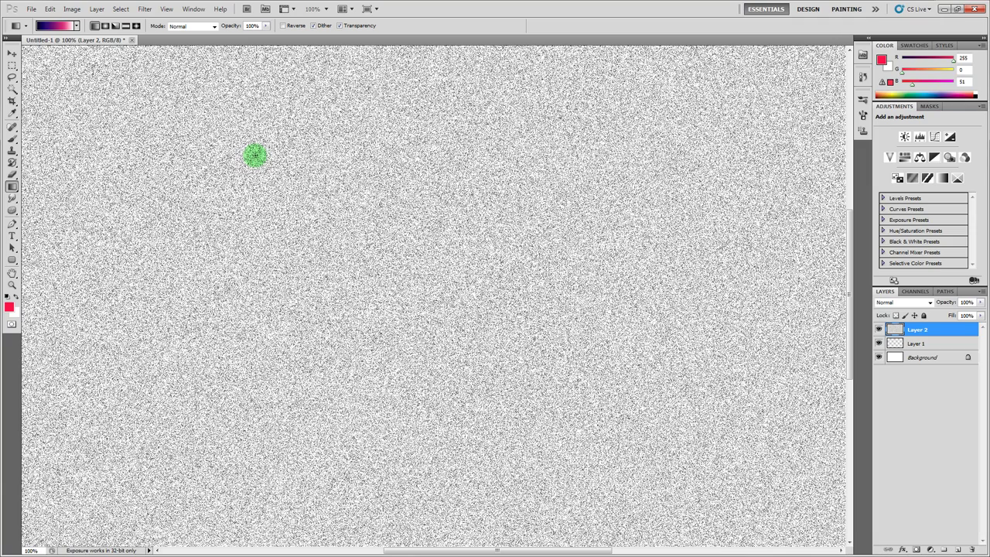
left_click_drag(255, 155, 546, 406)
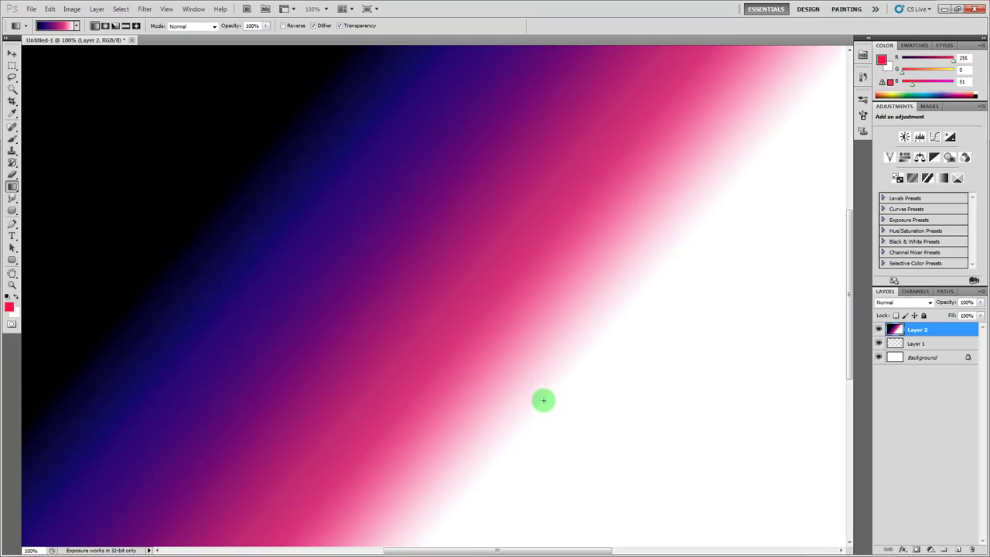
left_click(389, 231)
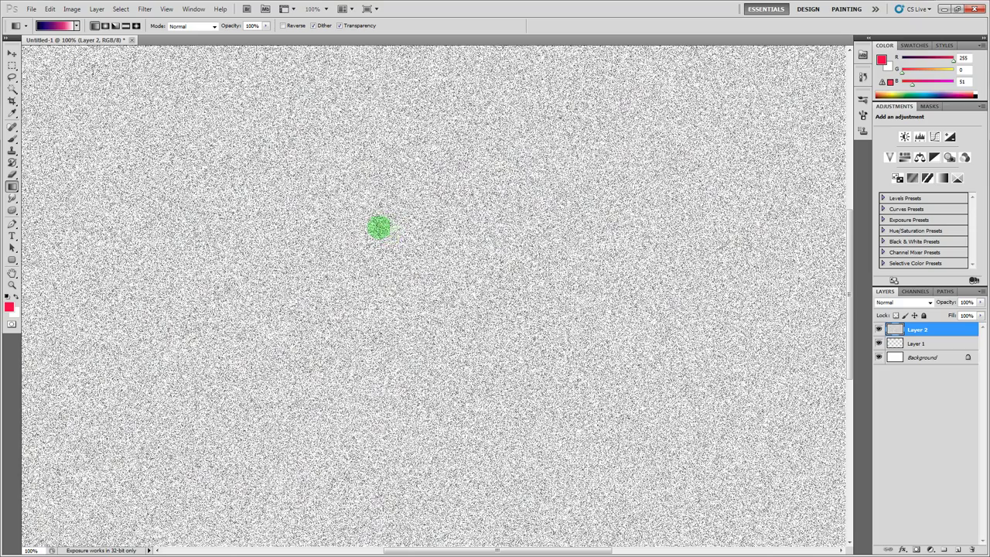
left_click_drag(379, 226, 411, 251)
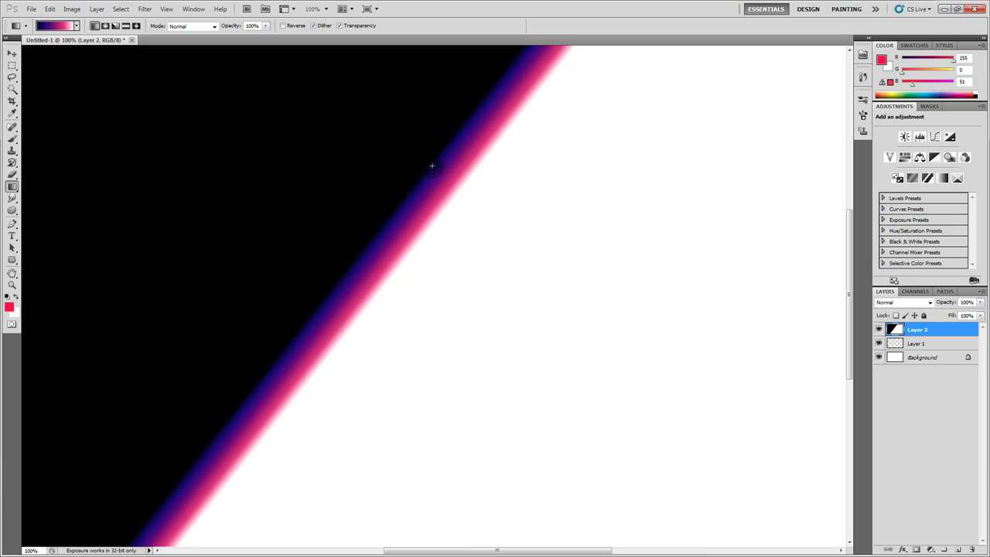
left_click_drag(440, 176, 55, 26)
- Give the gradient a 0% opacity stop at 47% between fully opaque ends and draw it diagonally over the noise
left_click(62, 26)
left_click_drag(627, 256, 517, 257)
left_click(620, 263)
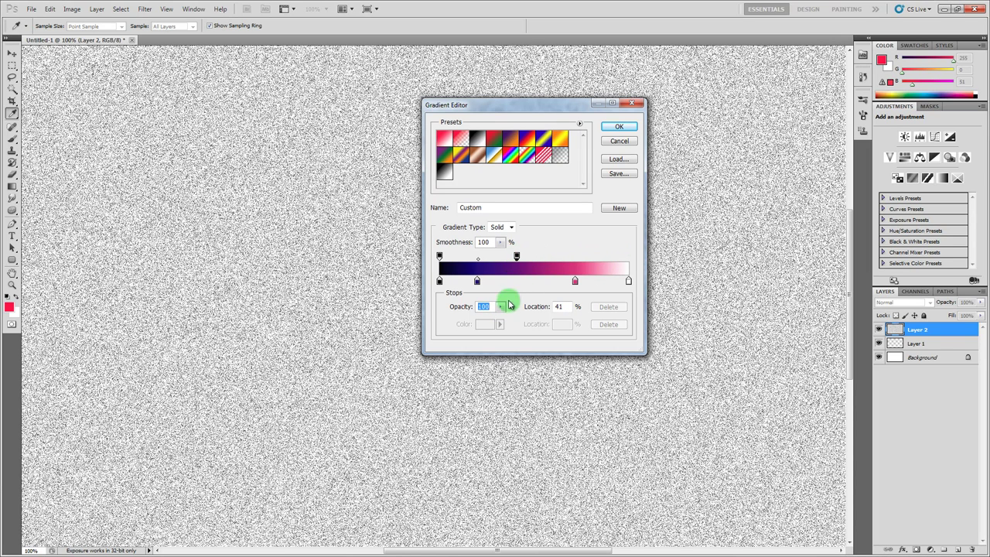
left_click_drag(489, 318, 445, 320)
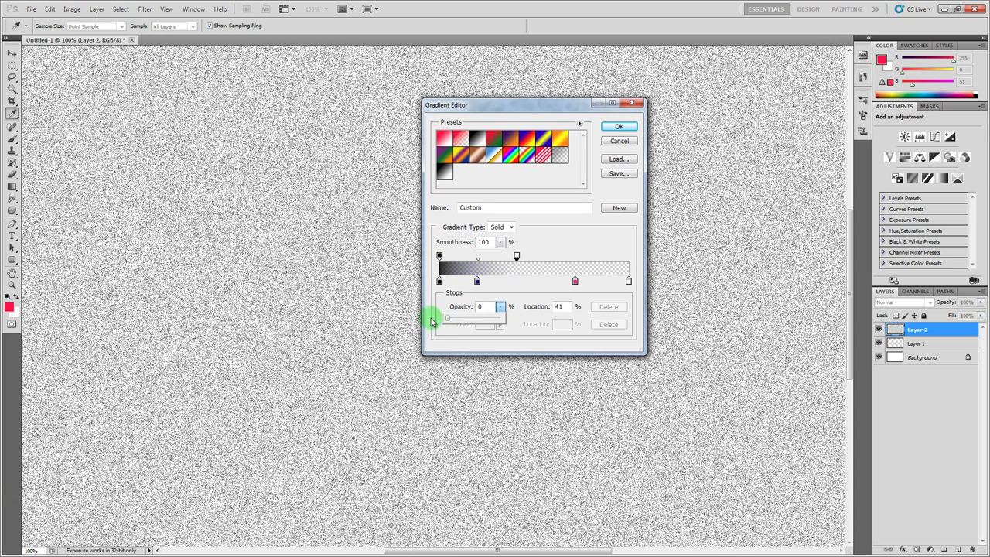
left_click(516, 258)
left_click_drag(518, 258, 641, 258)
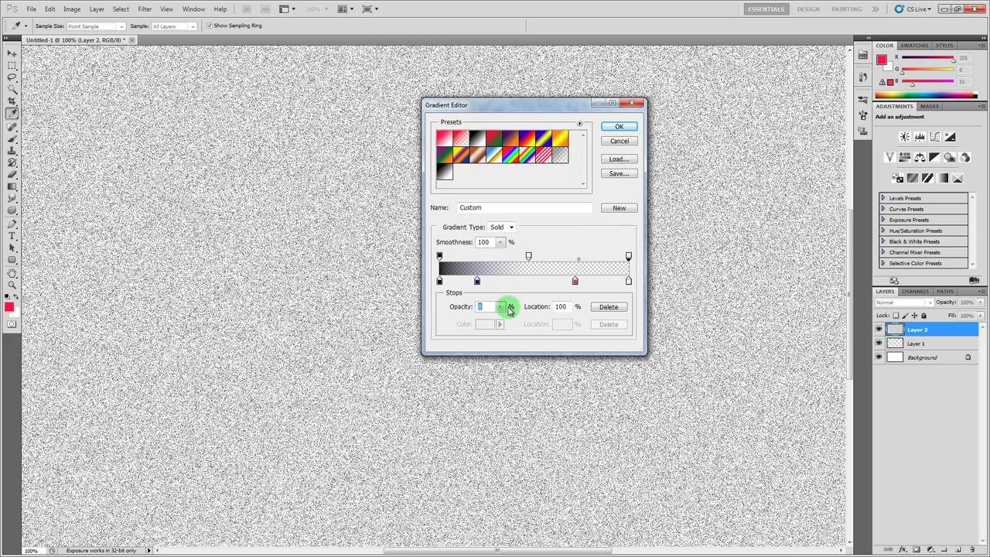
left_click_drag(508, 307, 580, 320)
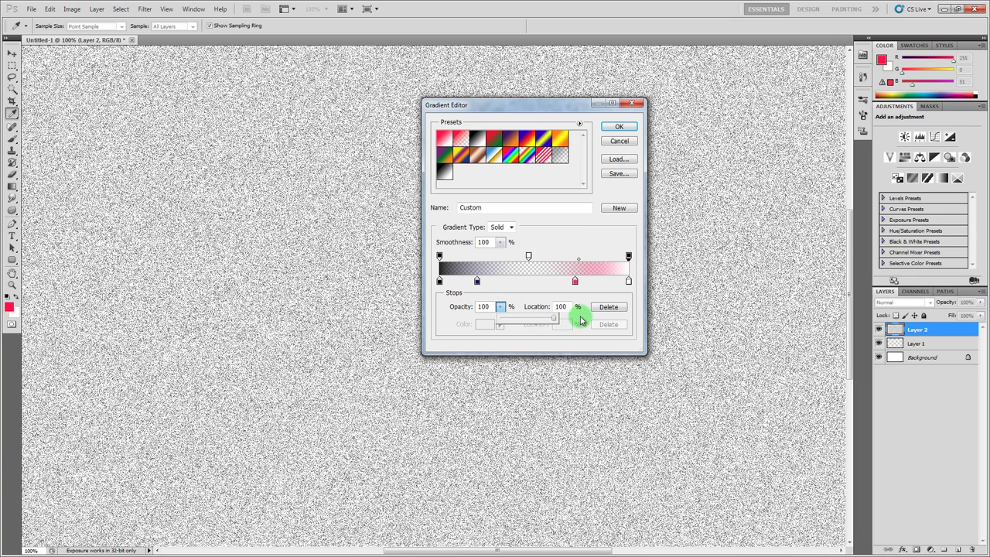
left_click(631, 141)
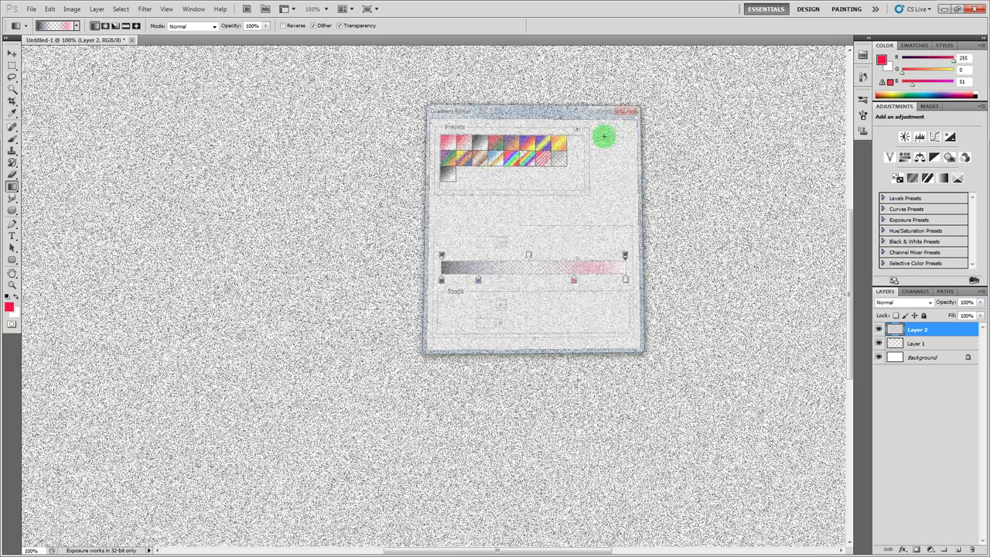
left_click_drag(284, 133, 717, 477)
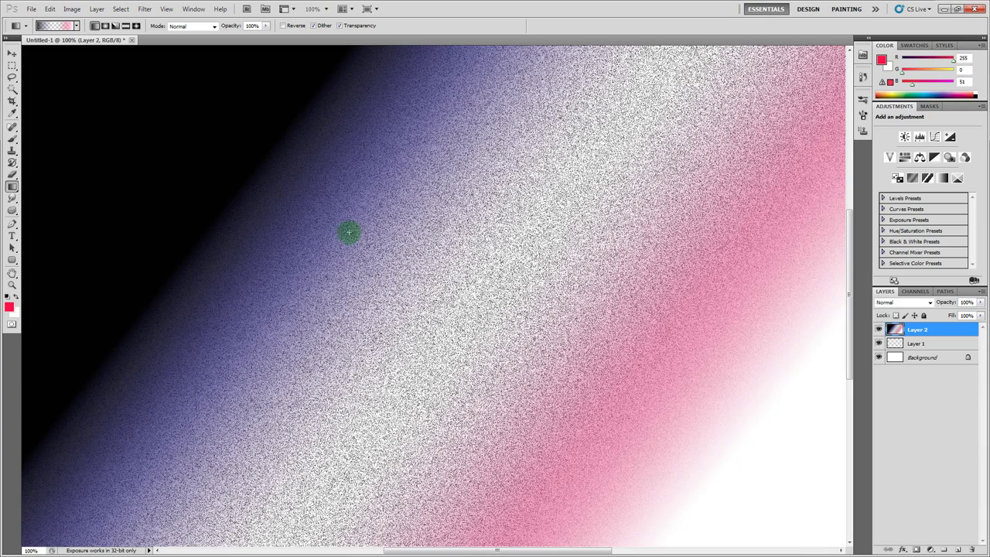
- Move the pink color stop to 70% and set the middle opacity stop to 100% opacity
left_click(62, 28)
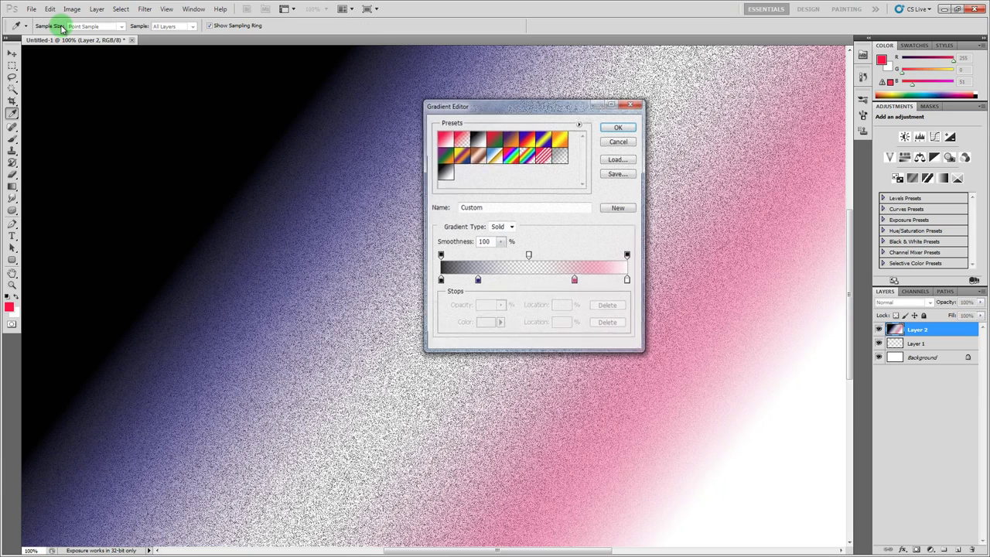
left_click(575, 282)
mouse_move(575, 283)
left_mouse_down()
mouse_move(524, 279)
mouse_move(560, 283)
left_mouse_up()
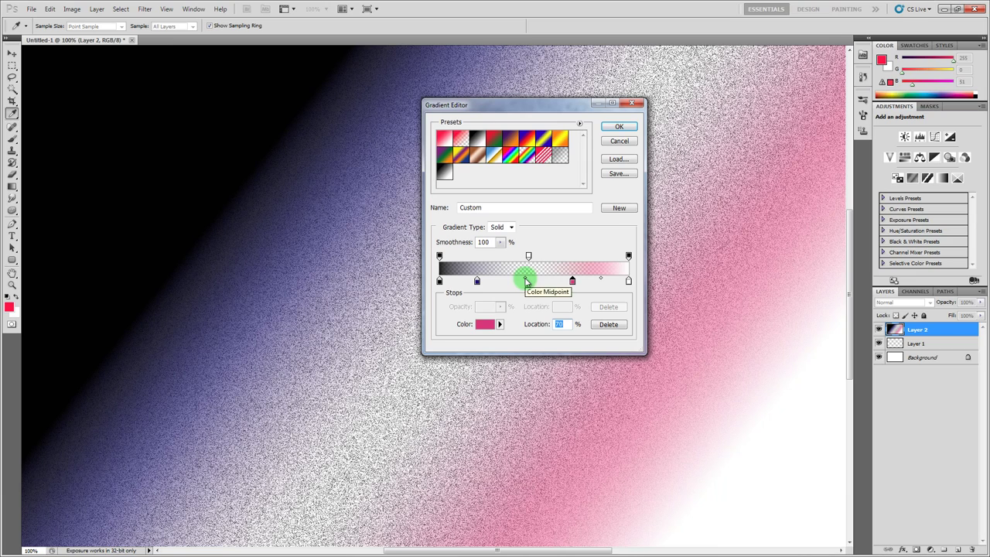
left_click(528, 256)
left_click(503, 308)
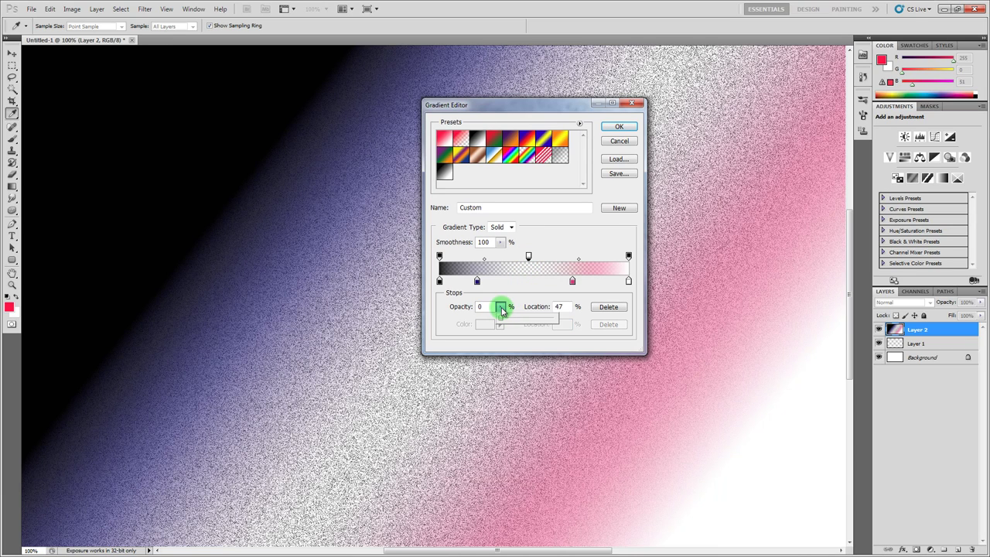
left_click_drag(508, 321, 566, 246)
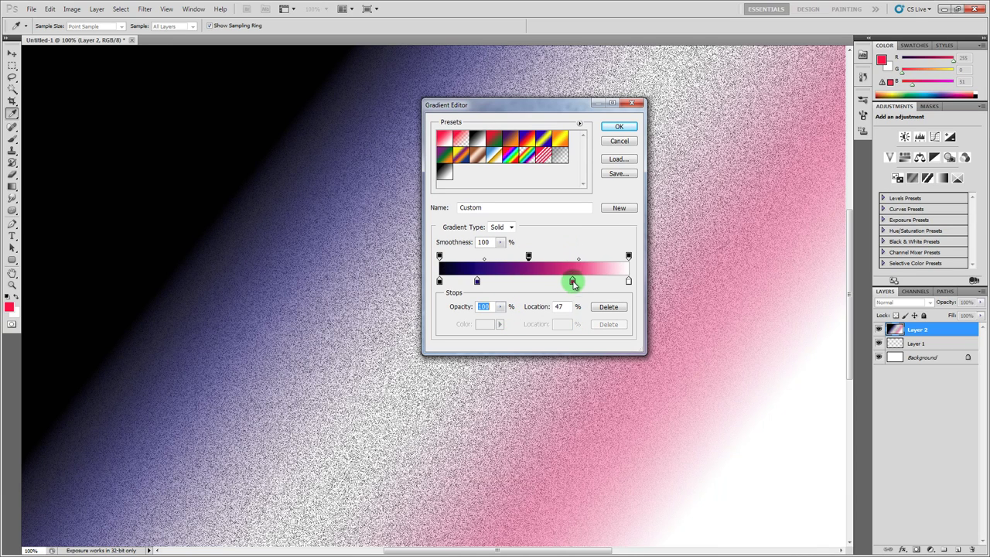
- Shift the pink color stop to 69% and the midpoint between the blue and pink stops to 95%
left_click(572, 282)
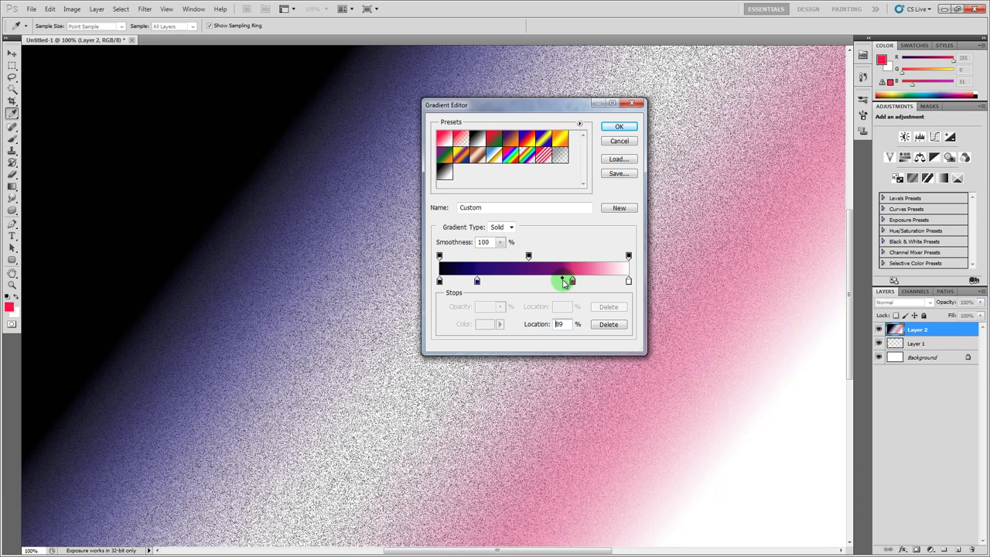
mouse_move(562, 281)
left_mouse_down()
mouse_move(519, 283)
mouse_move(569, 283)
left_mouse_up()
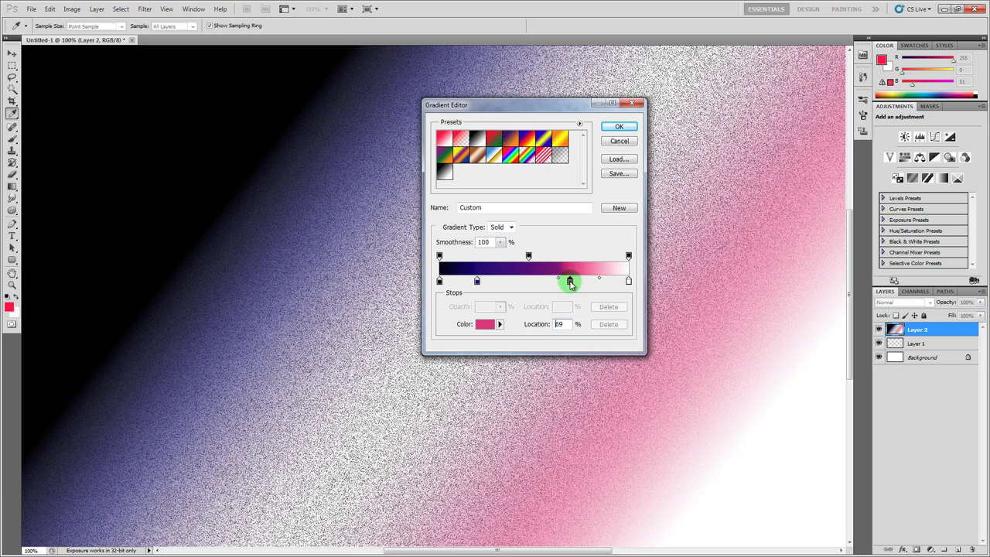
left_click(570, 283)
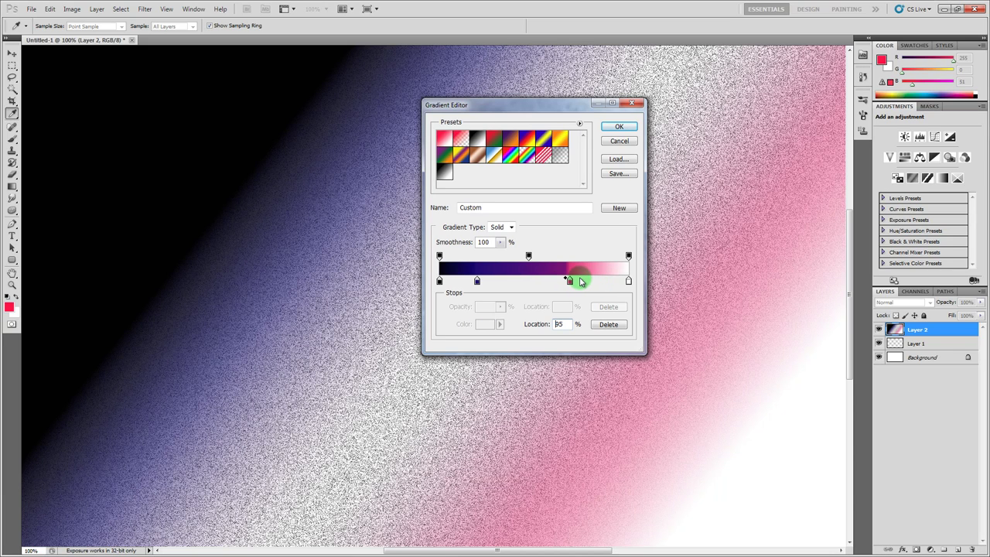
- Move the pink color stop to 38% and draw the edited gradient diagonally across Layer 2
left_click_drag(565, 283, 519, 283)
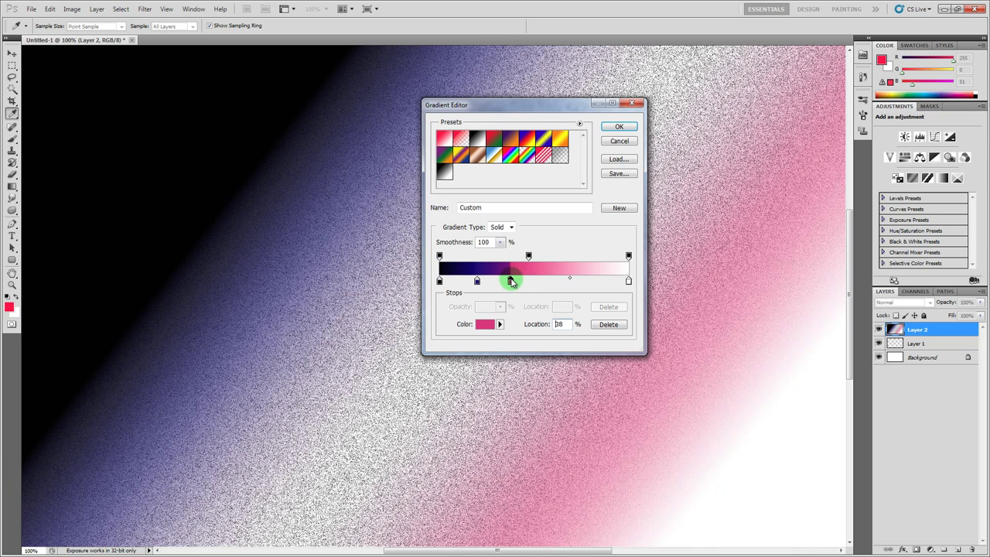
left_click(619, 126)
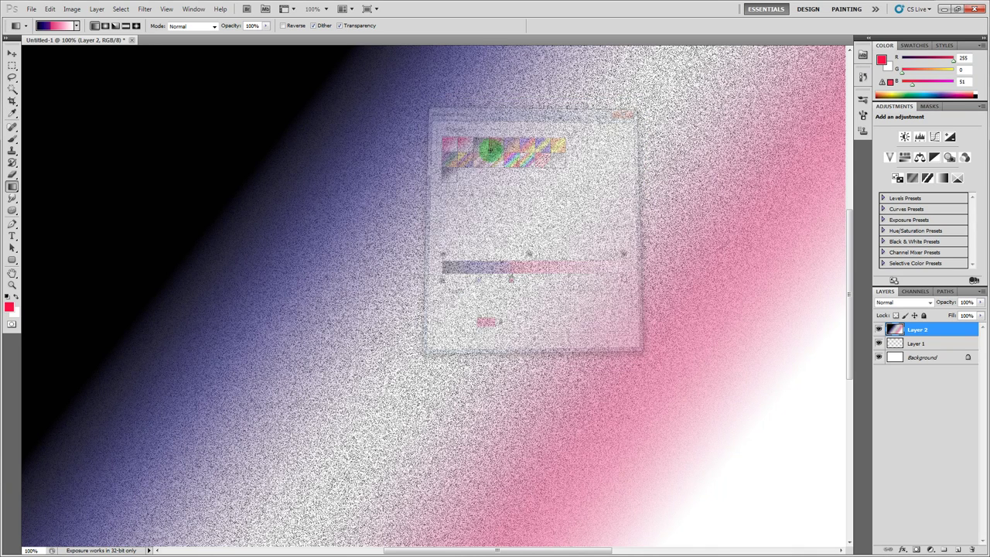
left_click_drag(257, 144, 665, 417)
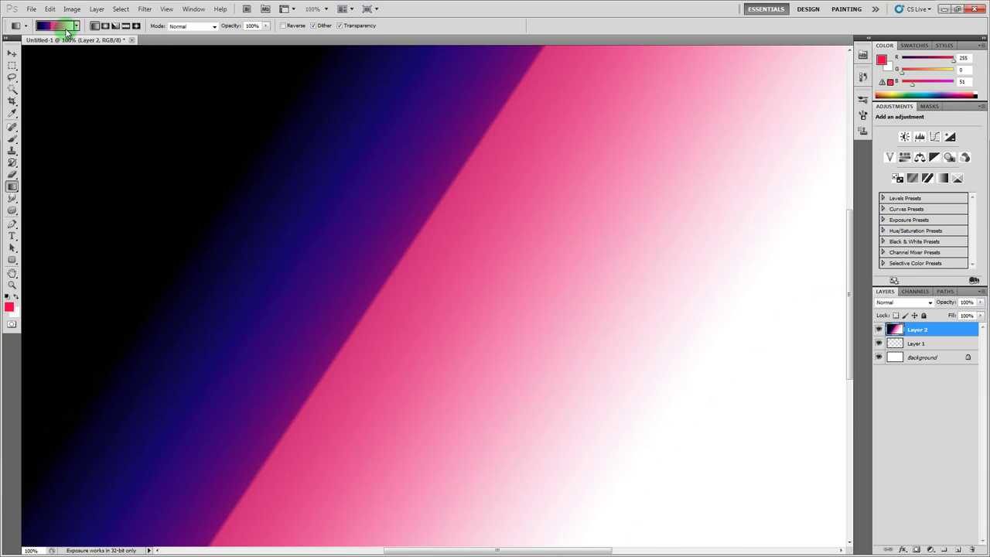
- Move the blue color stop slightly toward the pink one and set the black-blue midpoint to 78%
left_click(66, 28)
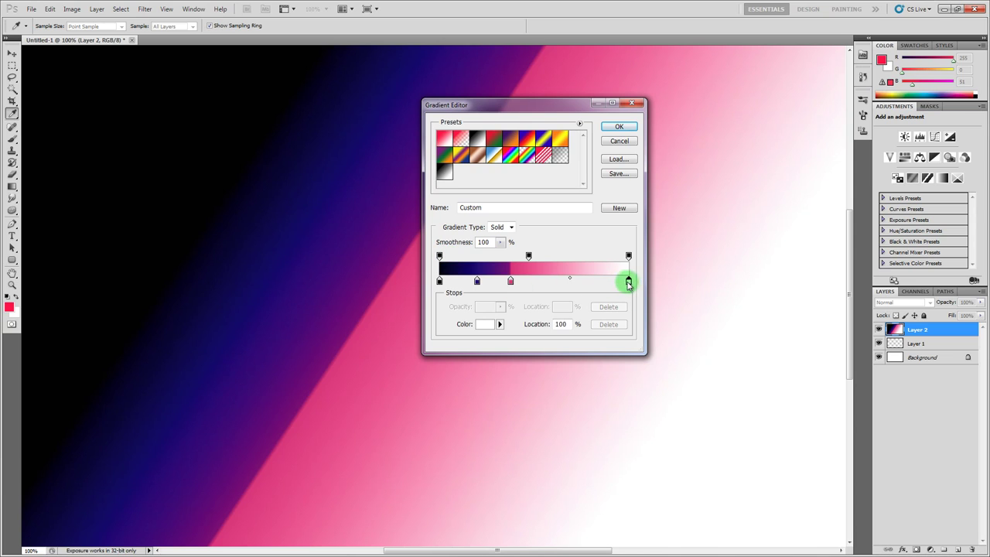
left_click(627, 283)
left_click_drag(571, 280, 474, 280)
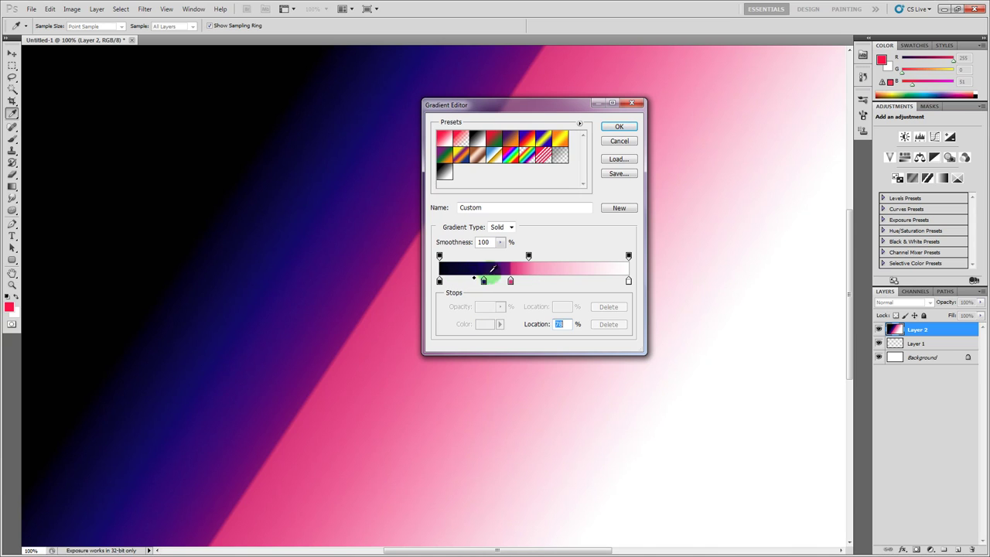
- Lower the opacity of the middle opacity stop, shift it slightly toward the white end, and accept the gradient
left_click(528, 256)
left_click(499, 306)
left_click_drag(473, 316, 473, 317)
mouse_move(528, 256)
left_mouse_down()
mouse_move(541, 258)
mouse_move(533, 260)
left_mouse_up()
left_click(609, 129)
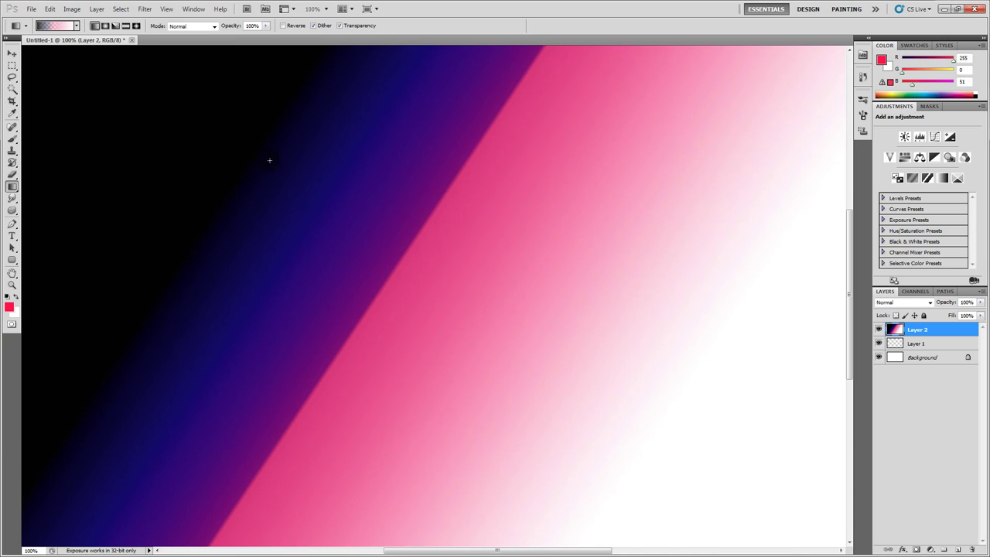
- Try drawing the partly transparent gradient diagonally over the existing gradient on Layer 2, then undo it
left_click_drag(263, 160, 647, 378)
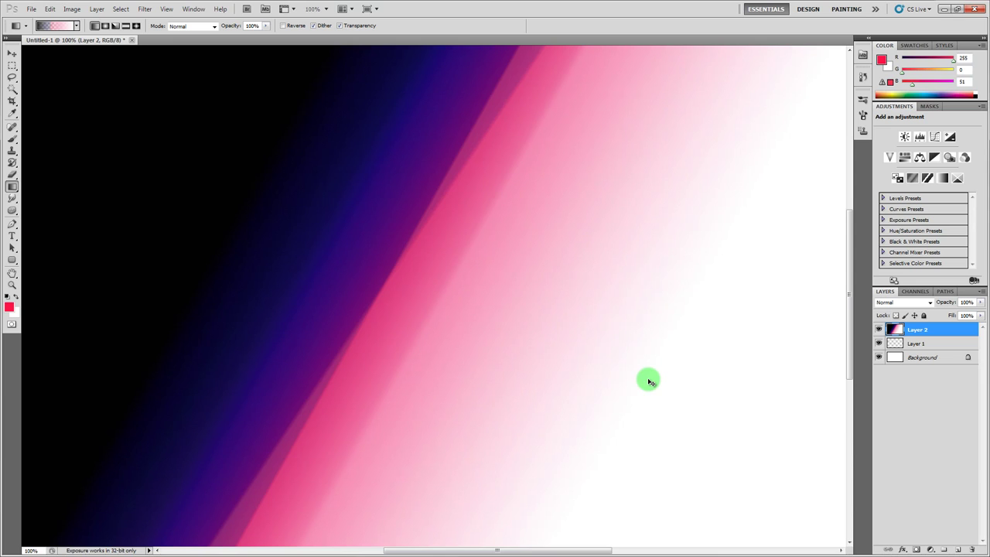
left_click_drag(399, 255, 399, 255)
key("ctrl+z")
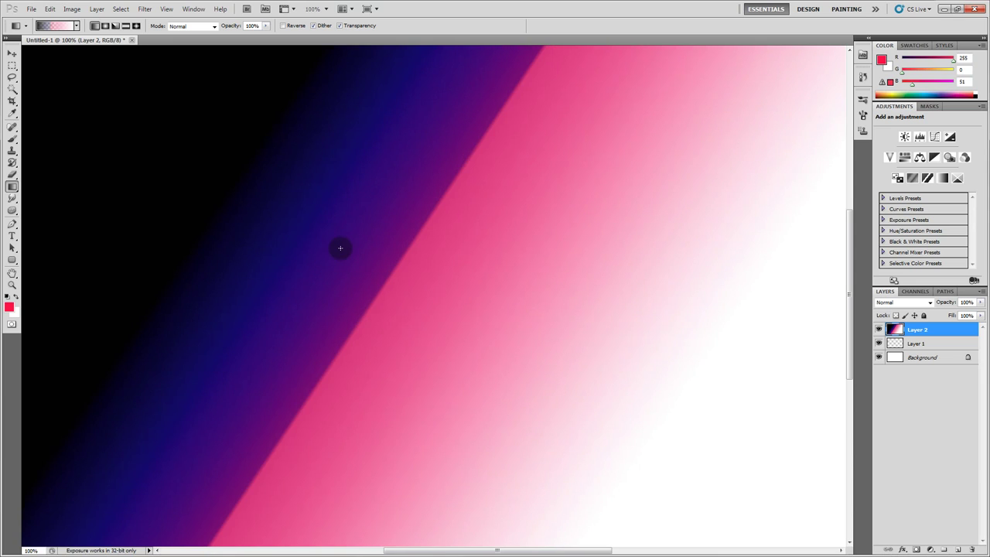
- Clear the contents of Layer 2 and activate the Rectangular Marquee tool
key("Delete")
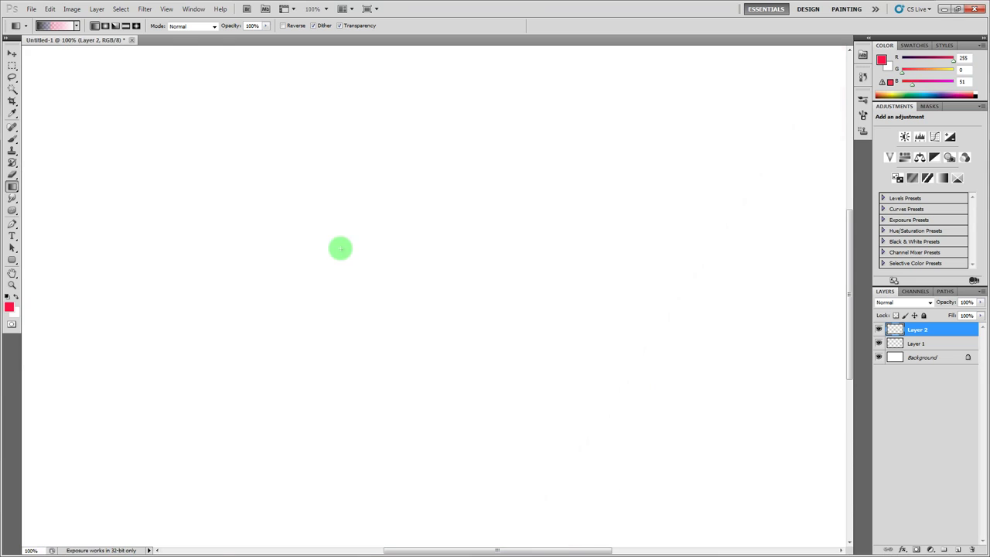
left_click(13, 65)
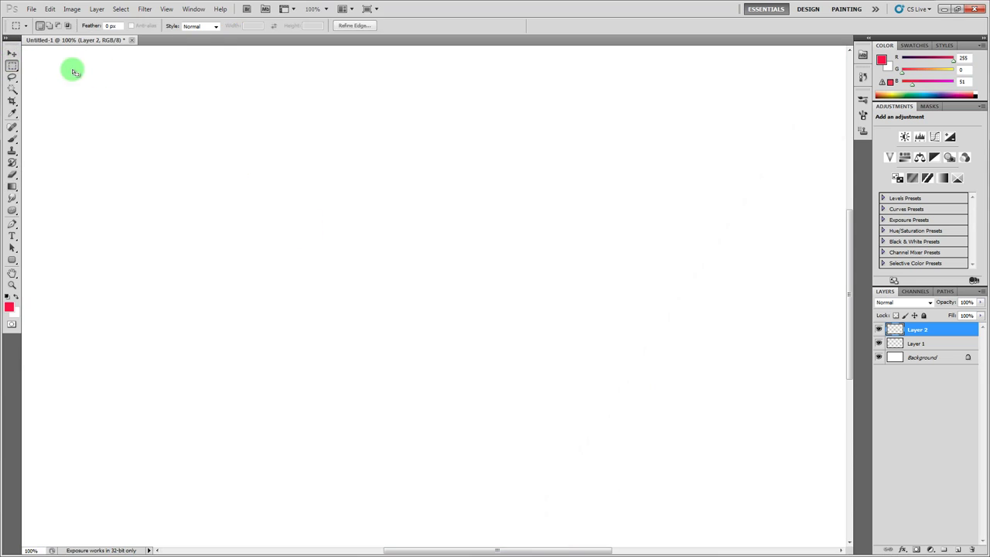
- Draw several overlapping linear gradients in different diagonal directions across the middle of Layer 2
left_click(13, 188)
left_click_drag(323, 164, 651, 364)
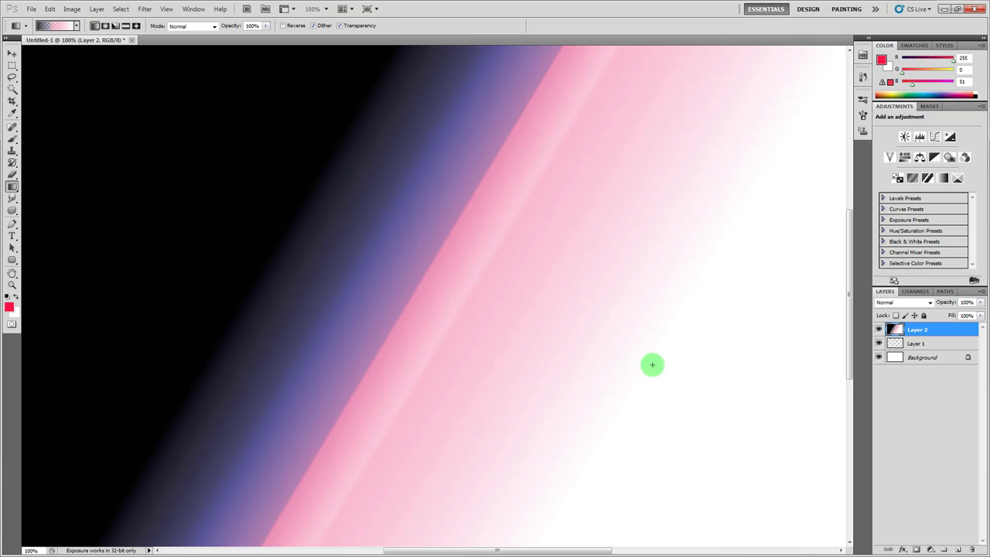
left_click_drag(379, 185, 566, 423)
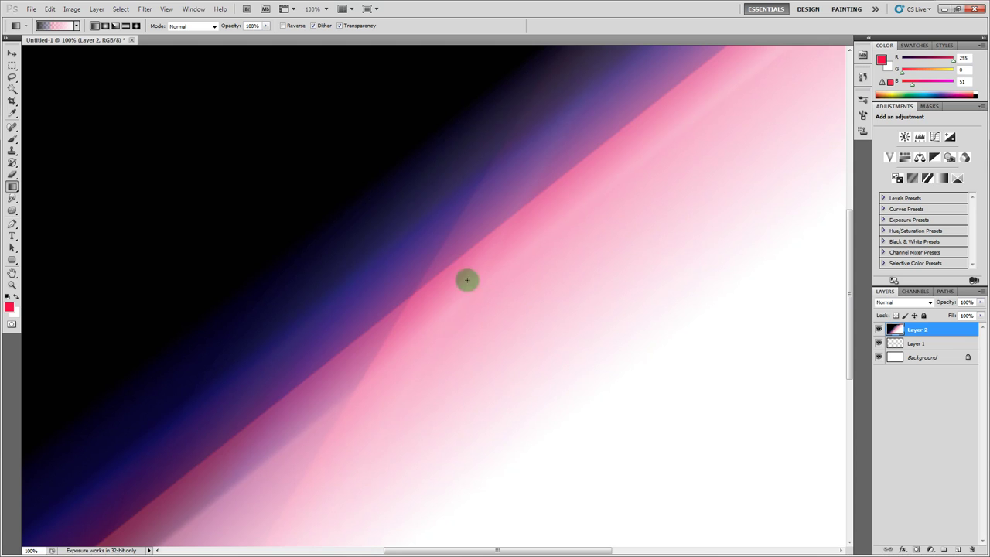
left_click_drag(411, 388, 408, 431)
left_click_drag(455, 203, 337, 408)
left_click_drag(358, 307, 321, 331)
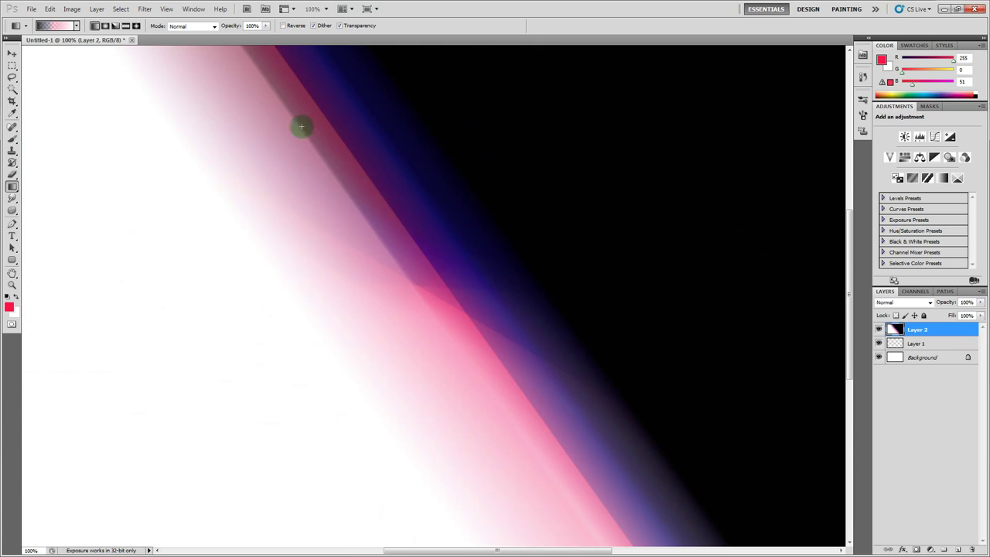
- Set the Gradient tool's opacity to 52% and draw several linear gradients in varied directions over Layer 2
left_click_drag(268, 28, 245, 40)
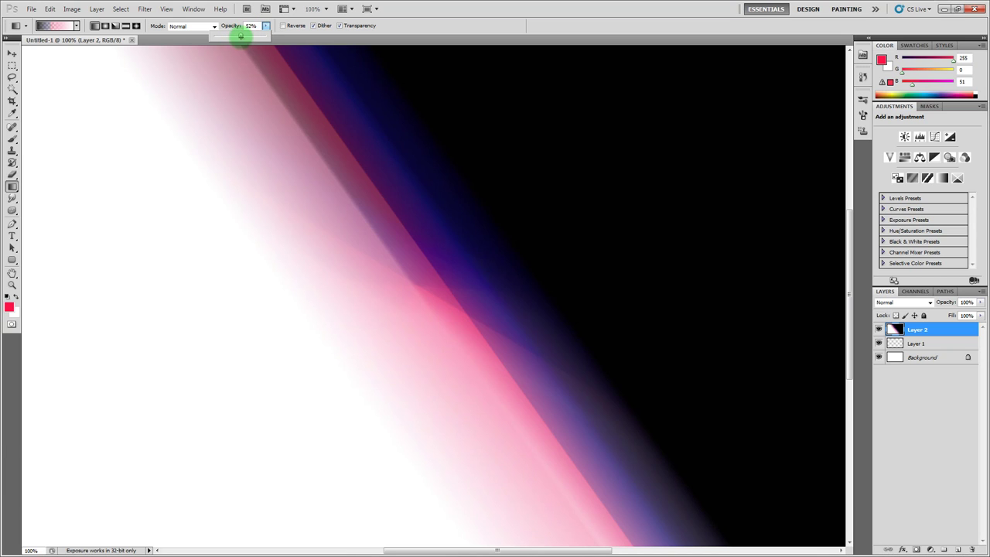
left_click_drag(240, 36, 240, 37)
left_click_drag(541, 172, 356, 326)
left_click_drag(615, 247, 614, 247)
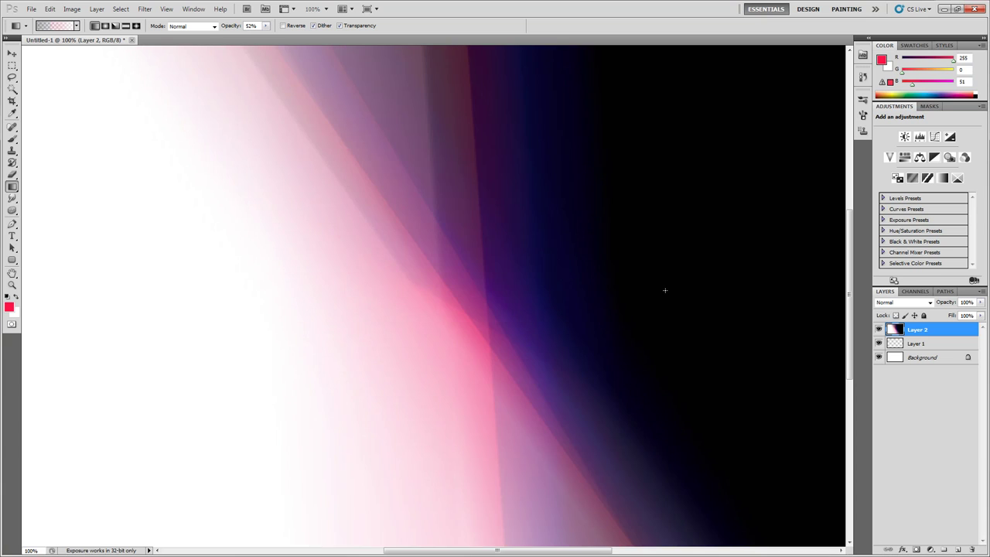
left_click_drag(662, 287, 552, 391)
left_click_drag(353, 234, 394, 323)
left_click_drag(480, 383, 394, 204)
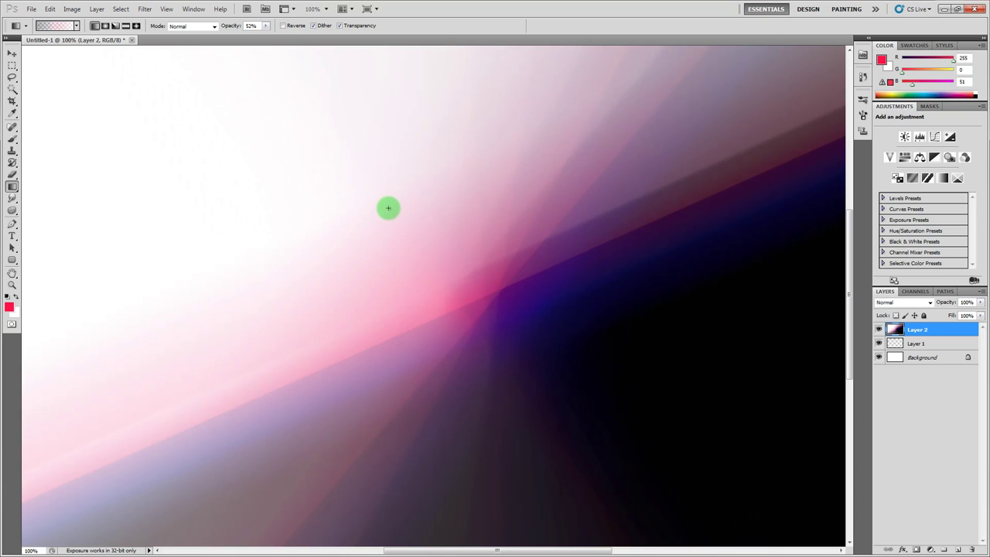
- Enable Reverse for the gradient and draw several reversed linear gradients at different angles over Layer 2
left_click(283, 26)
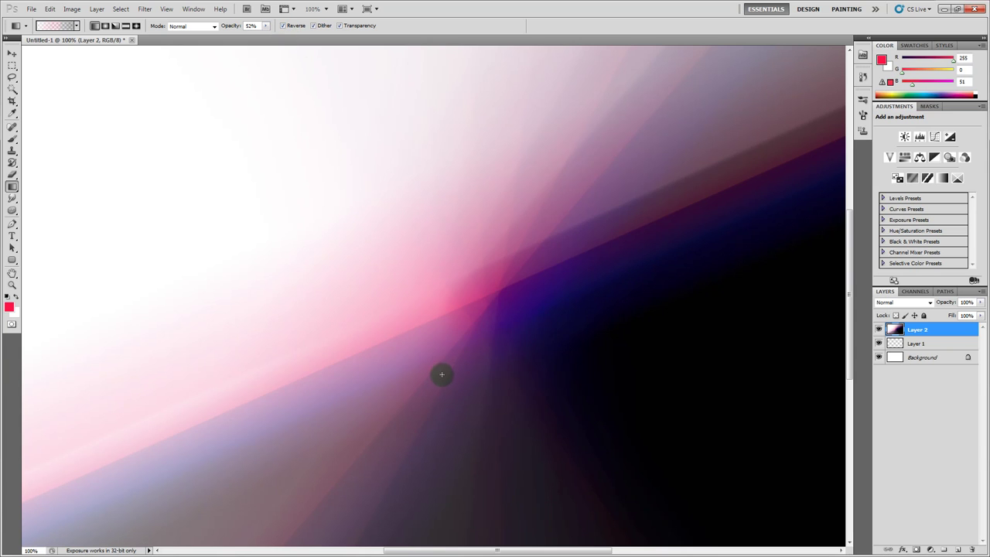
left_click_drag(442, 371, 426, 217)
left_click_drag(381, 342, 441, 160)
left_click_drag(384, 306, 499, 192)
left_click_drag(223, 225, 740, 89)
left_click_drag(398, 304, 541, 240)
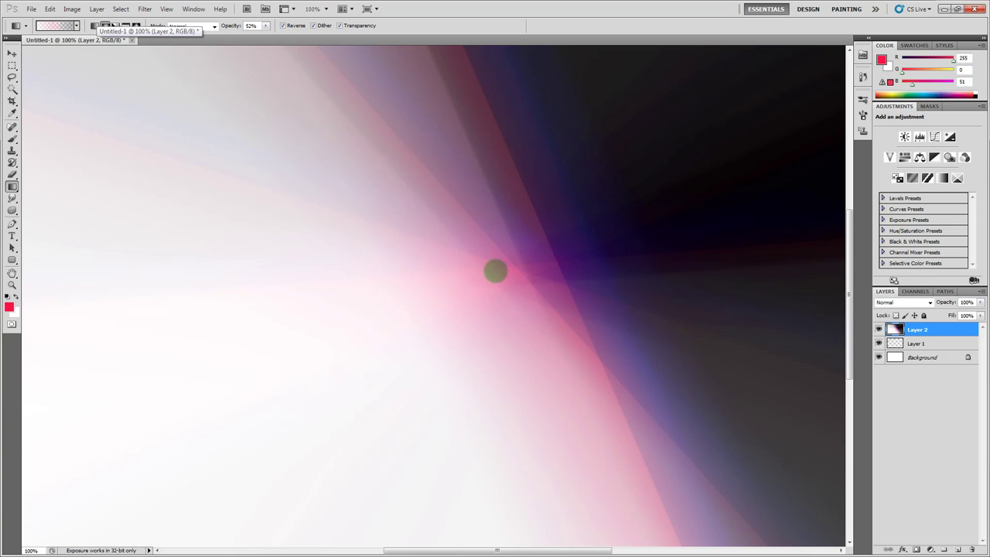
- Draw several overlapping radial gradients of different sizes around the middle of Layer 2
left_click_drag(616, 157, 616, 157)
left_click_drag(499, 284, 556, 215)
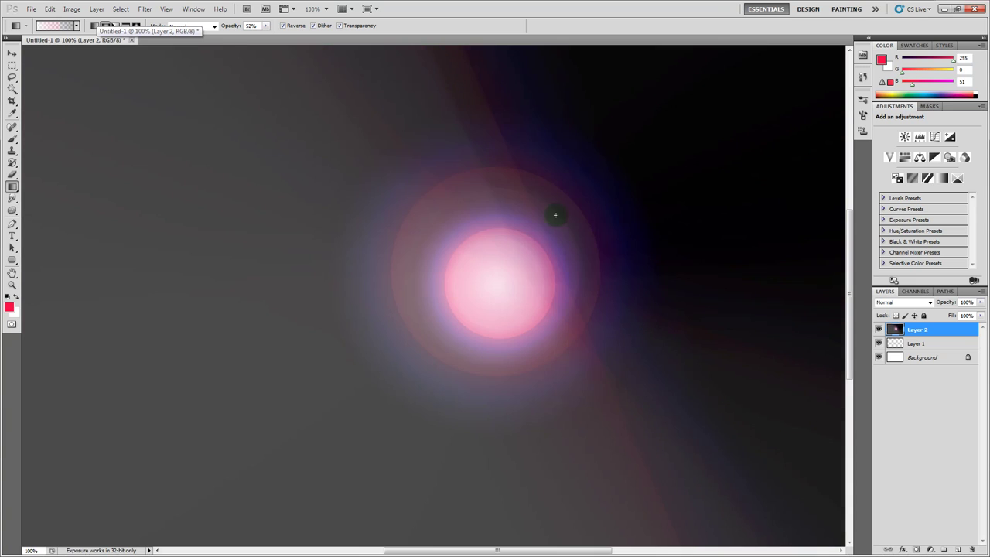
left_click_drag(495, 288, 511, 269)
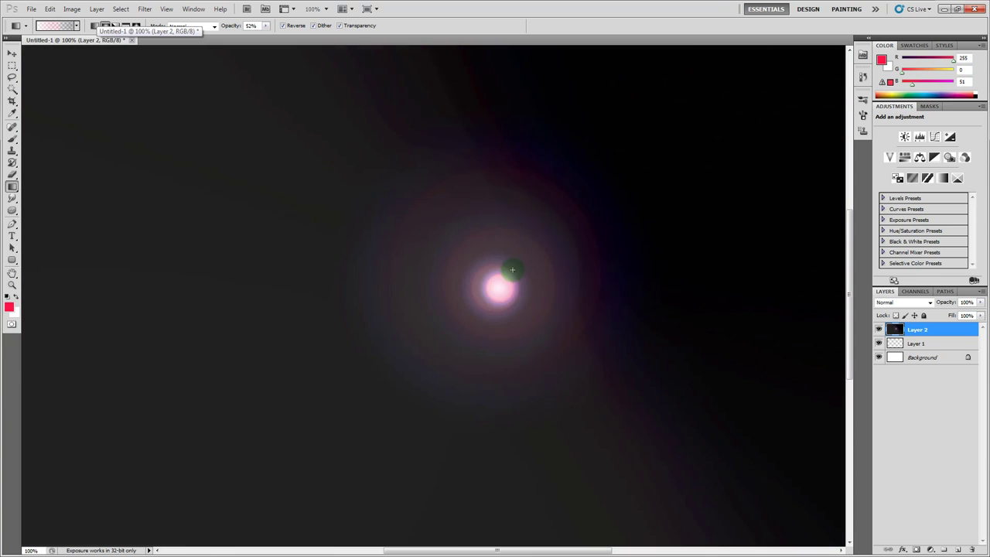
key("ctrl+z")
left_click(502, 235)
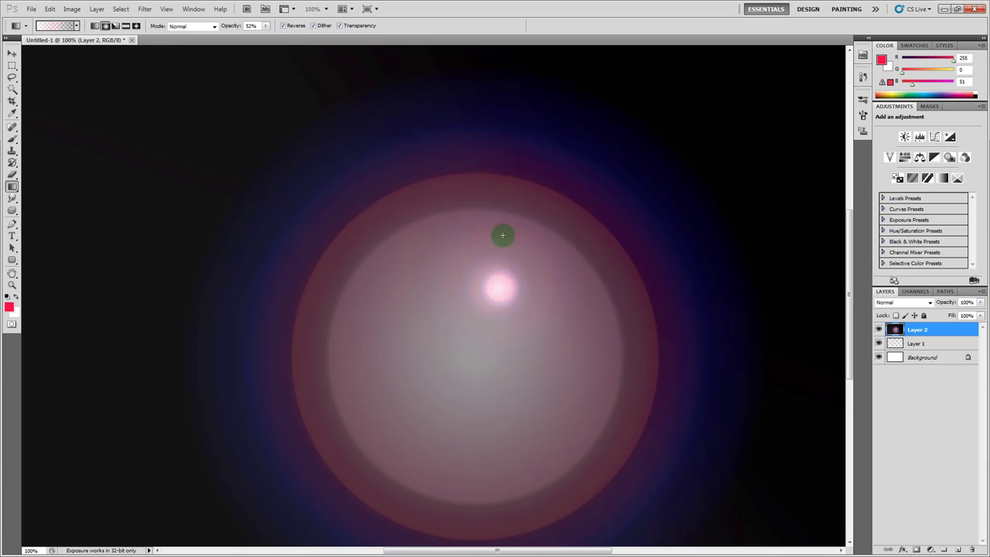
left_click_drag(430, 349, 583, 155)
left_click_drag(484, 309, 586, 197)
left_click(485, 288)
left_click_drag(484, 288, 585, 183)
- Switch to the Angle gradient style and draw three angle gradients from different center points on Layer 2
left_click(115, 26)
left_click_drag(433, 301, 528, 182)
left_click_drag(348, 272, 370, 153)
left_click_drag(281, 354, 221, 320)
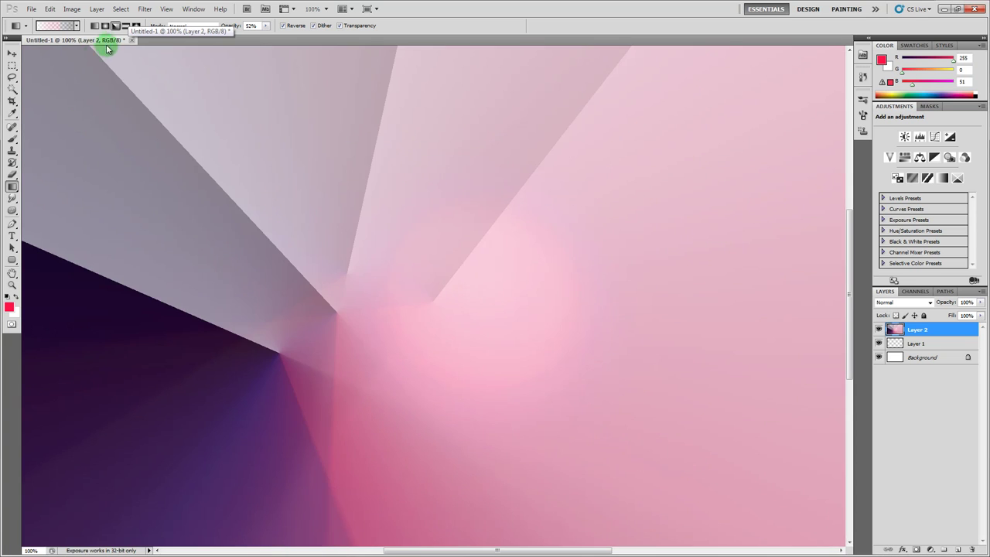
- Switch to the Reflected gradient style and draw three steep upward reflected gradients over Layer 2
left_click(126, 26)
left_click_drag(397, 264, 407, 139)
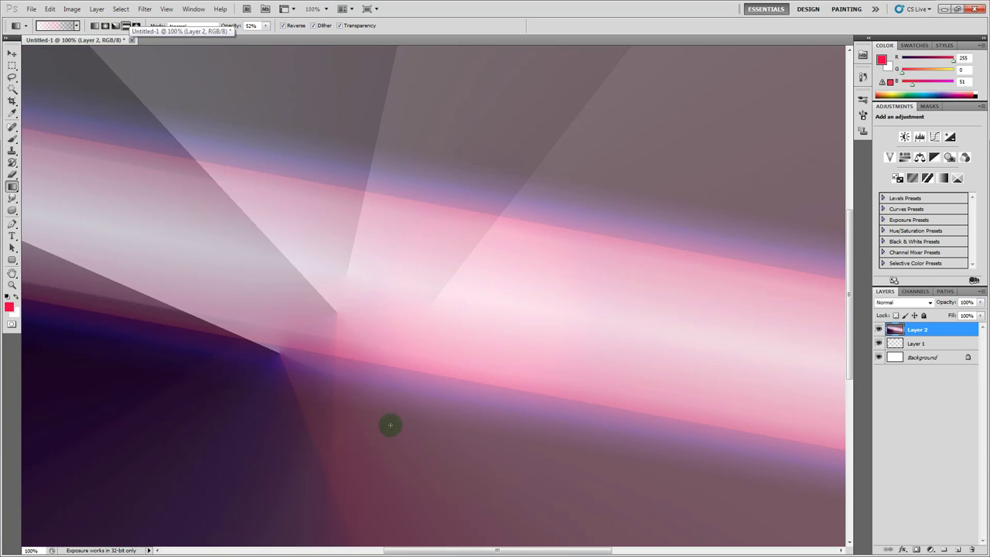
left_click_drag(389, 423, 450, 107)
left_click_drag(418, 270, 453, 88)
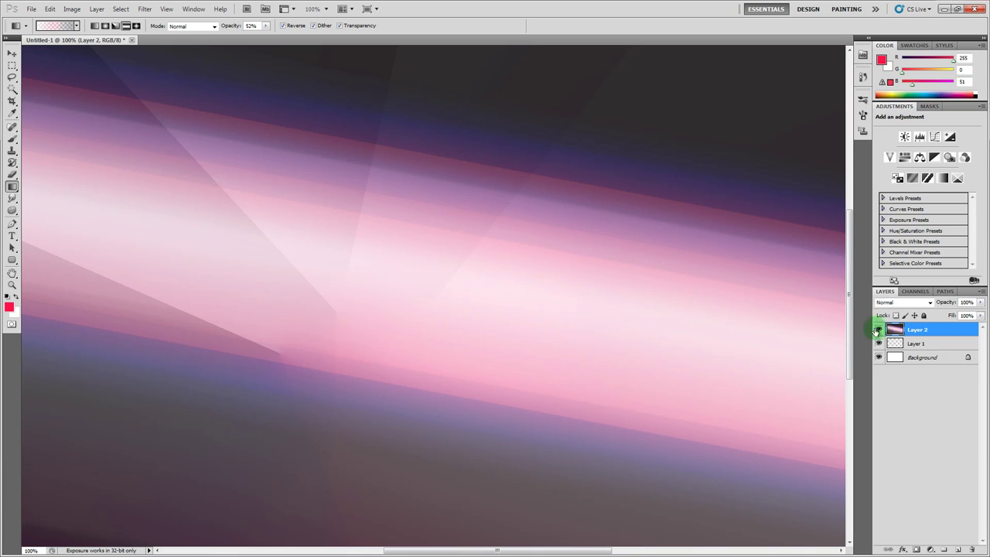
- Toggle Layer 2's visibility off and on, and add a new empty layer above it
left_click(878, 329)
left_click(879, 331)
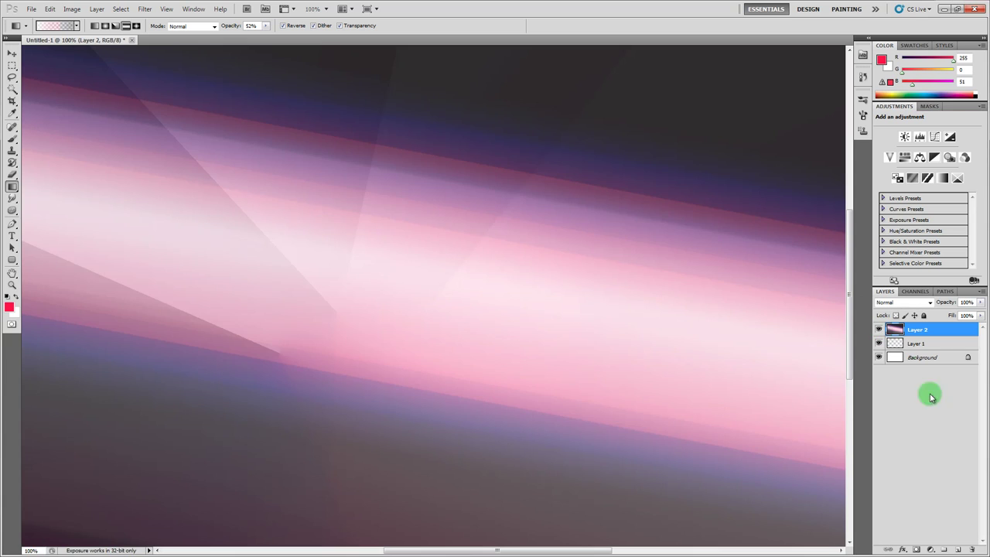
left_click(957, 550)
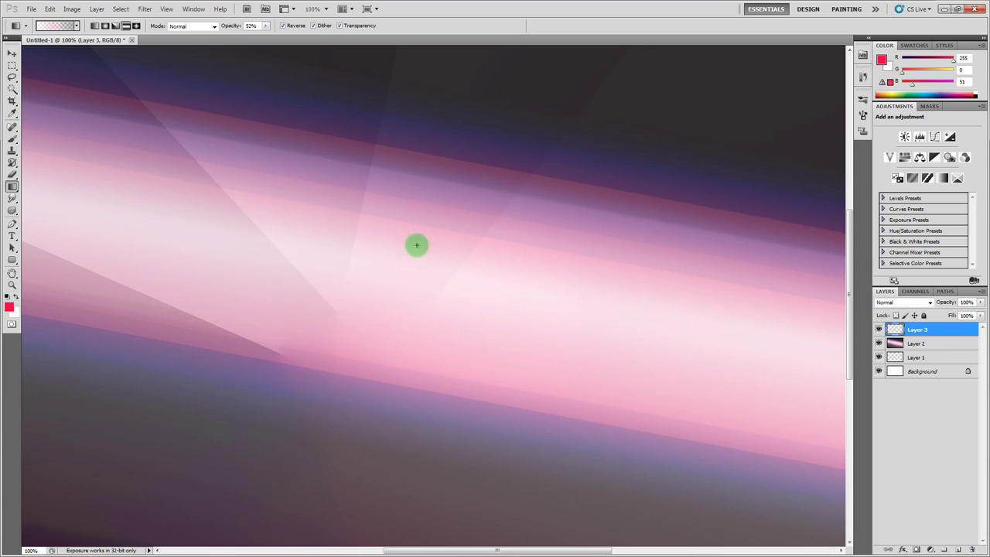
- Create a gradient fill layer named Gradient Fill 1 and apply the Transparent Stripes preset to it
left_click(97, 11)
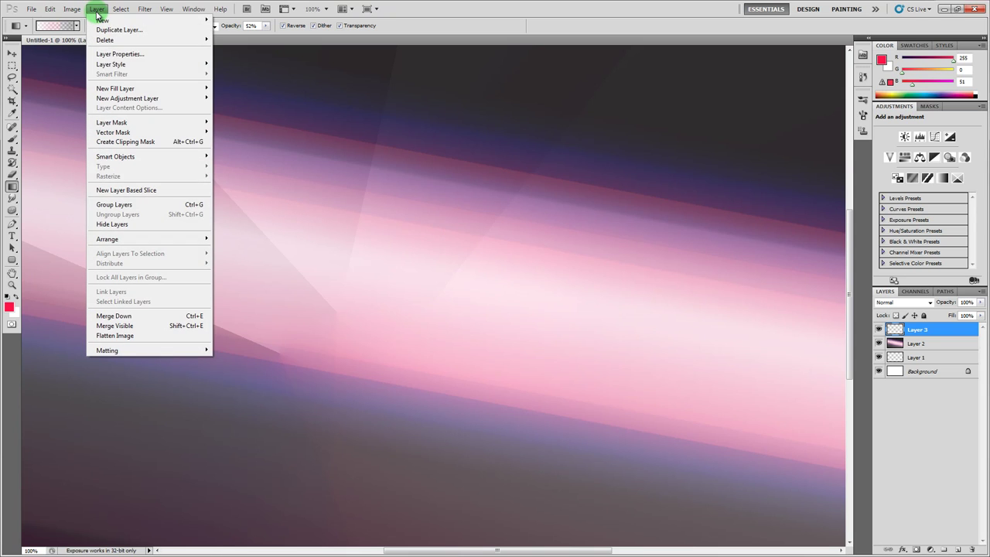
mouse_move(129, 91)
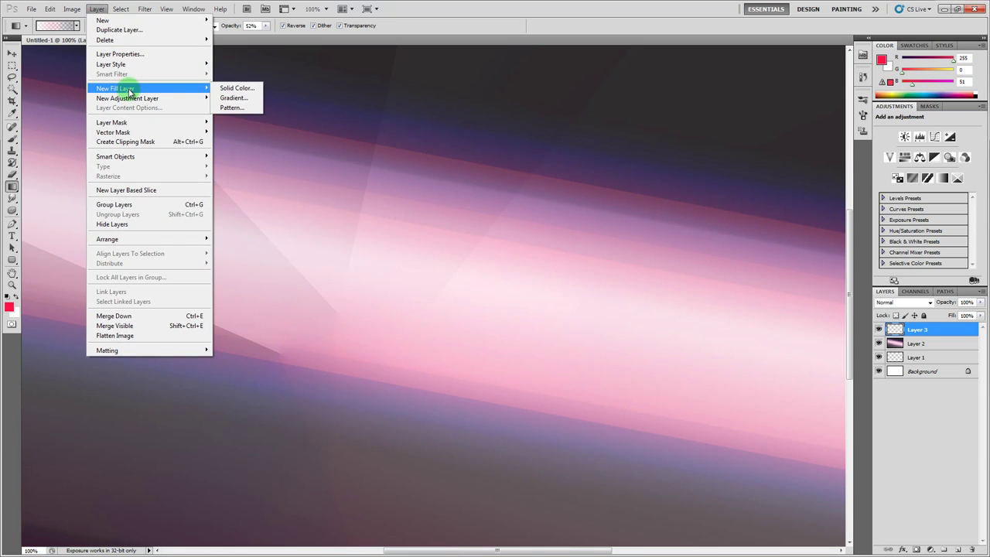
left_click(246, 99)
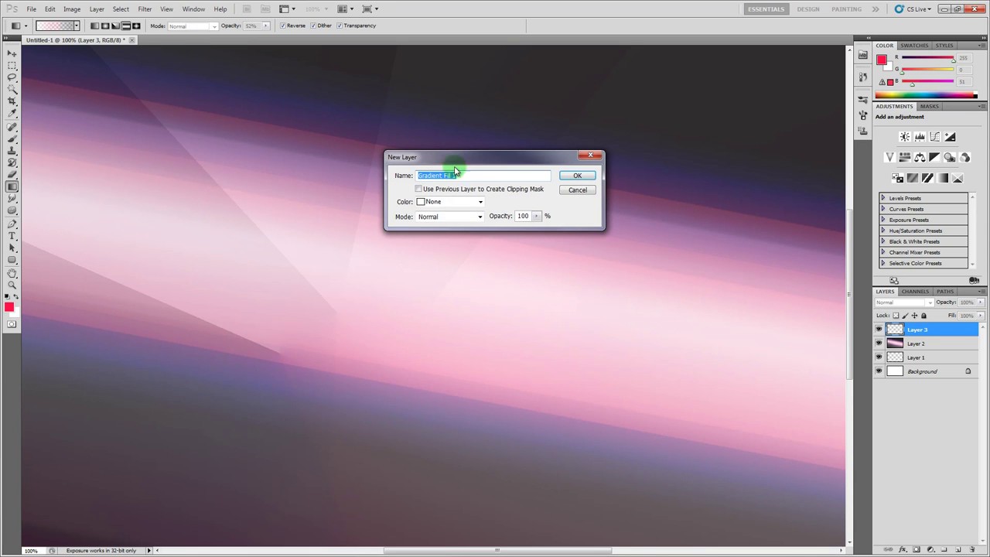
left_click(576, 175)
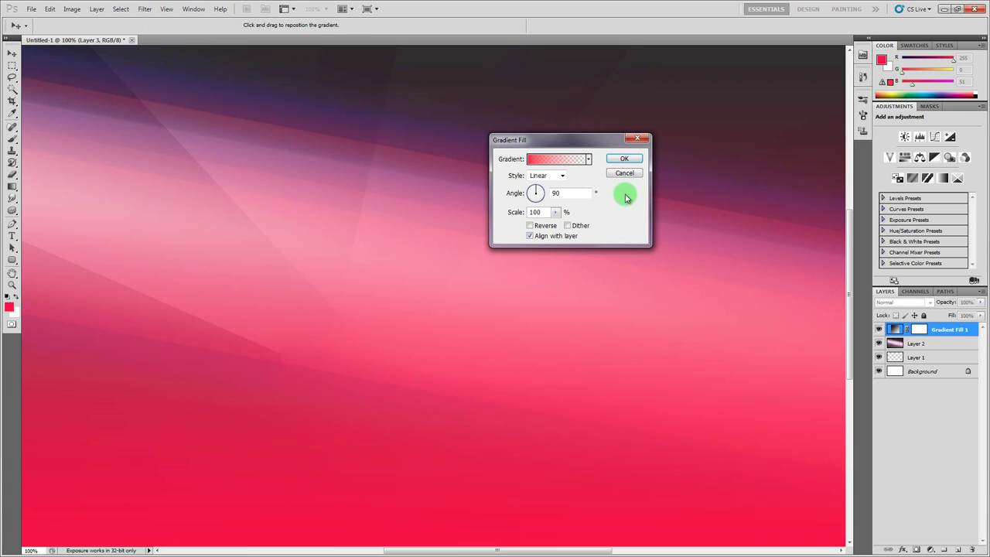
left_click(558, 159)
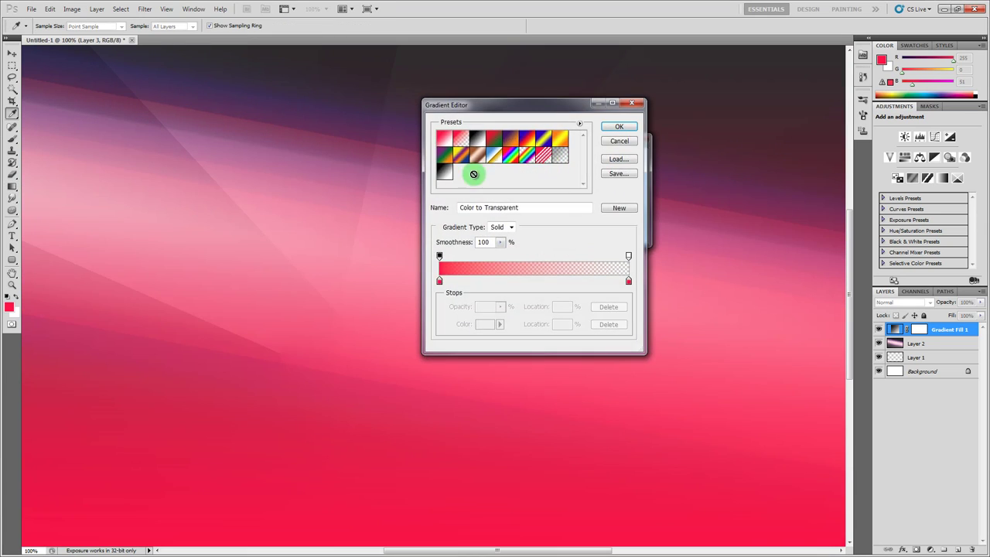
left_click(543, 159)
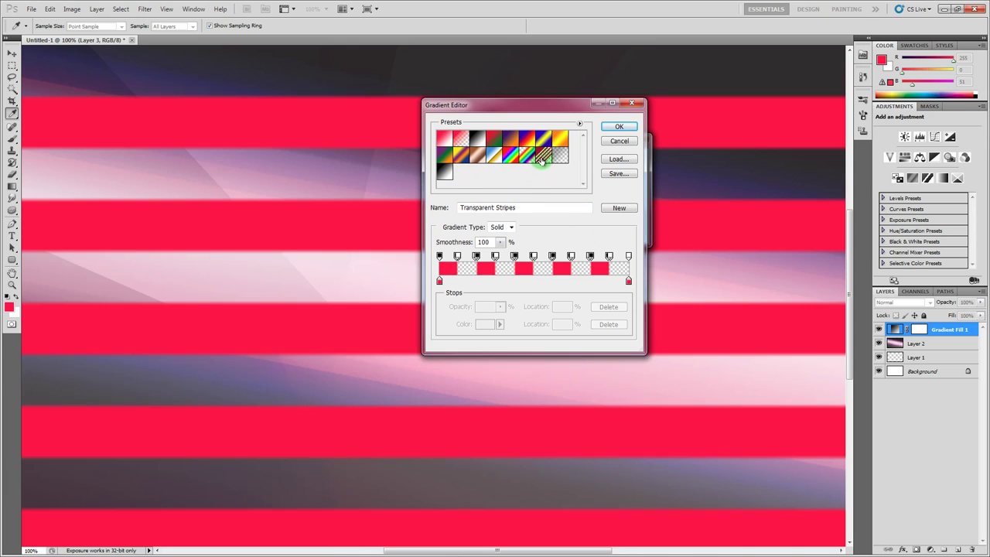
left_click(616, 128)
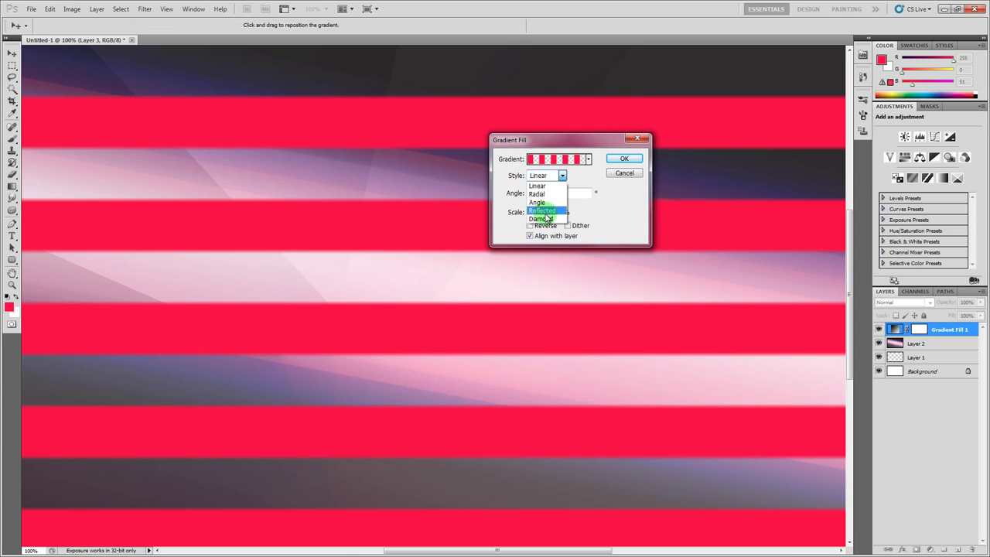
- Try the Radial style on the gradient fill, comparing it with Linear, and return the style to Linear
left_click(542, 192)
left_click(563, 178)
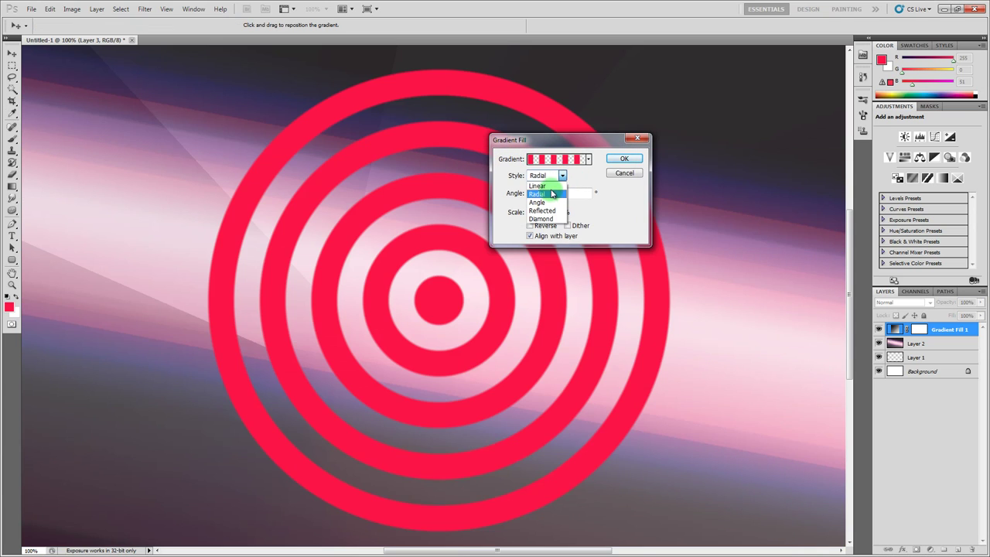
left_click(537, 187)
left_click(561, 175)
left_click(545, 193)
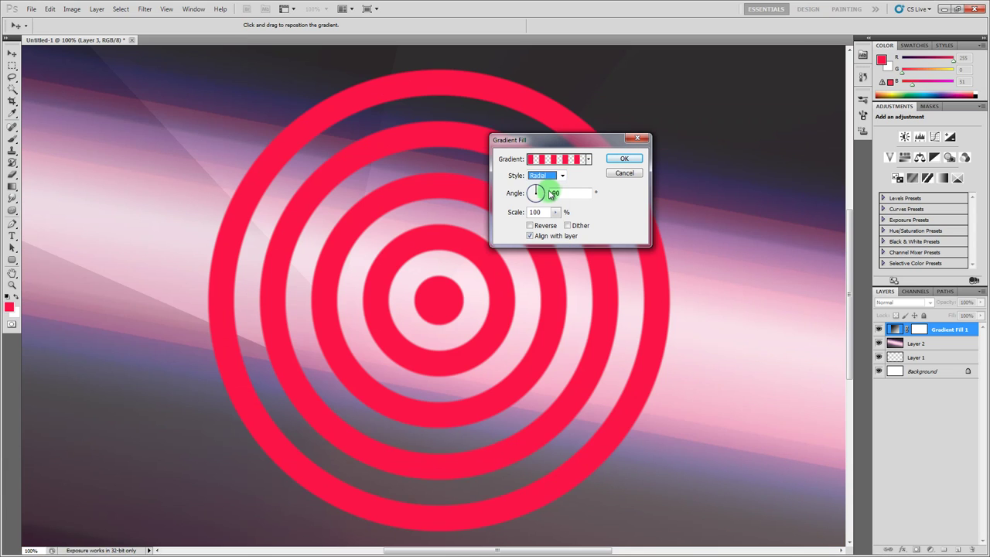
left_click(545, 175)
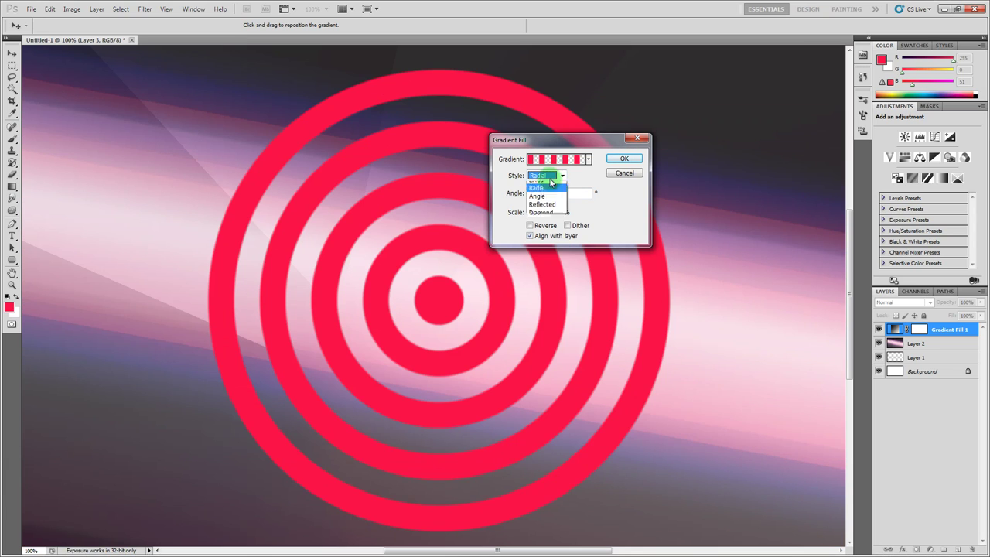
left_click(539, 189)
- Set the gradient fill's angle to -154.97° and its scale to 43%, and accept the fill
left_click_drag(540, 198, 532, 198)
left_click_drag(555, 212, 534, 226)
left_click(618, 160)
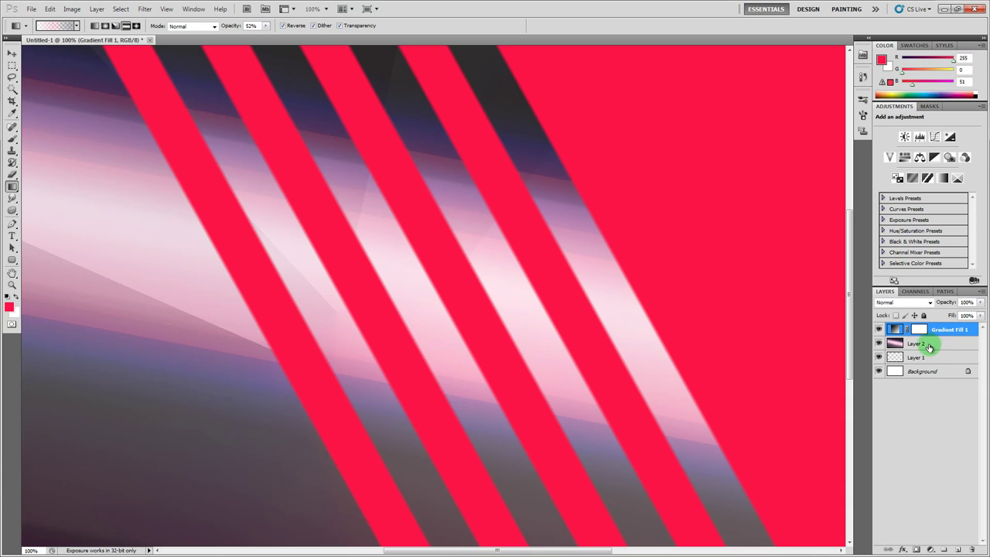
- Reopen the Gradient Fill 1 settings, try the Transparent Rainbow preset, and go back to Transparent Stripes
double_click(897, 331)
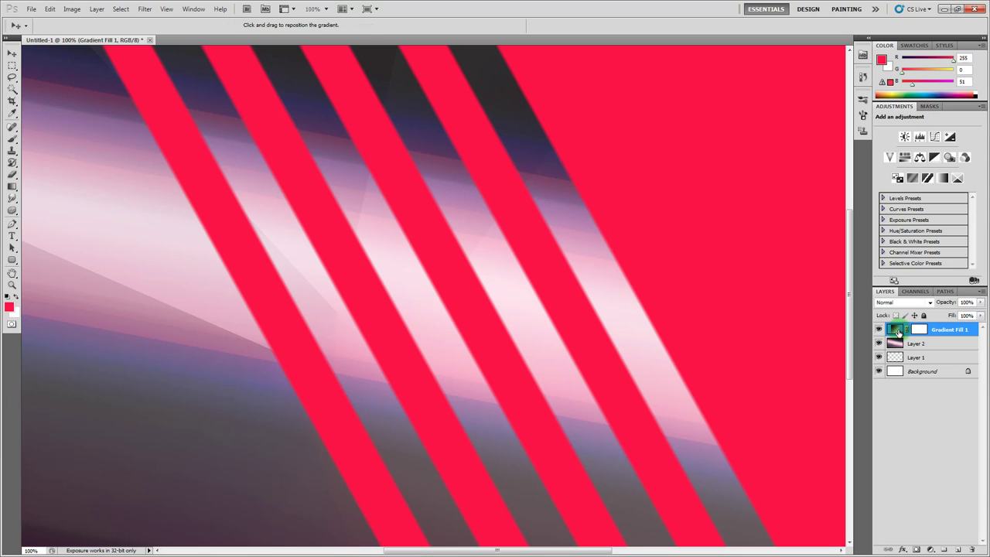
left_click(550, 159)
left_click(525, 156)
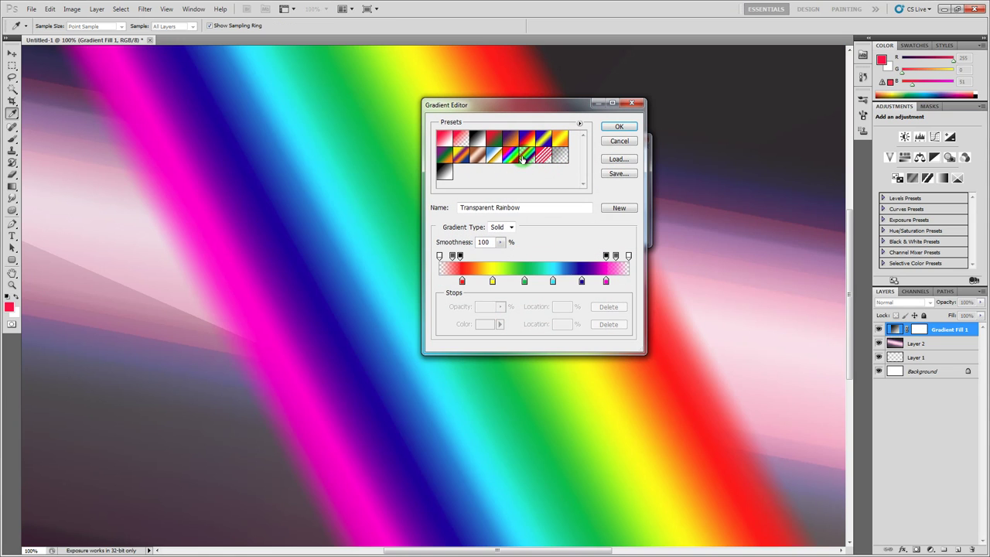
left_click(535, 157)
left_click(617, 126)
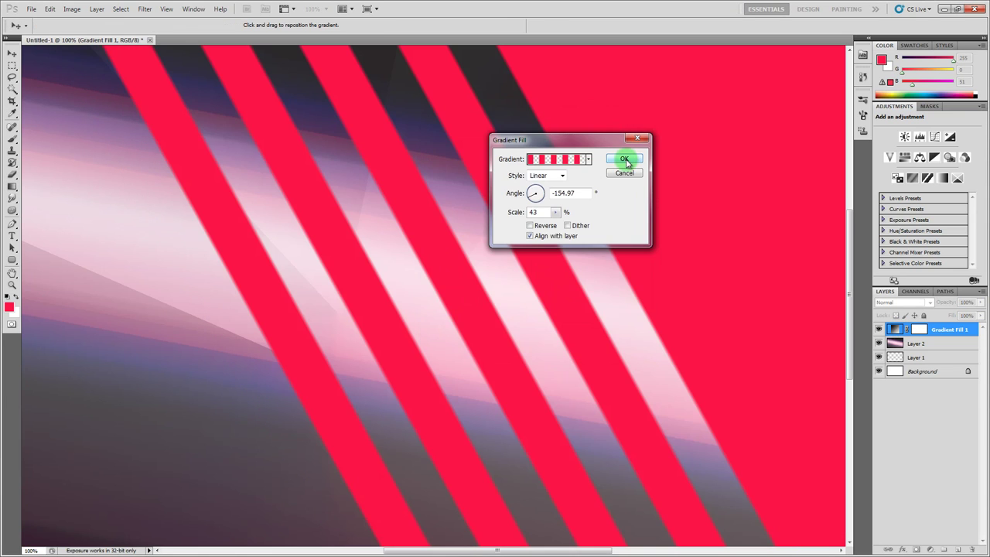
left_click(625, 158)
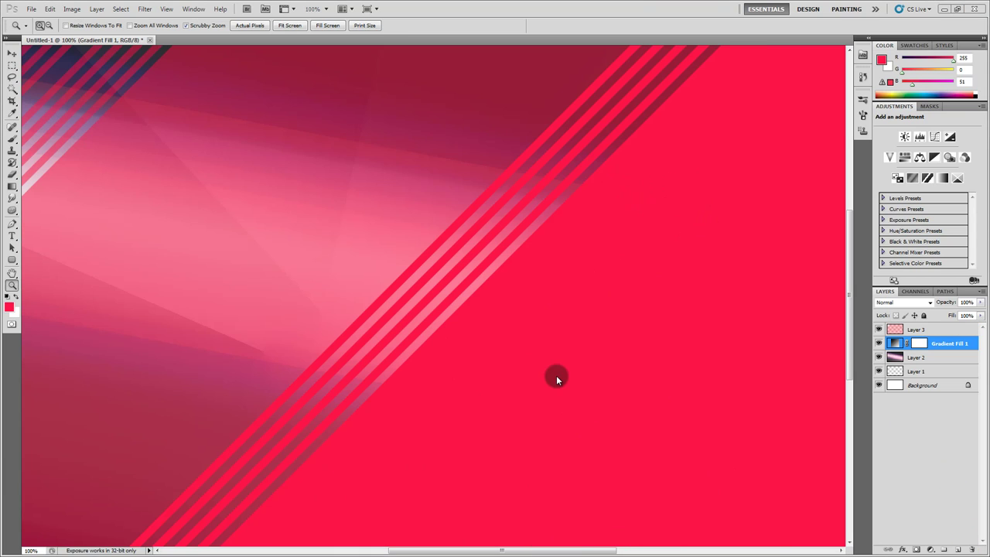
- Hide Layer 3, Gradient Fill 1, Layer 2 and Layer 1, and add a new empty layer on top
left_click(878, 331)
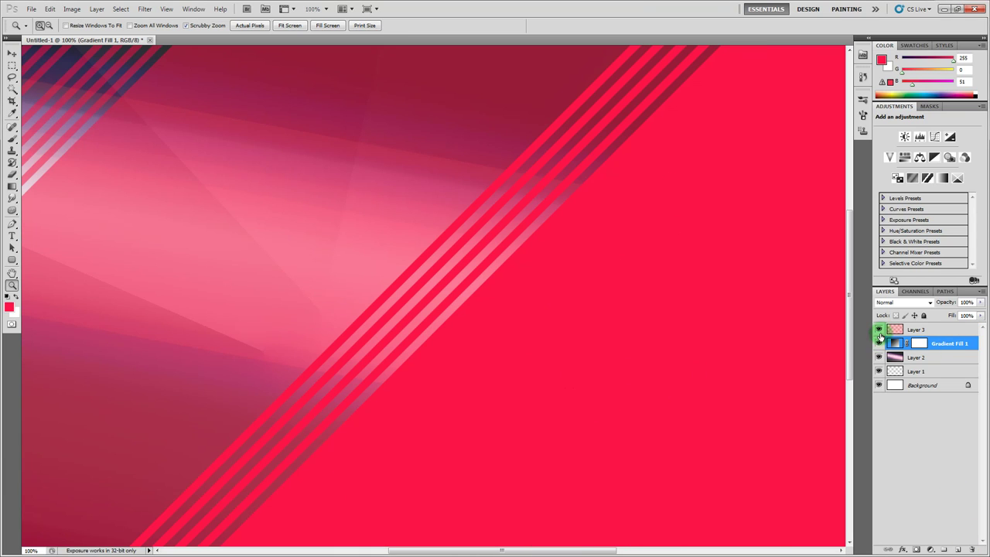
left_click_drag(881, 358, 879, 372)
left_click(958, 550)
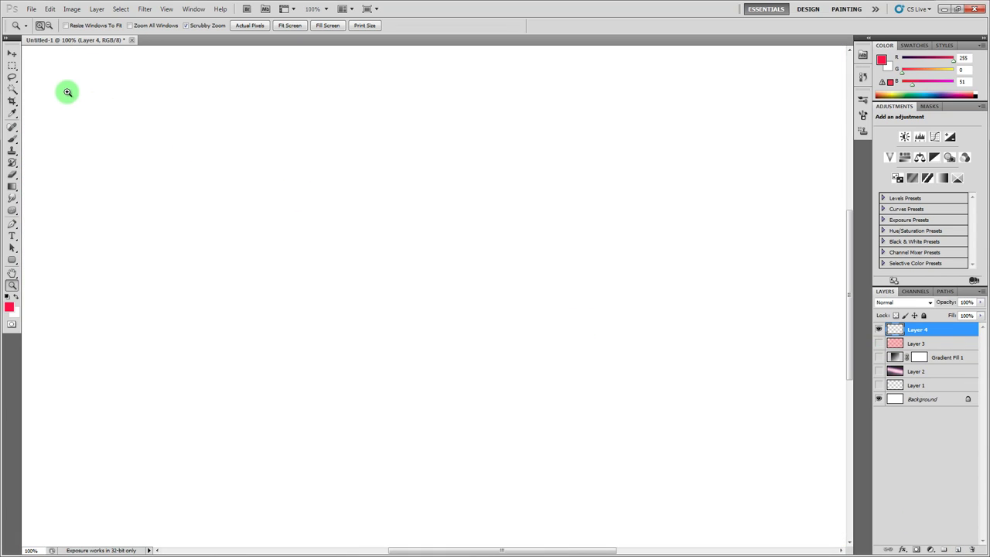
- Select a wide rectangle near the middle of Layer 4, fill it with the red foreground color, and deselect
left_click(12, 65)
left_click_drag(289, 163, 586, 324)
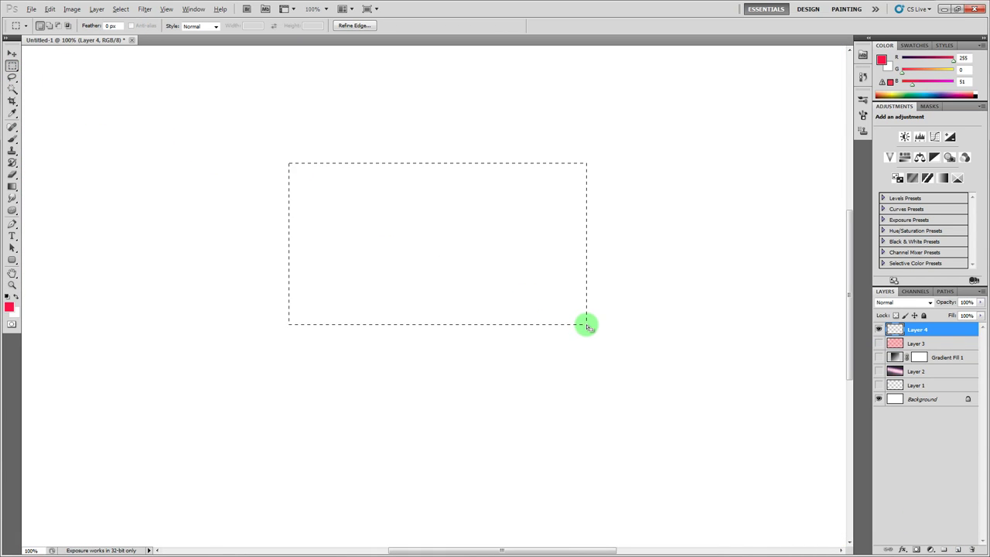
key("alt+BackSpace")
key("ctrl+d")
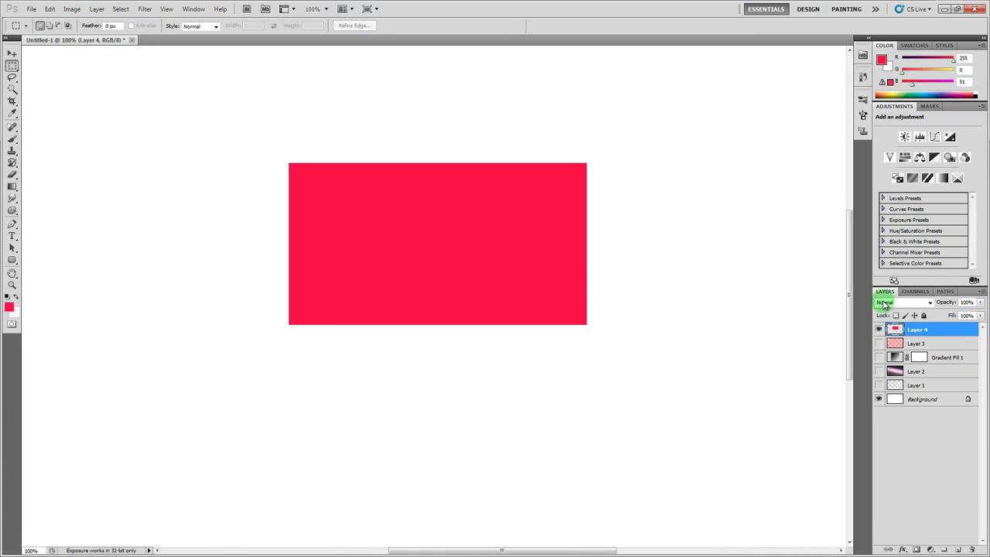
- Add a Gradient Overlay to Layer 4 with angle 136°, scale 130% and opacity 38%
double_click(971, 330)
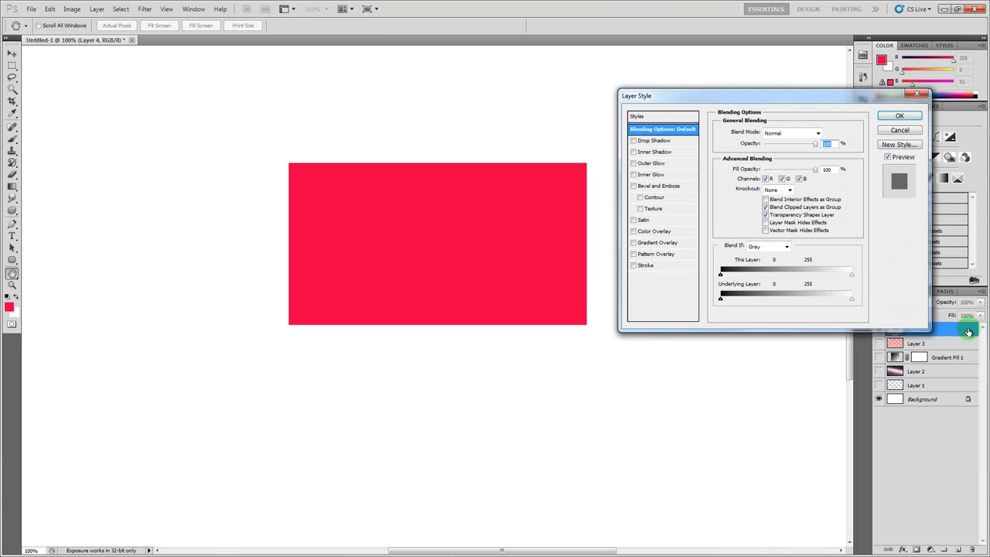
left_click(634, 244)
left_click(643, 243)
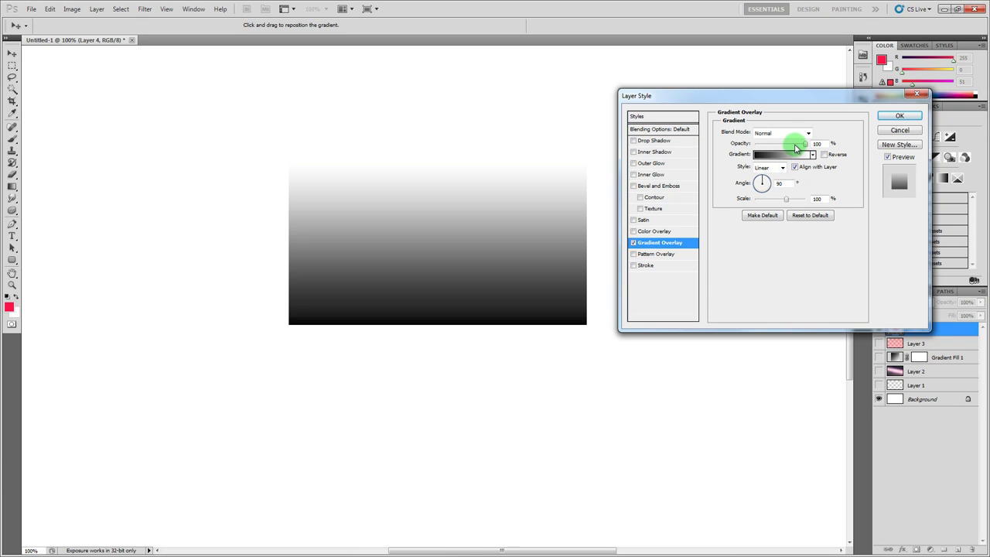
left_click_drag(796, 147, 819, 146)
mouse_move(785, 199)
left_mouse_down()
mouse_move(774, 201)
mouse_move(796, 199)
mouse_move(769, 185)
mouse_move(781, 182)
left_mouse_up()
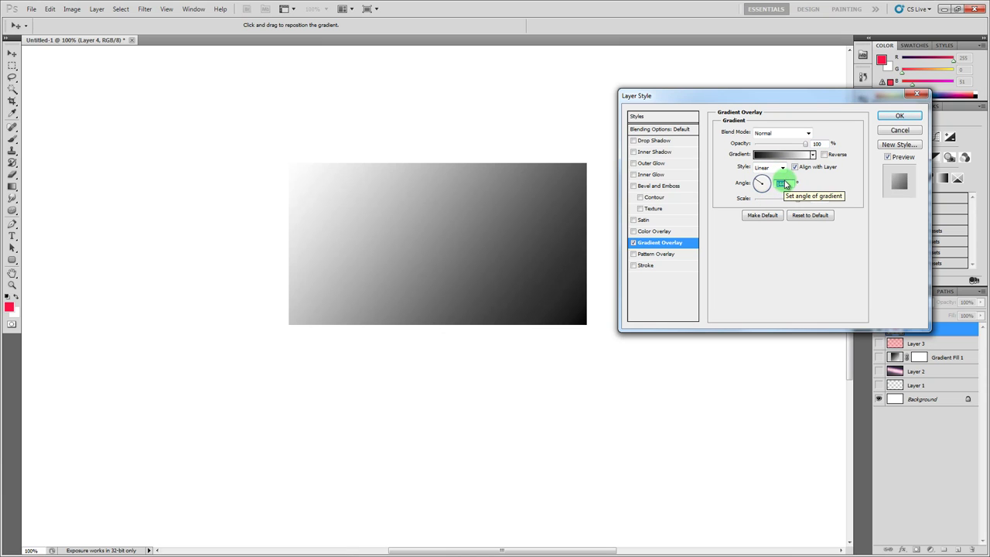
left_click(758, 181)
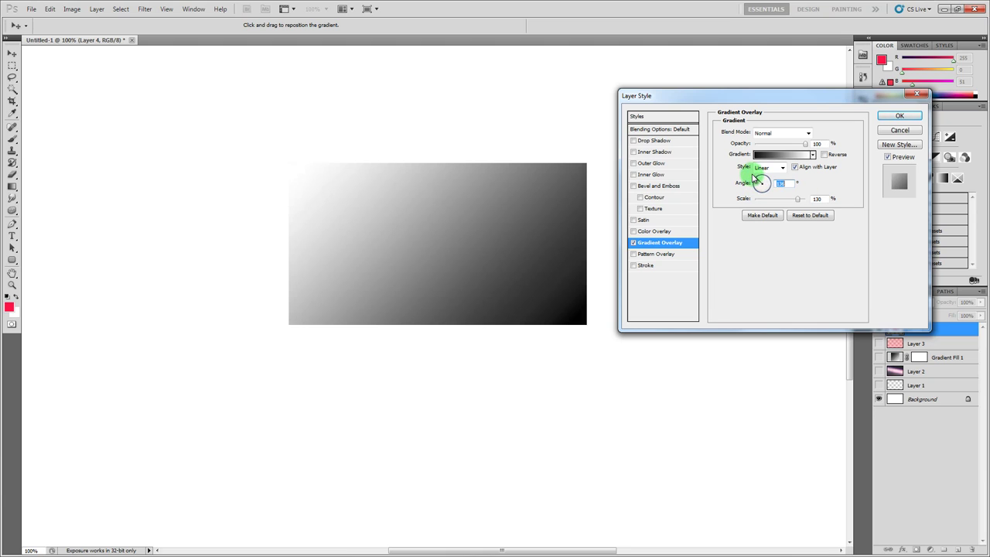
left_click(773, 145)
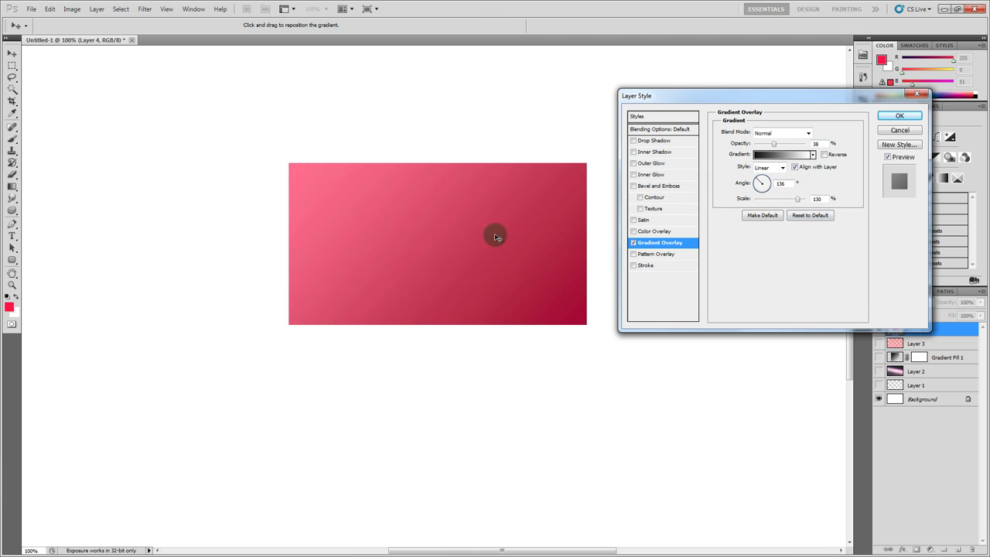
- Set Layer 4's fill opacity to 0% in the blending options and raise the Gradient Overlay's opacity to 100%
left_click(659, 131)
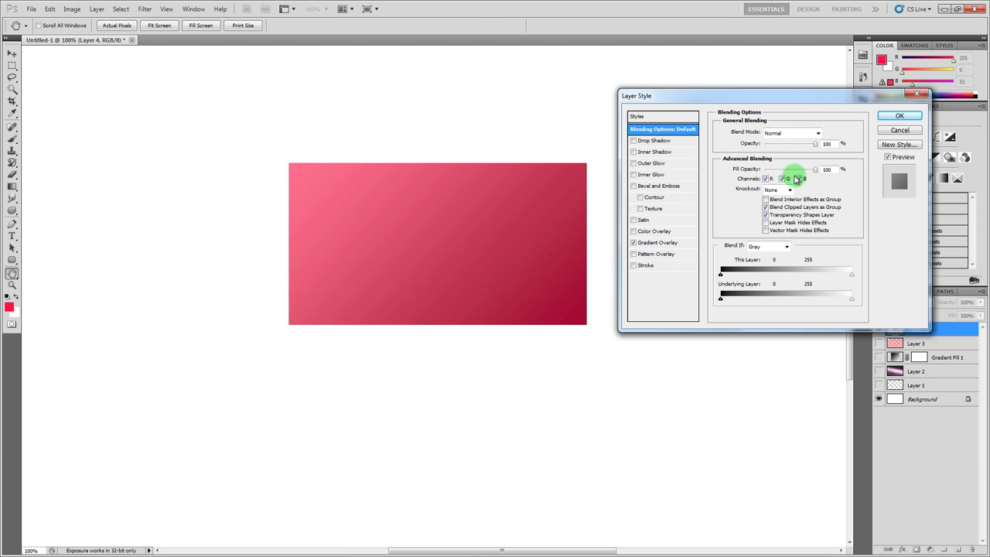
left_click_drag(818, 170, 718, 190)
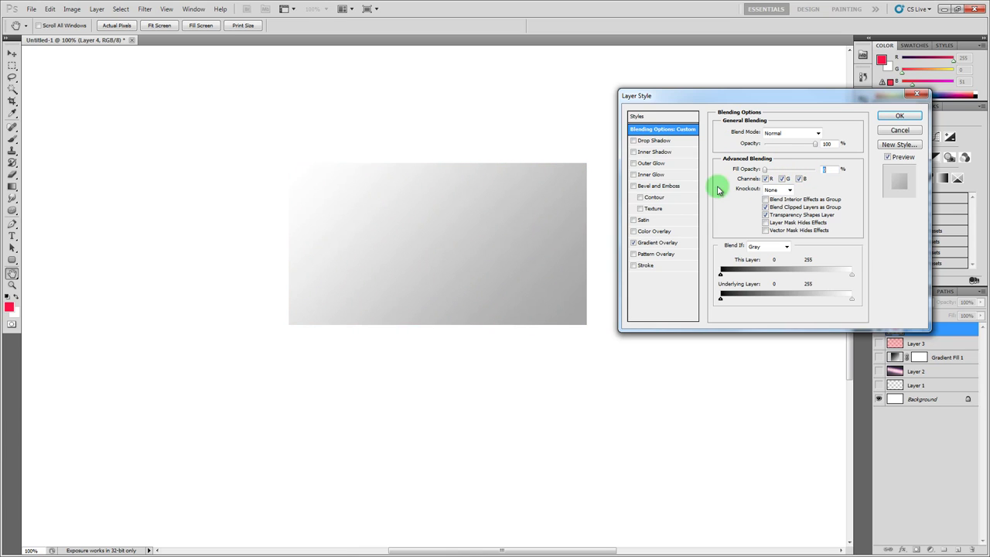
left_click(663, 243)
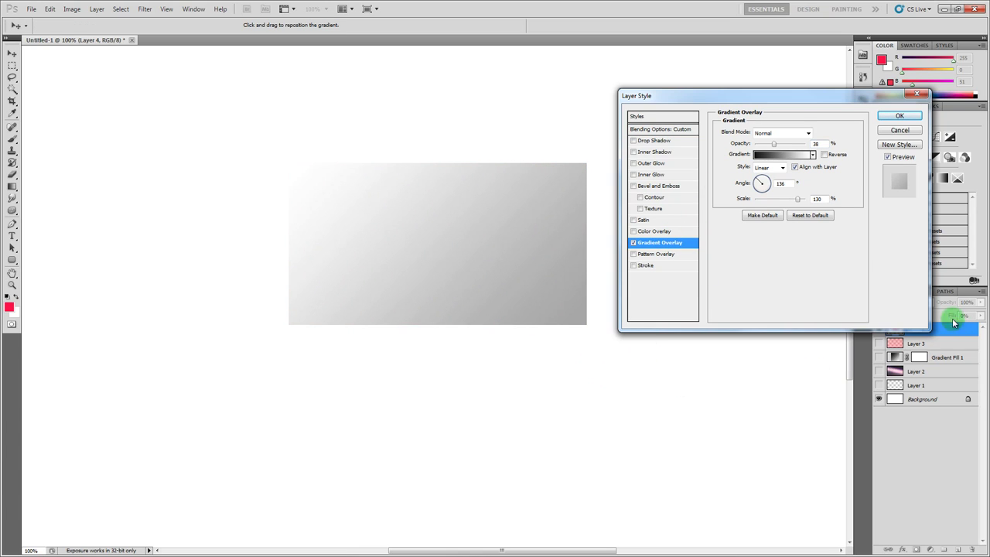
left_click_drag(774, 144, 812, 152)
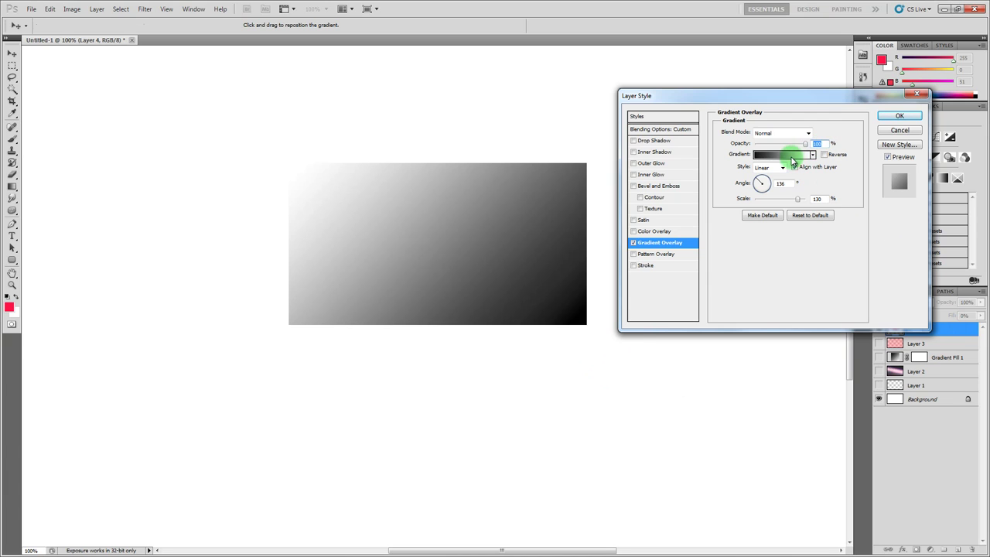
- Edit the overlay's gradient so the opacity stop at its white end is 0%, and accept it
left_click(792, 160)
left_click(628, 256)
left_click(500, 307)
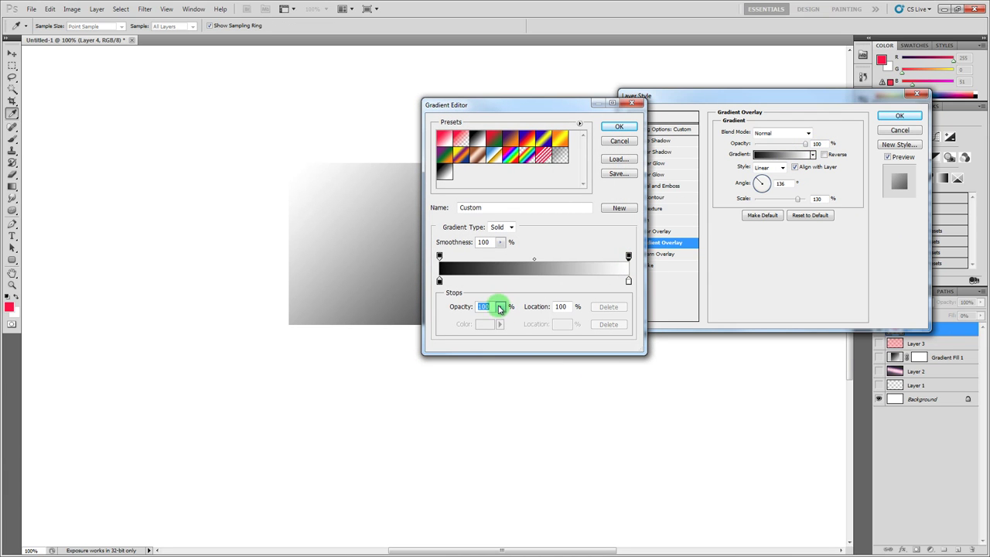
left_click_drag(498, 317, 447, 317)
left_click(618, 139)
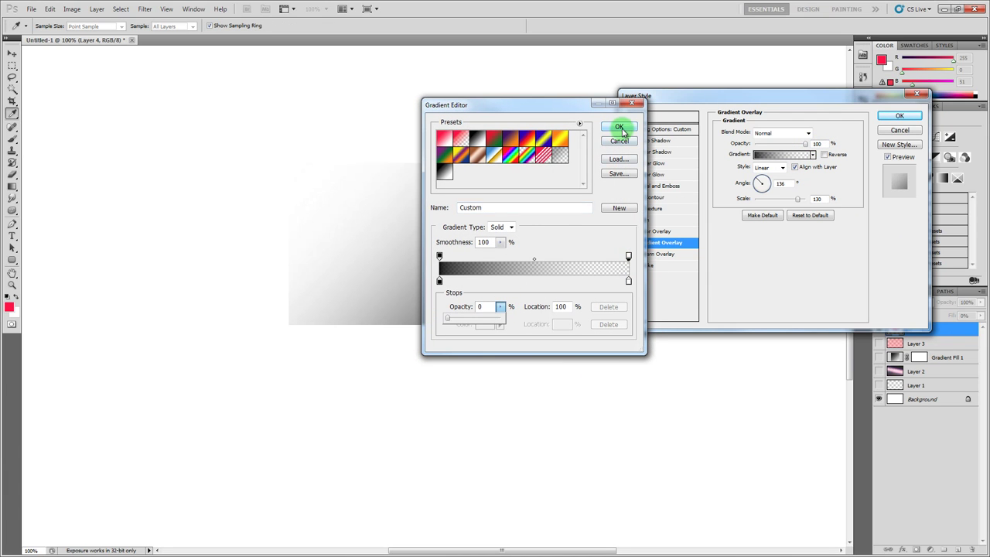
left_click(620, 127)
- Switch the overlay's gradient to the Transparent Stripes preset, reduce its scale for narrower stripes, and accept the layer style
left_click(782, 155)
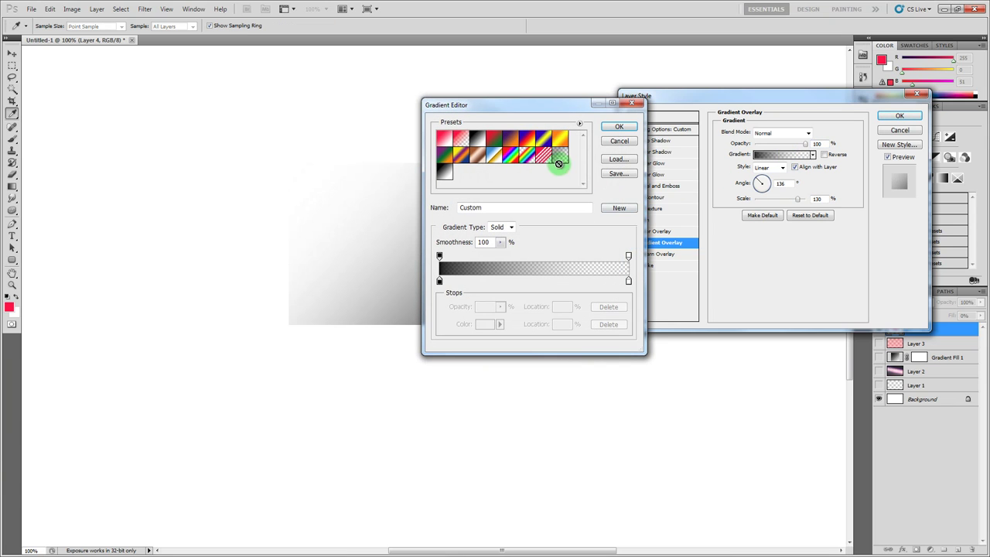
left_click(558, 163)
left_click(618, 126)
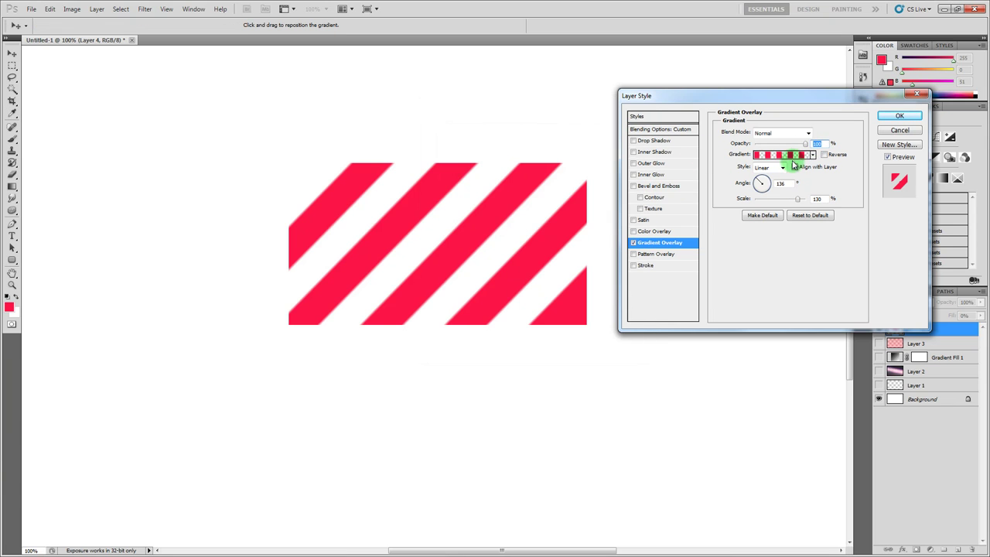
left_click(794, 167)
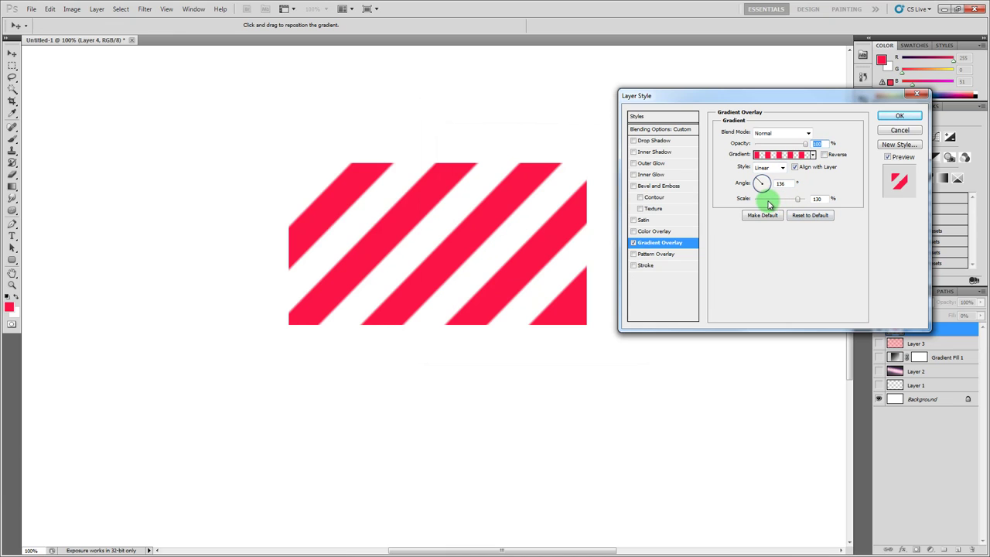
left_click_drag(768, 203, 765, 201)
left_click(896, 130)
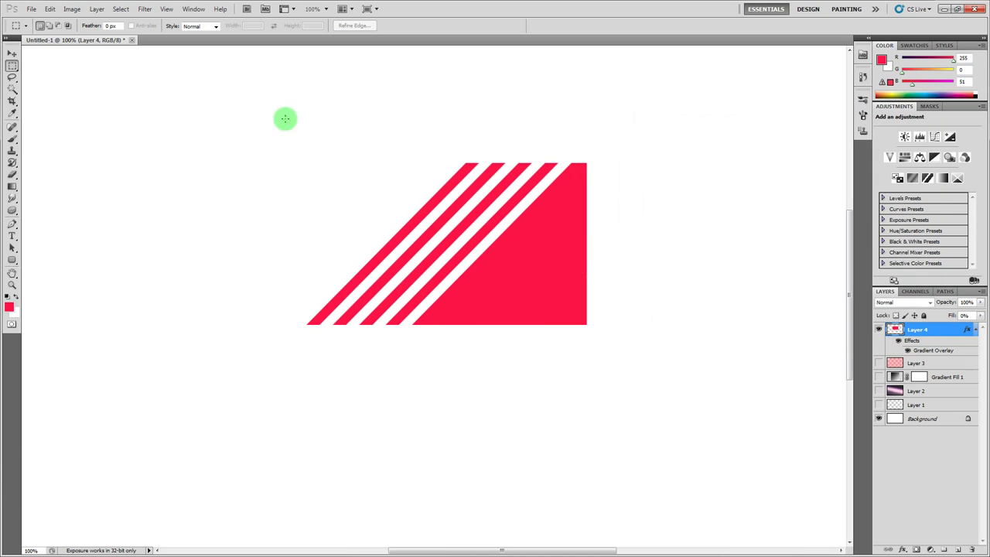
- Move the striped Layer 4 shape around the canvas, leaving it slightly below and to the right of where it started
left_click(12, 52)
left_click_drag(456, 244, 164, 138)
left_click_drag(517, 225, 568, 285)
- Reopen Layer 4's Gradient Overlay, increase the scale slightly for wider stripes, and accept the change
double_click(970, 332)
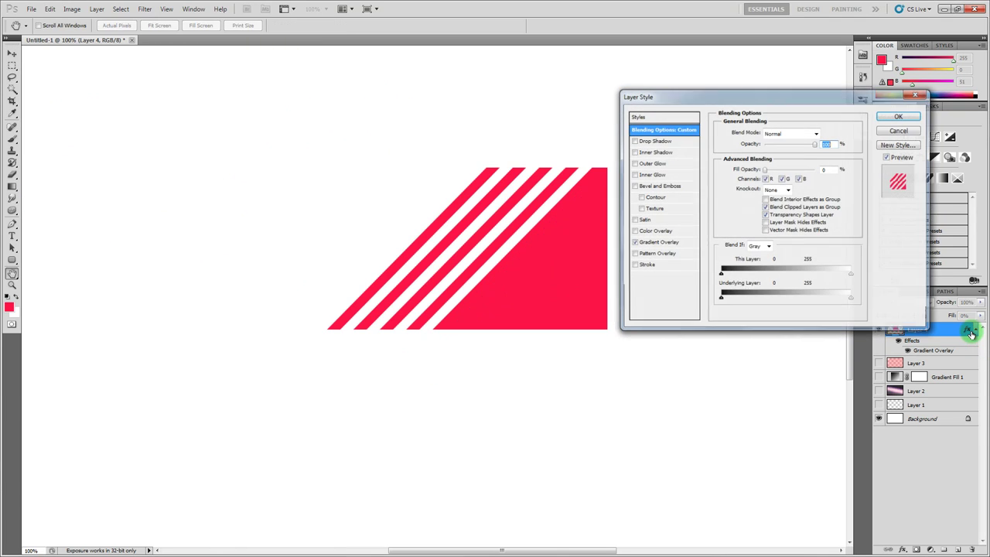
left_click(668, 242)
left_click_drag(792, 153, 822, 146)
mouse_move(763, 198)
left_mouse_down()
mouse_move(792, 200)
mouse_move(768, 200)
left_mouse_up()
left_click(897, 116)
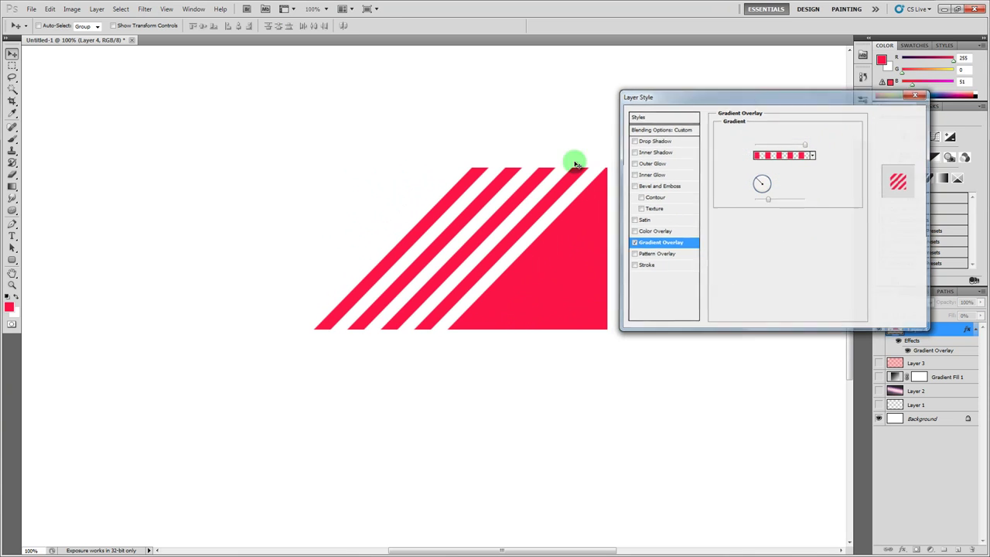
- Paste the guitarist photo as a new layer above the hidden Layer 4 and give it a Reveal All layer mask
key("ctrl+v")
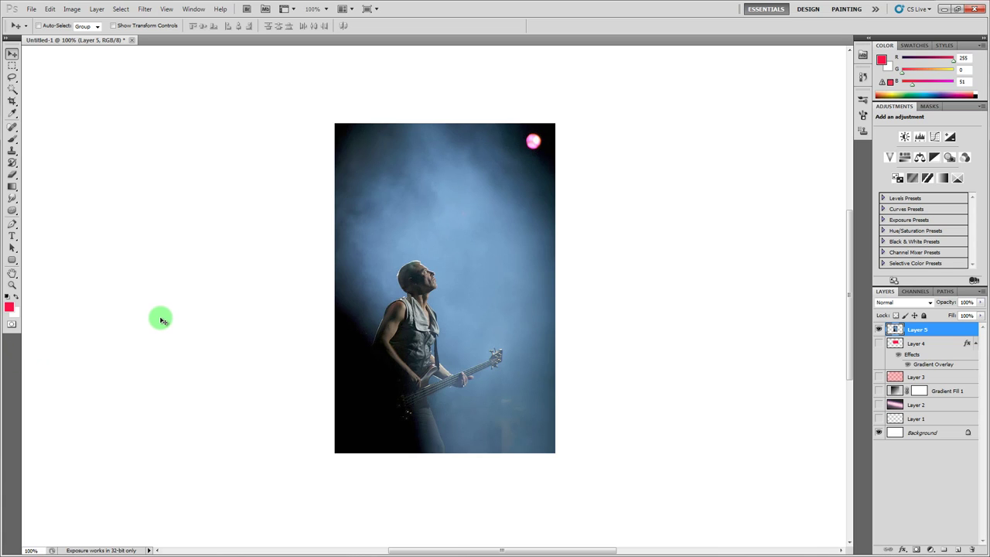
left_click(10, 187)
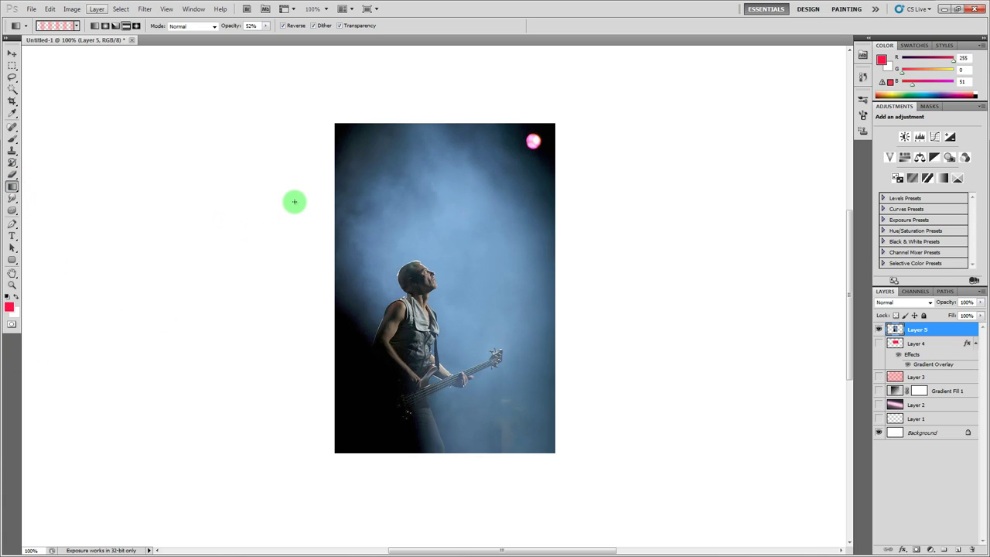
left_click(96, 8)
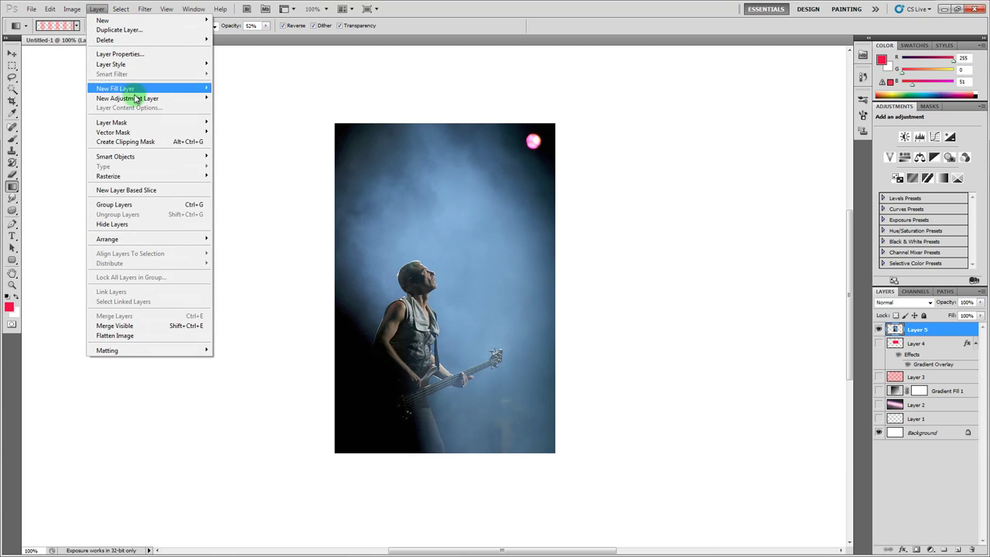
mouse_move(136, 94)
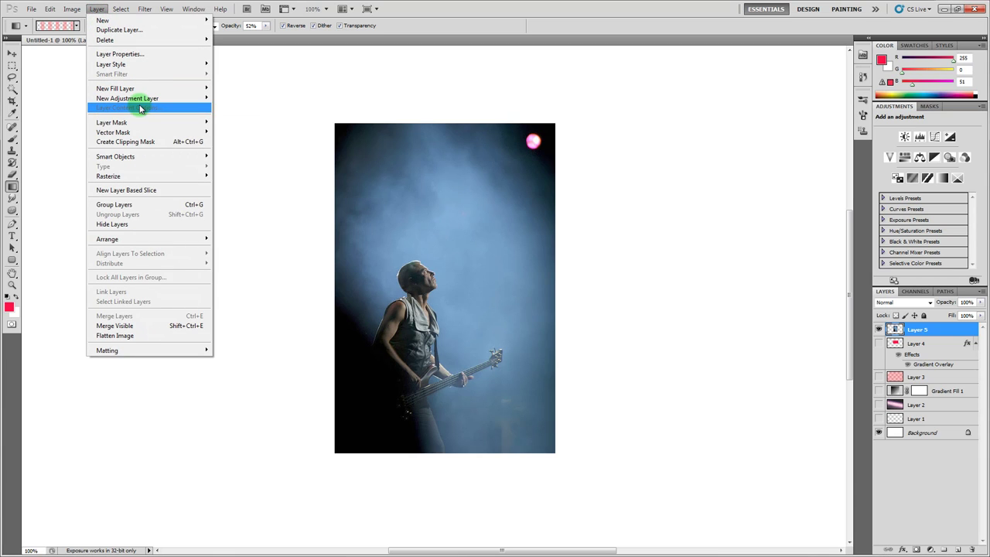
mouse_move(151, 123)
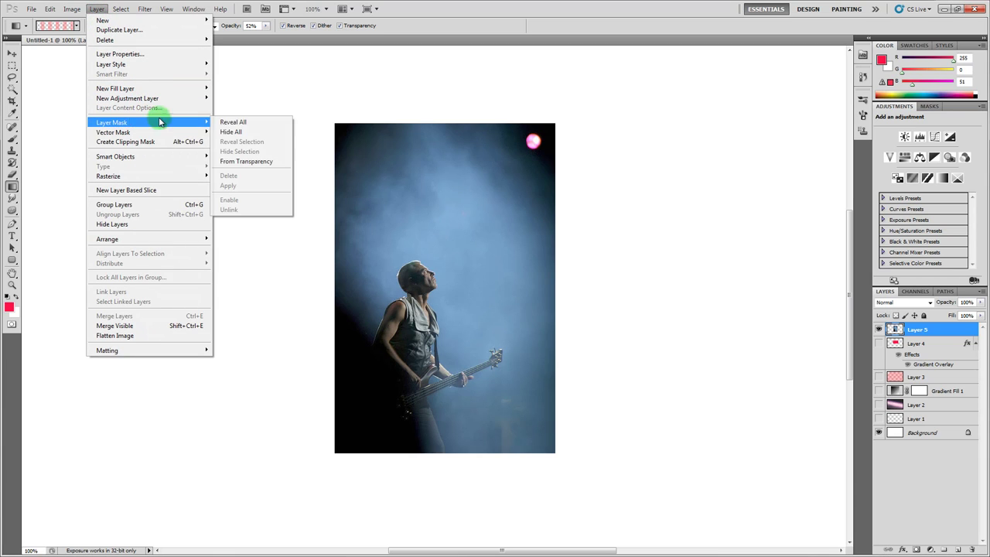
left_click(255, 128)
left_click(878, 329)
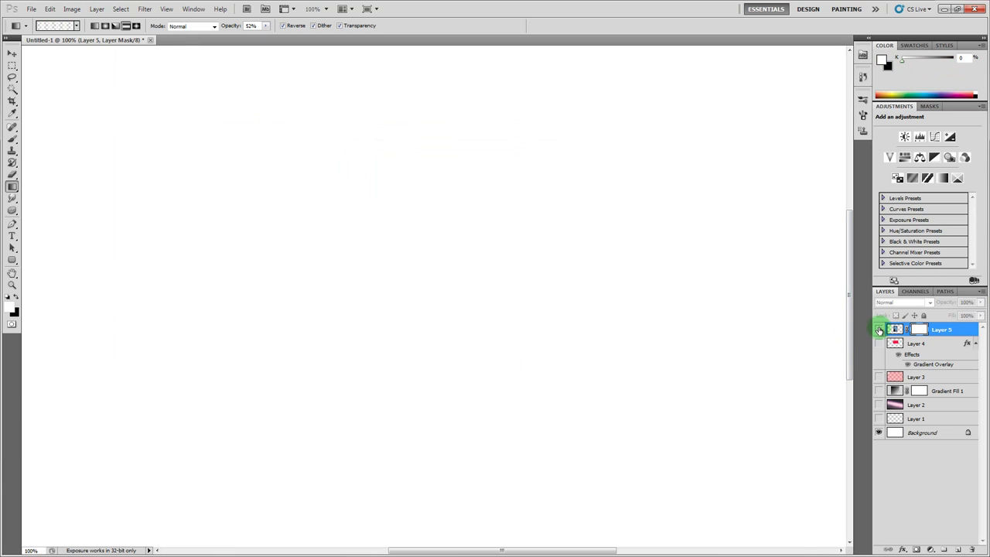
left_click(878, 329)
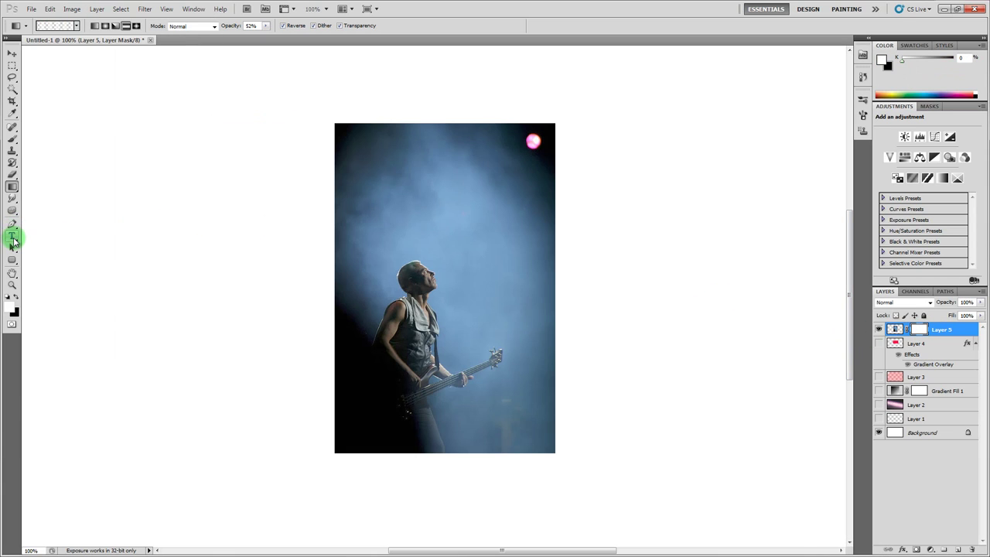
- Choose the Black, White gradient preset and draw a gradient upward across the photo's layer mask at 52% opacity
left_click(65, 25)
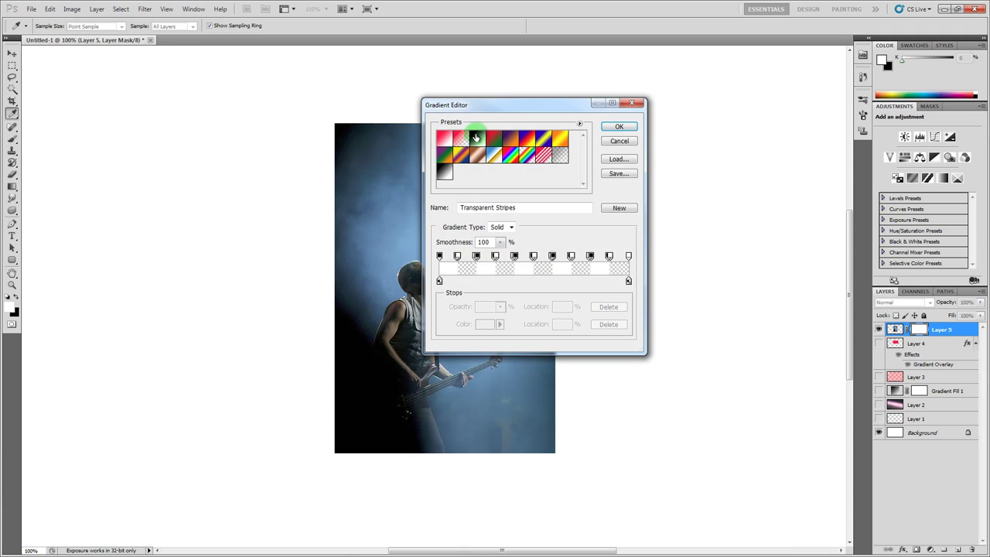
left_click(476, 137)
left_click(611, 126)
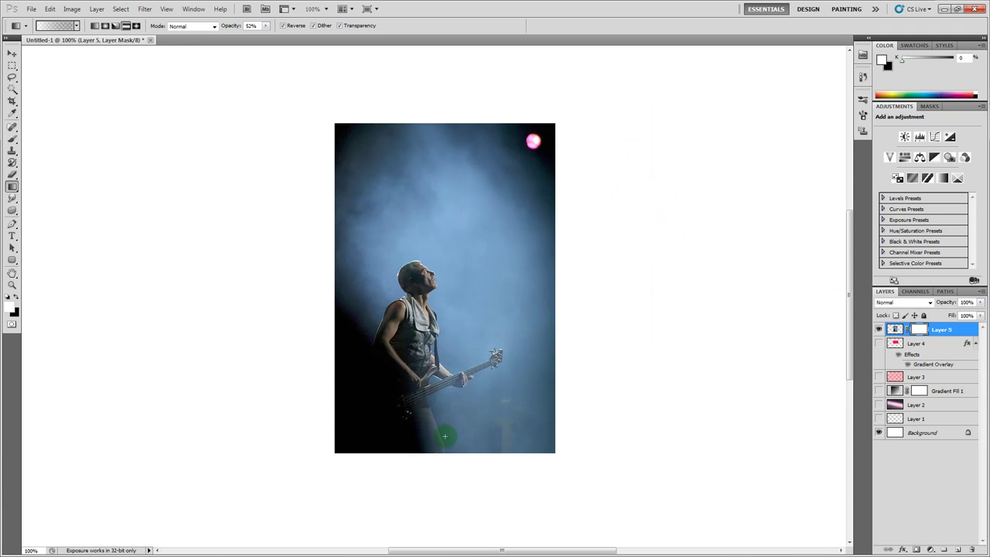
left_click_drag(445, 436, 442, 155)
left_click(255, 57)
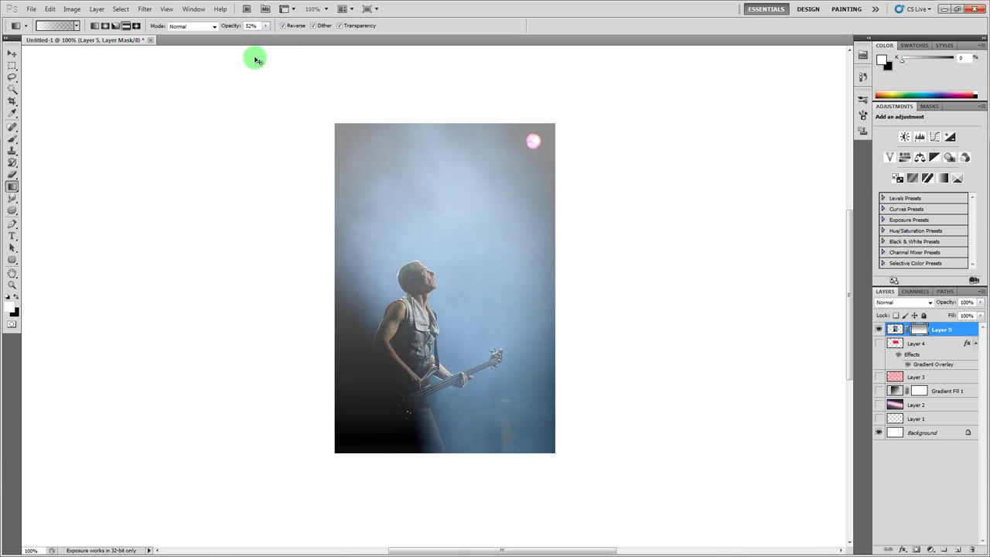
- Set the Gradient tool to 100% opacity and Linear style, and draw a gradient on the mask from the photo's lower part up near its top
left_click(265, 26)
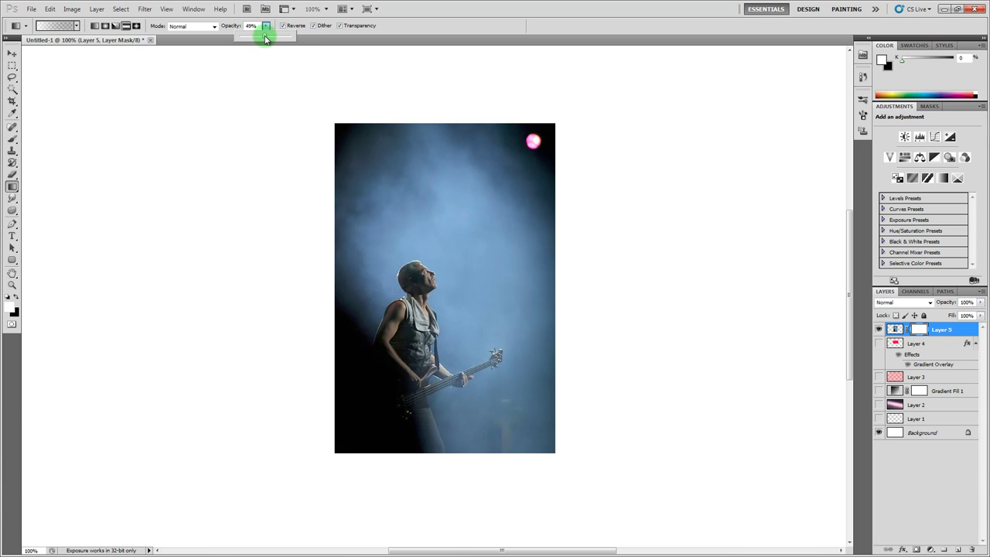
left_click_drag(292, 38, 299, 39)
mouse_move(442, 363)
left_mouse_down()
mouse_move(453, 175)
mouse_move(360, 155)
mouse_move(93, 29)
left_mouse_up()
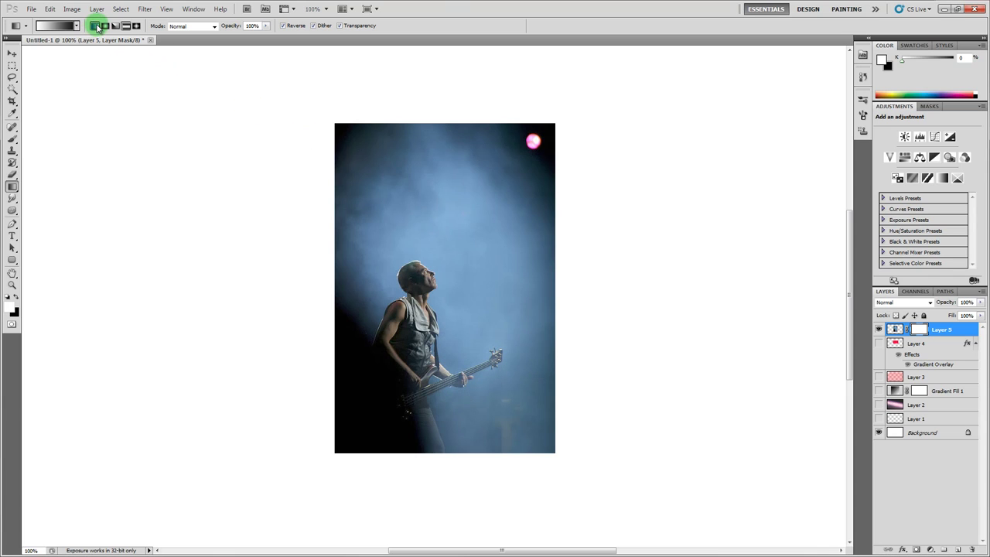
left_click_drag(455, 398, 448, 163)
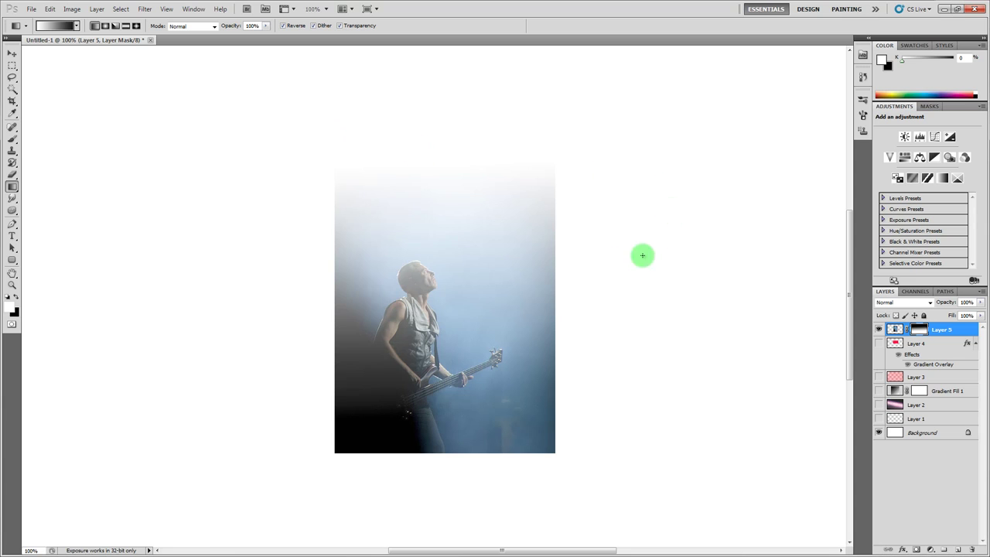
- Check the current gradient in the Gradient Editor without changing it, and fill the Background layer with the red foreground color
left_click(47, 26)
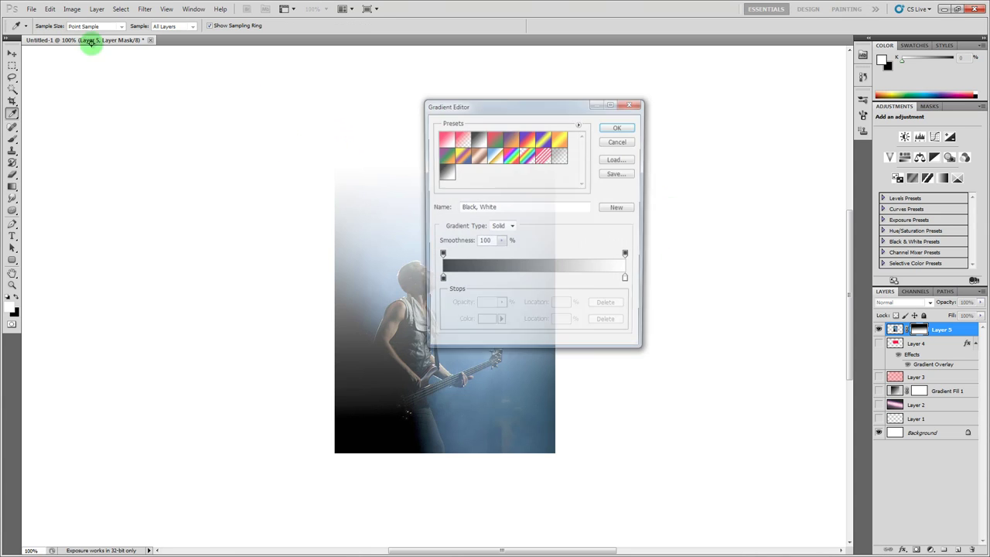
left_click(617, 141)
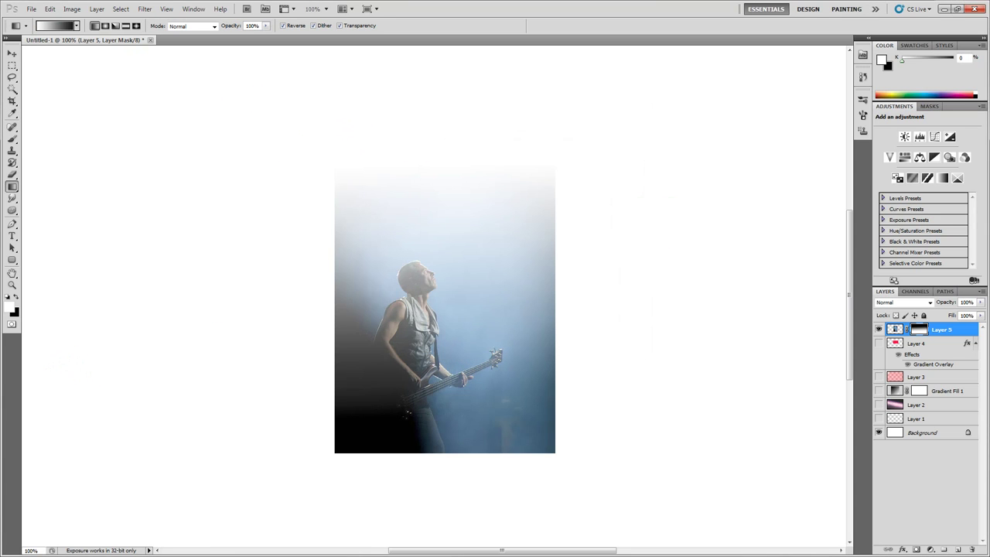
left_click(939, 437)
key("alt+BackSpace")
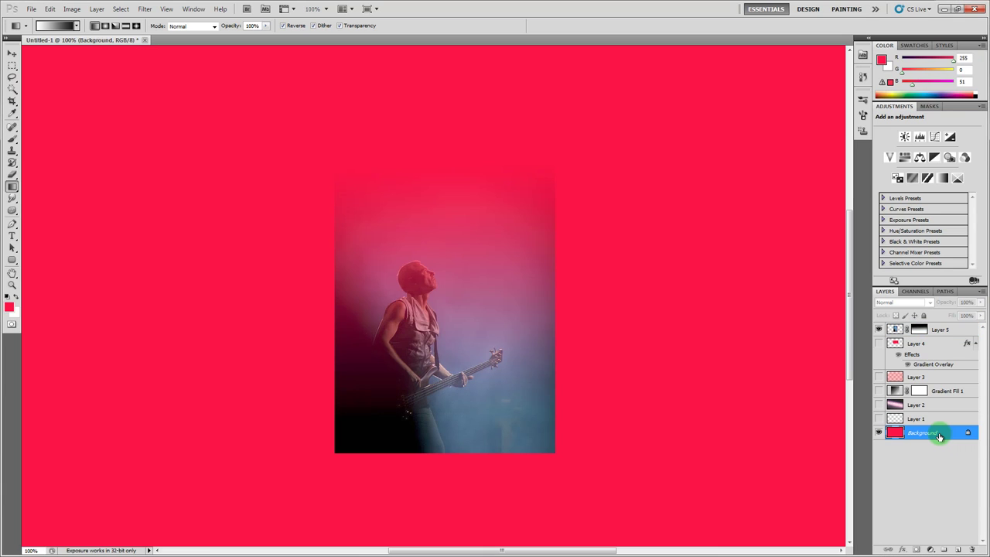
- Delete the guitarist photo's layer mask without applying it, restoring the full picture
left_click(918, 329)
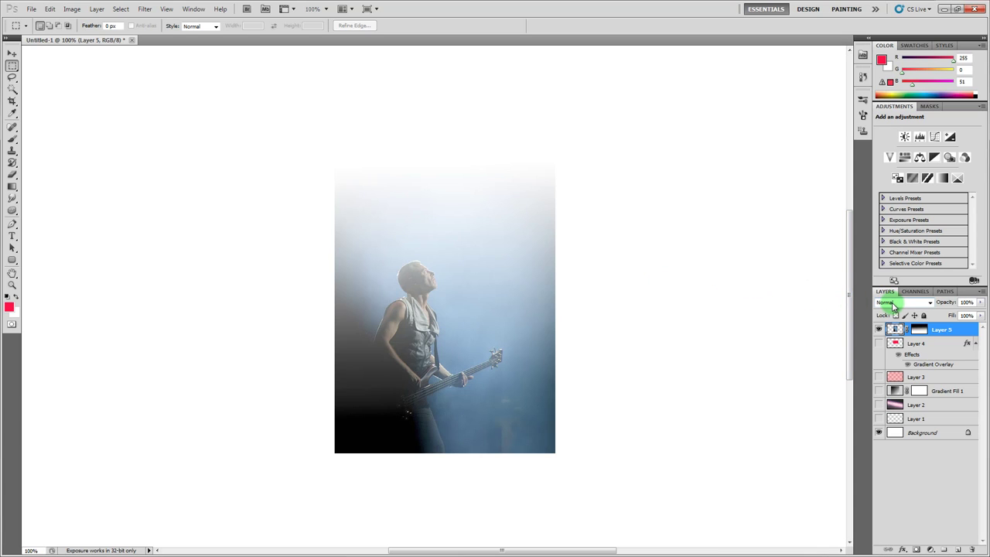
left_click(912, 330)
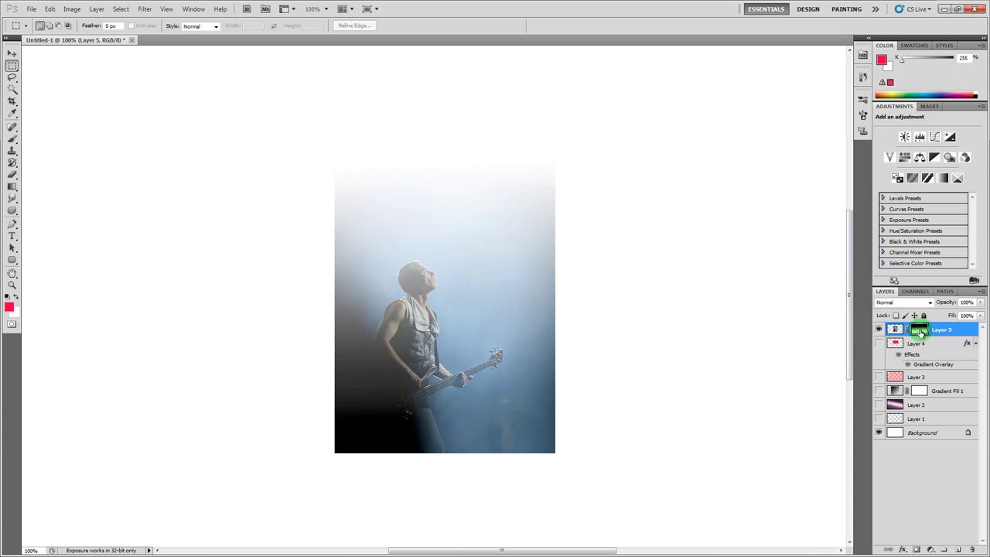
left_click(971, 550)
left_click(546, 213)
- Add a new layer above the photo and draw a linear black-and-white gradient downward from near the photo's upper edge to its lower edge
key("ctrl+shift+alt+n")
key("g")
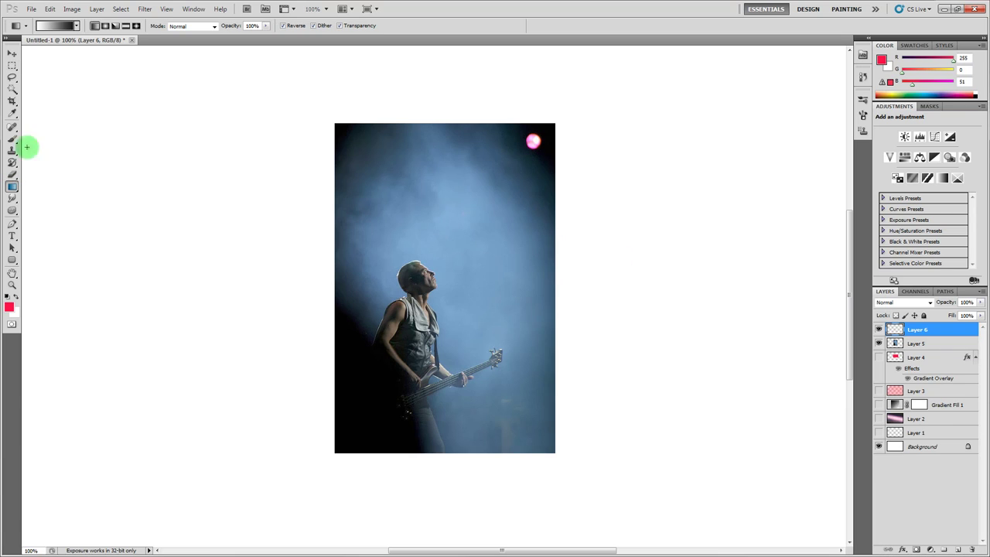
left_click(92, 26)
left_click_drag(437, 149, 451, 446)
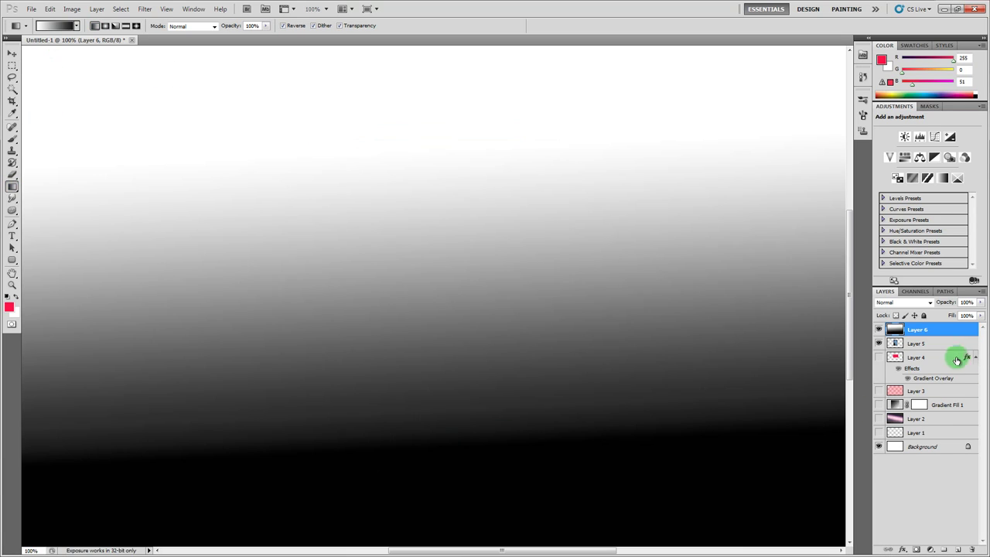
- Clip the gradient layer to the guitarist photo and set its blend mode to Soft Light, comparing the photo with and without it
right_click(942, 332)
left_click(931, 204)
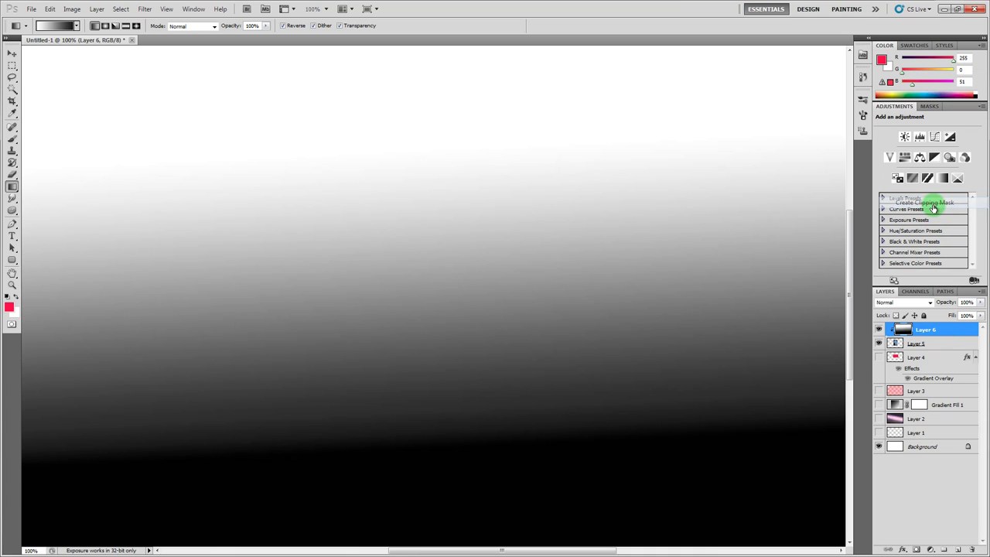
left_click(905, 303)
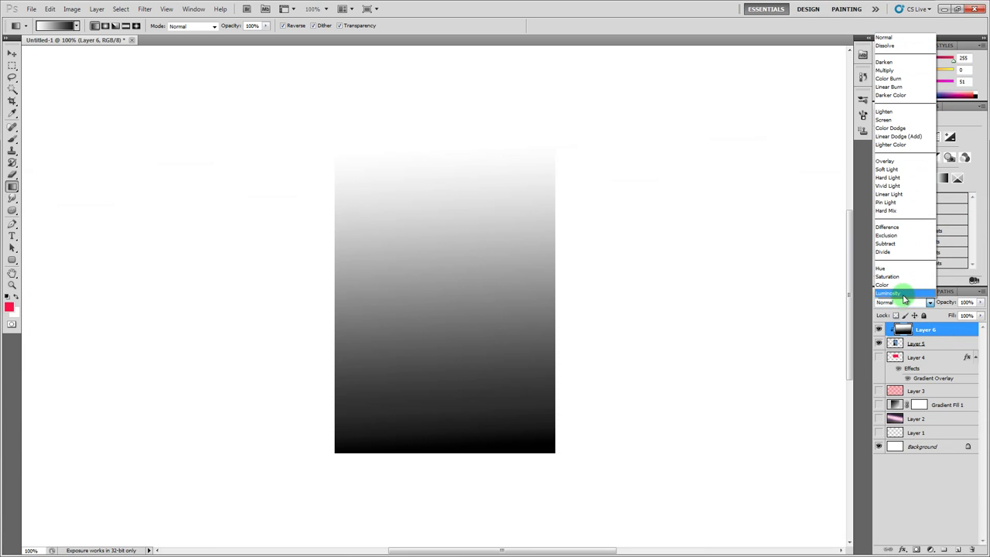
left_click(905, 289)
left_click(879, 329)
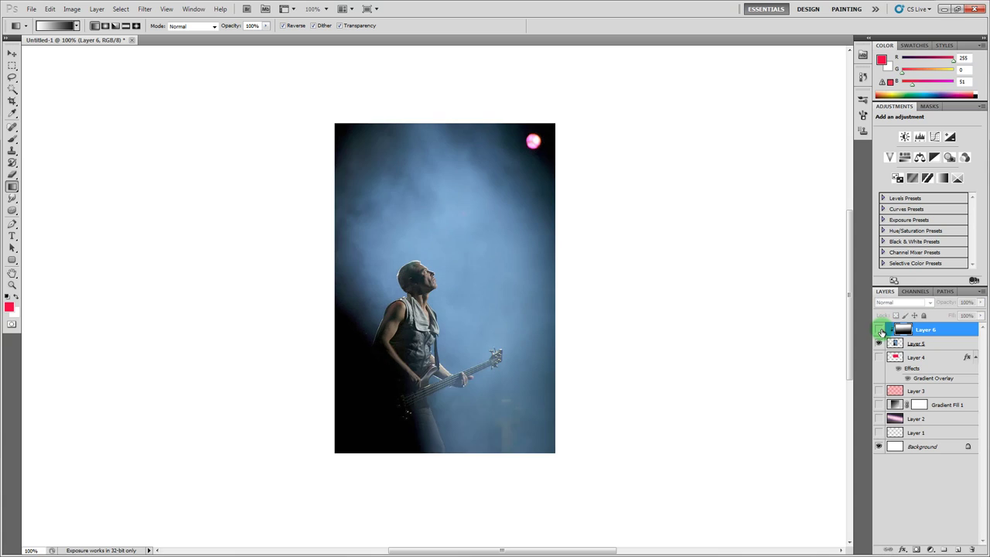
left_click(879, 330)
left_click(879, 329)
left_click(879, 330)
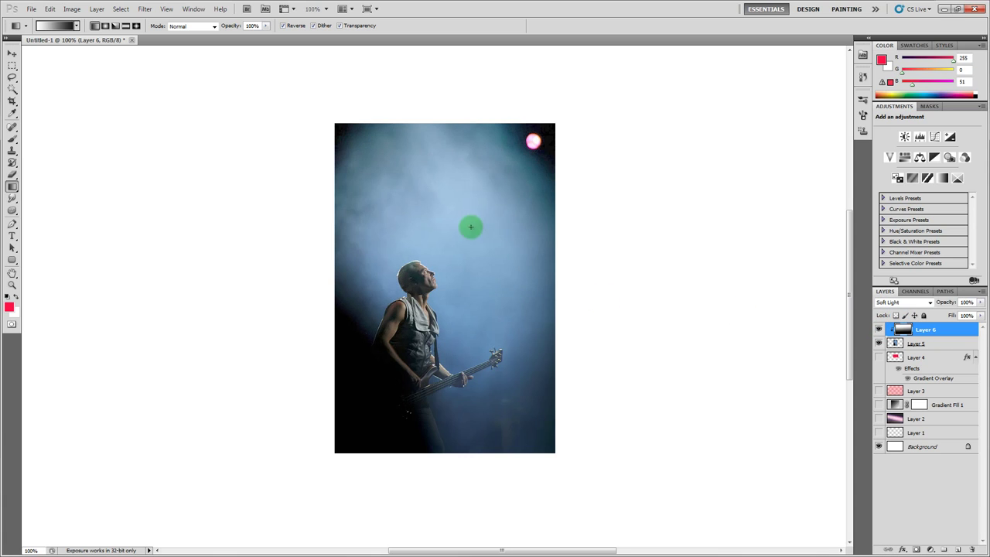
- Redraw the black-and-white gradient on the clipped layer with shorter, differently angled downward strokes over the photo
left_click_drag(468, 224, 471, 301)
left_click_drag(466, 170, 443, 302)
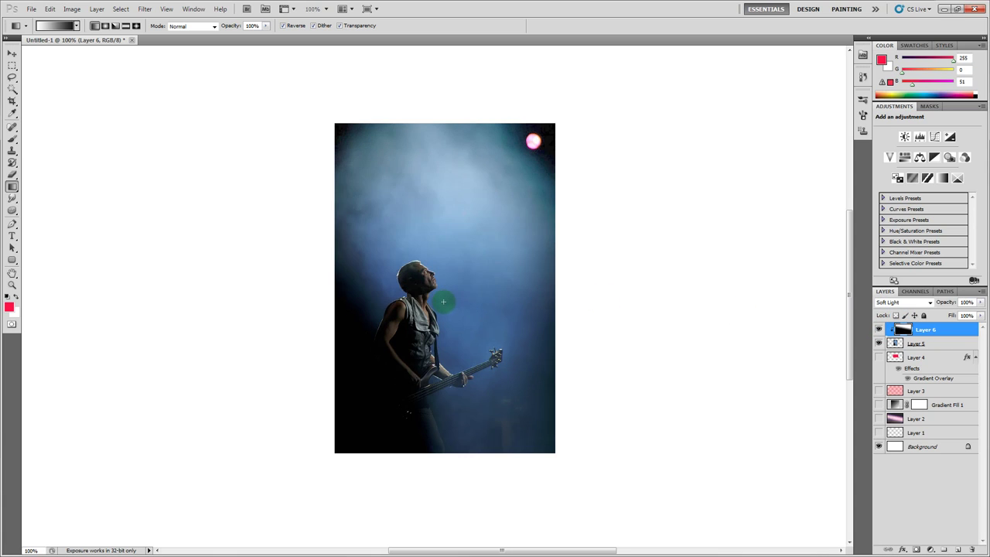
left_click_drag(434, 215, 456, 292)
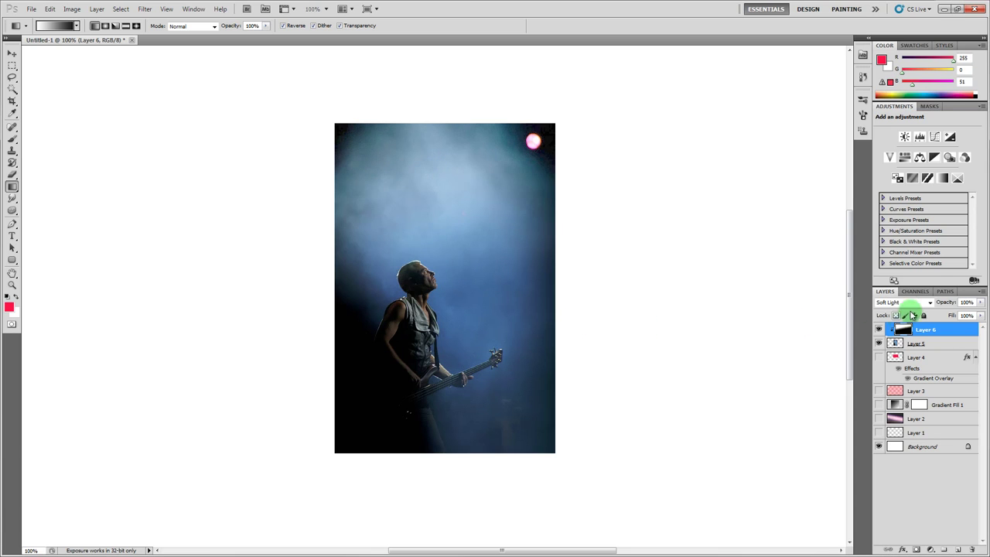
left_click(903, 302)
left_click(124, 139)
- Choose the Foreground to Background gradient preset and redraw the clipped layer's gradient, finishing with a diagonal one across the photo's middle
left_click(57, 26)
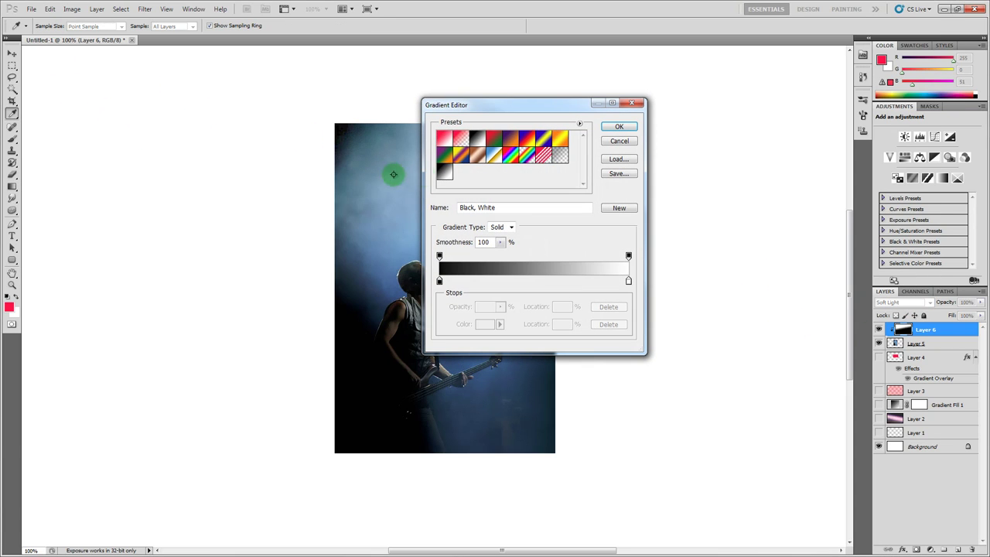
left_click(443, 138)
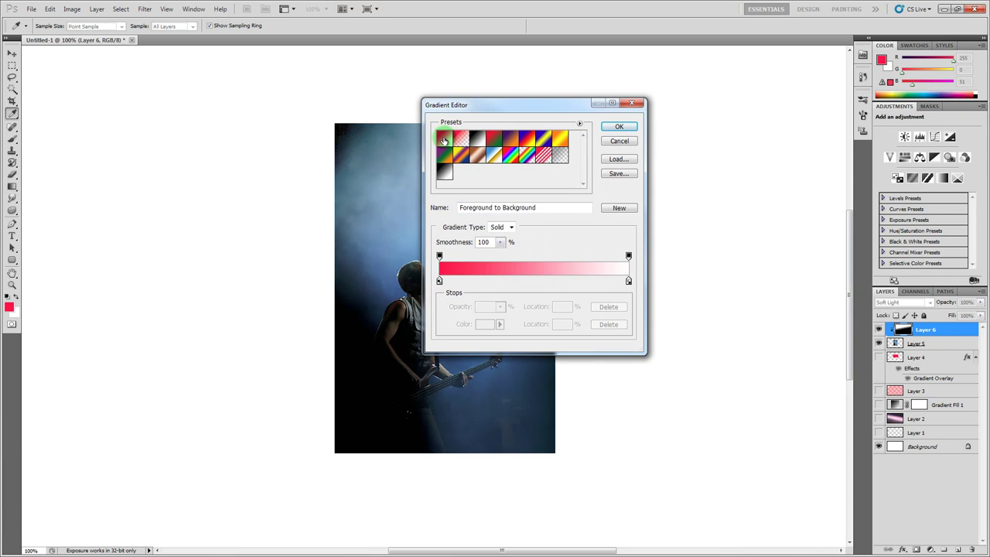
left_click(619, 126)
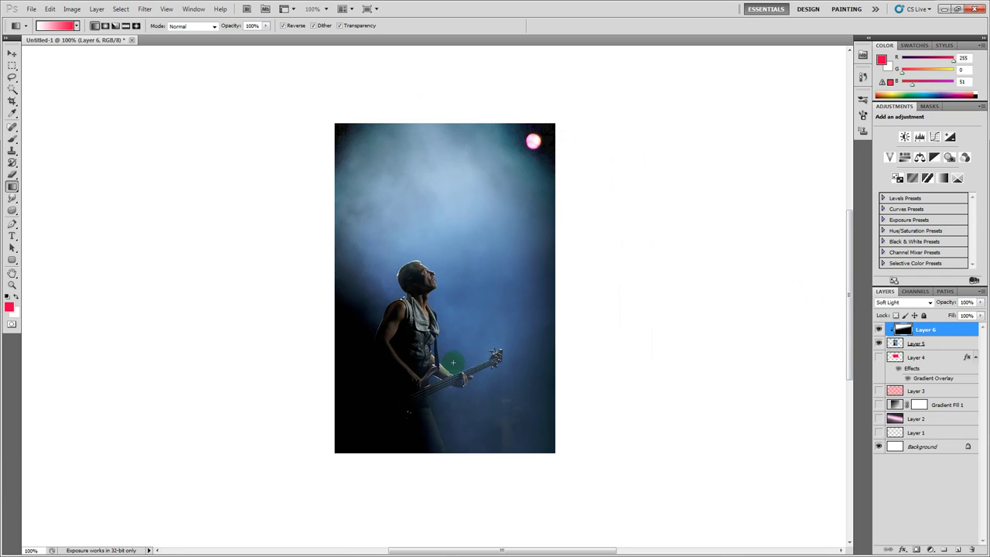
left_click_drag(459, 403, 460, 403)
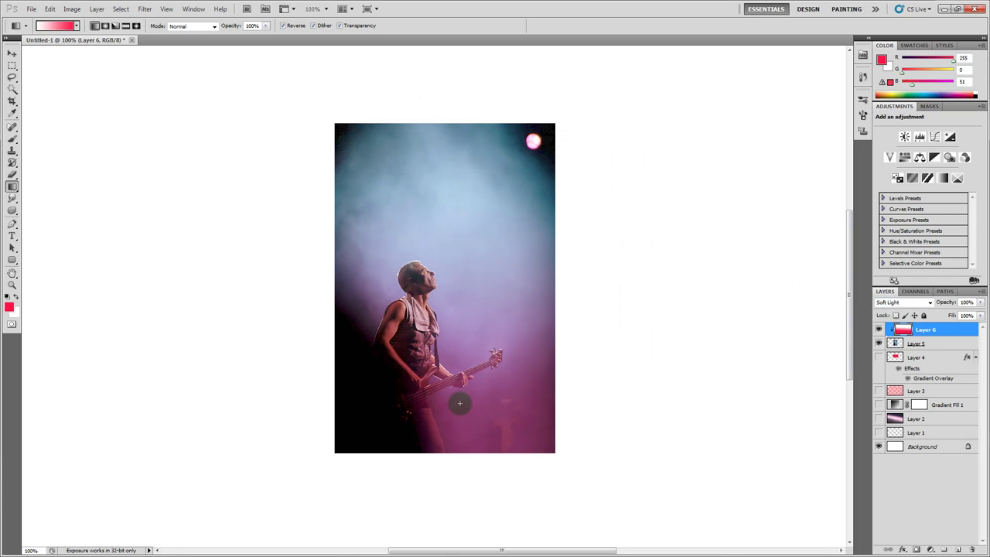
left_click_drag(389, 203, 492, 320)
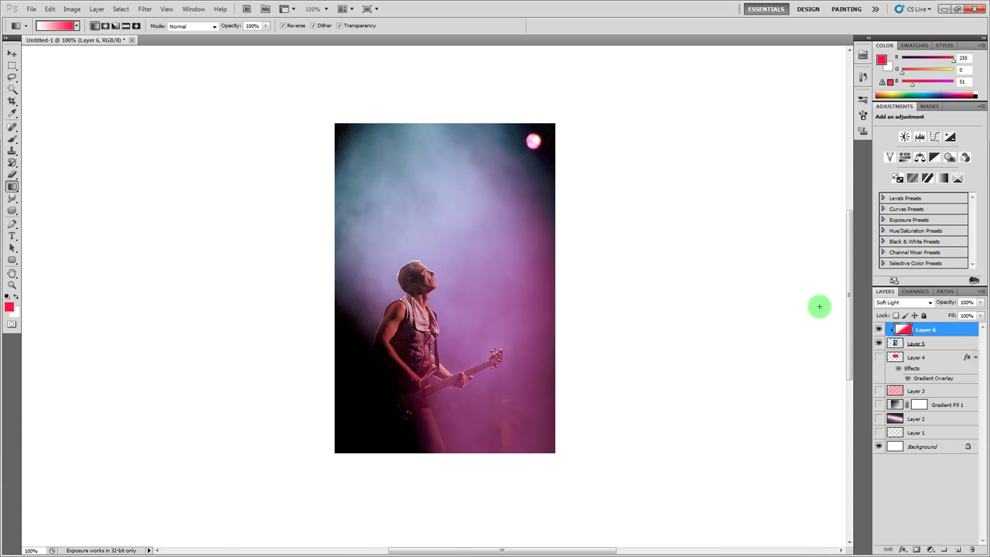
- Set the gradient layer's blend mode to Color and redraw the red gradient downward, finally only across the photo's lower part
left_click(891, 303)
left_click(891, 283)
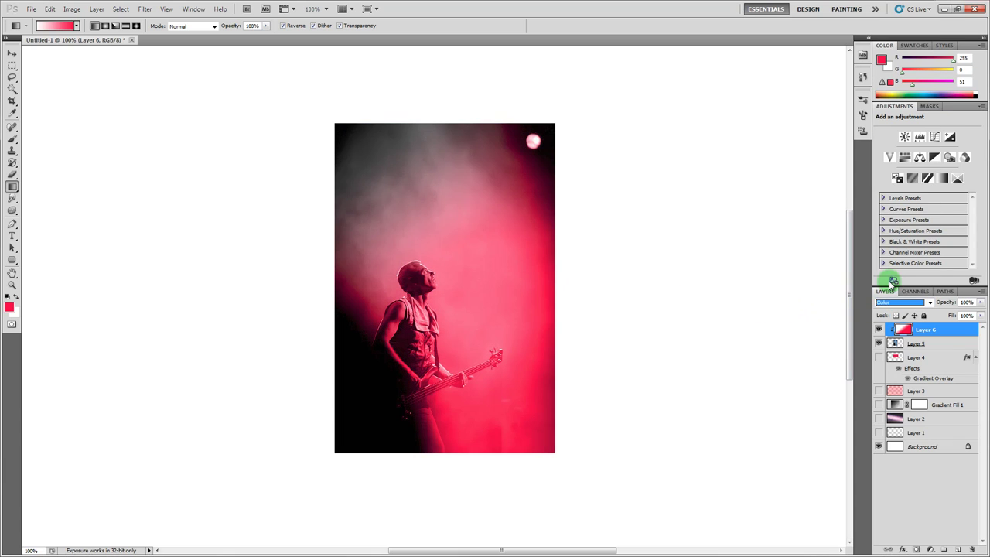
left_click_drag(454, 192, 455, 288)
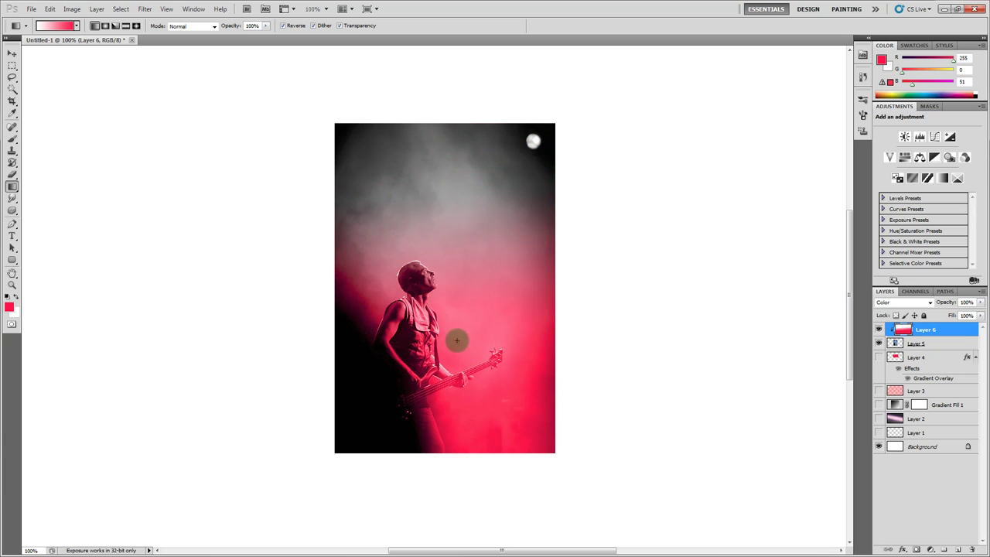
left_click_drag(454, 360, 453, 416)
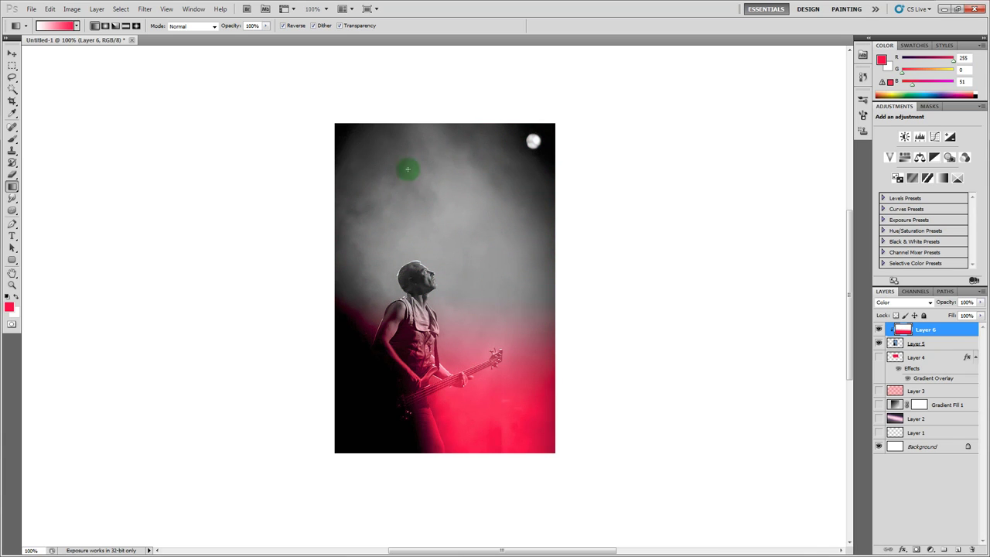
left_click(45, 28)
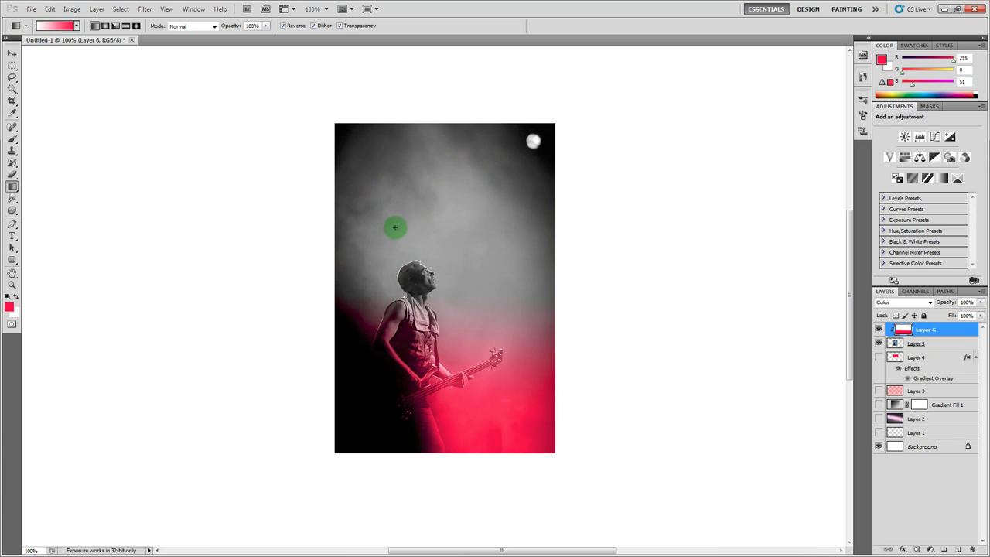
- View the plain gradient by switching its layer to Normal blend mode, and set the mode back to Color
left_click(885, 301)
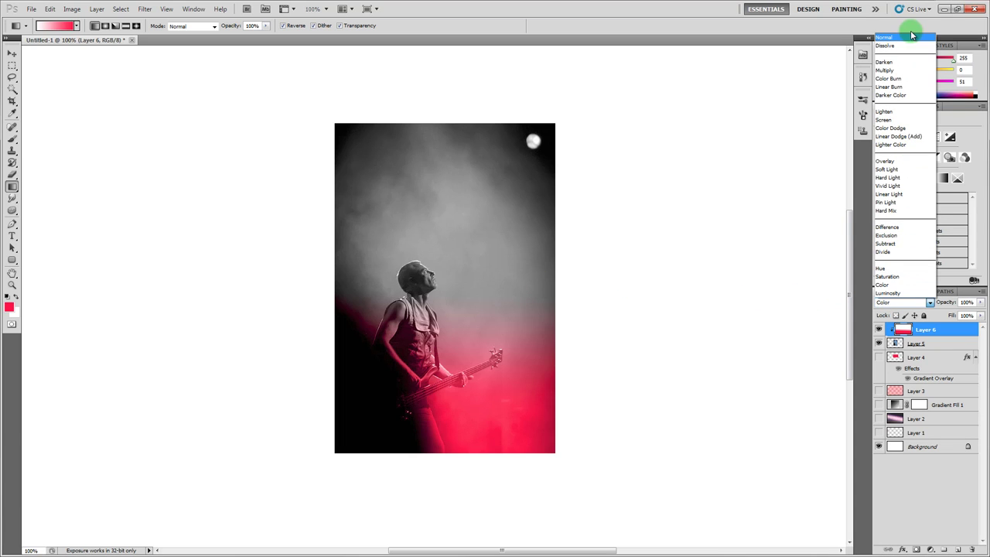
left_click(905, 39)
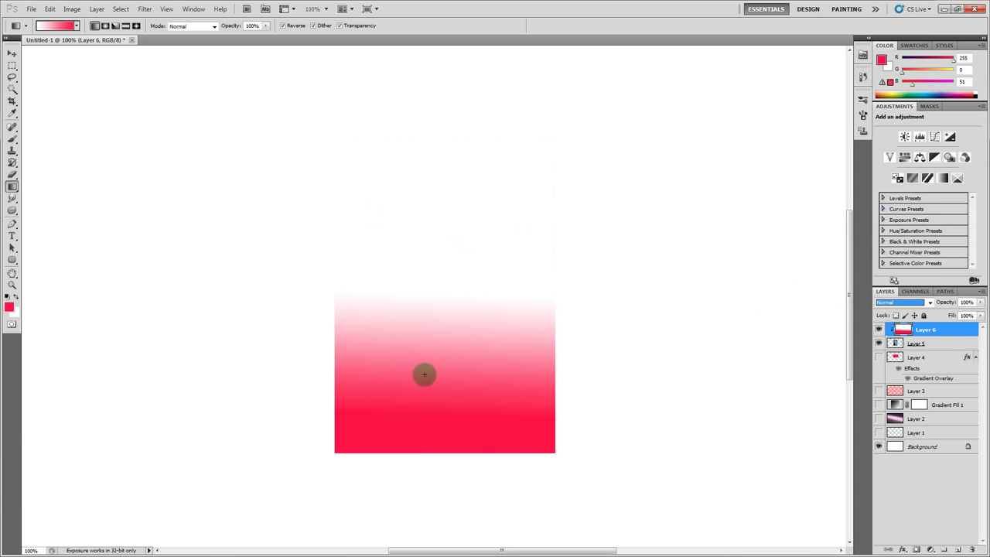
left_click(905, 303)
left_click(902, 282)
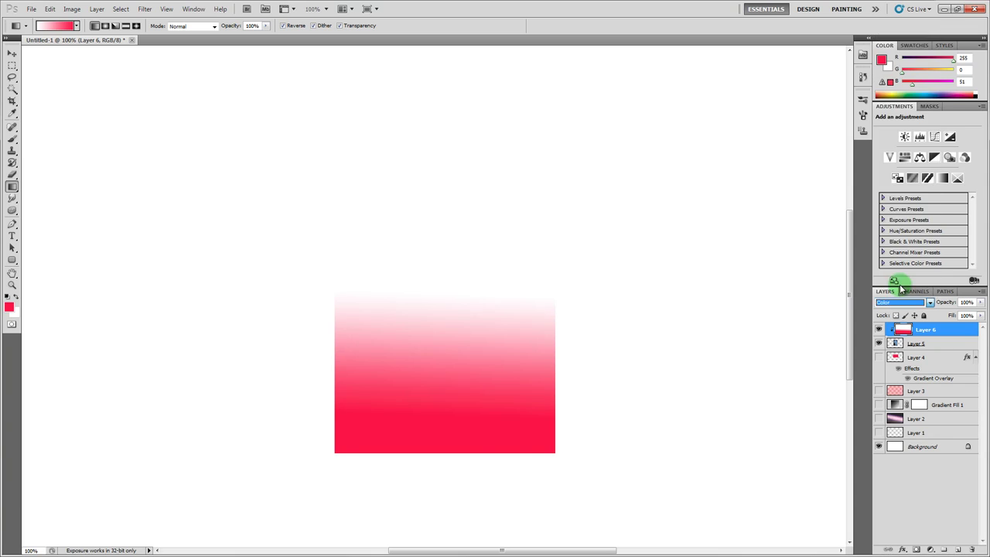
- Set the gradient layer's blend mode to Saturation and redraw its gradient slanting down from the guitarist's upper background to the guitar
left_click(901, 303)
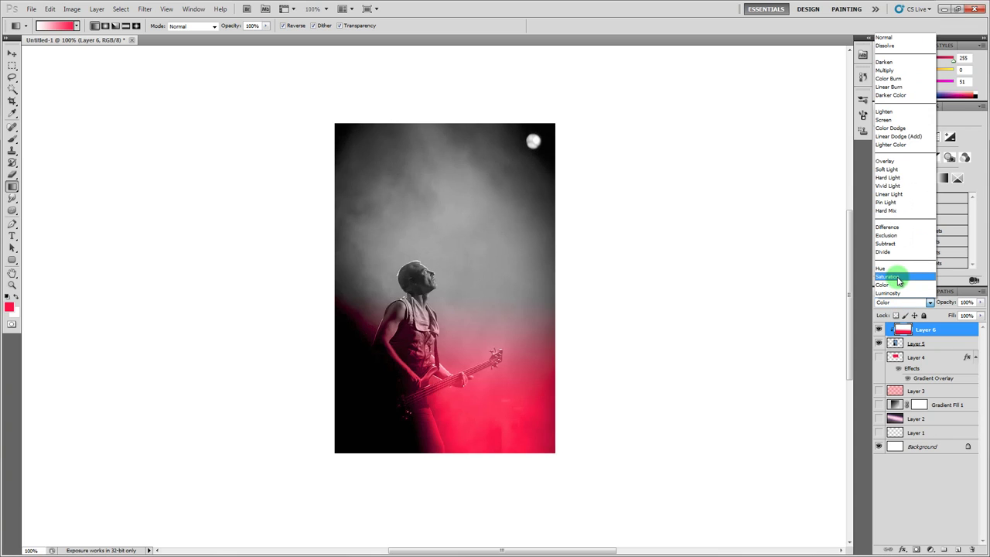
left_click(897, 276)
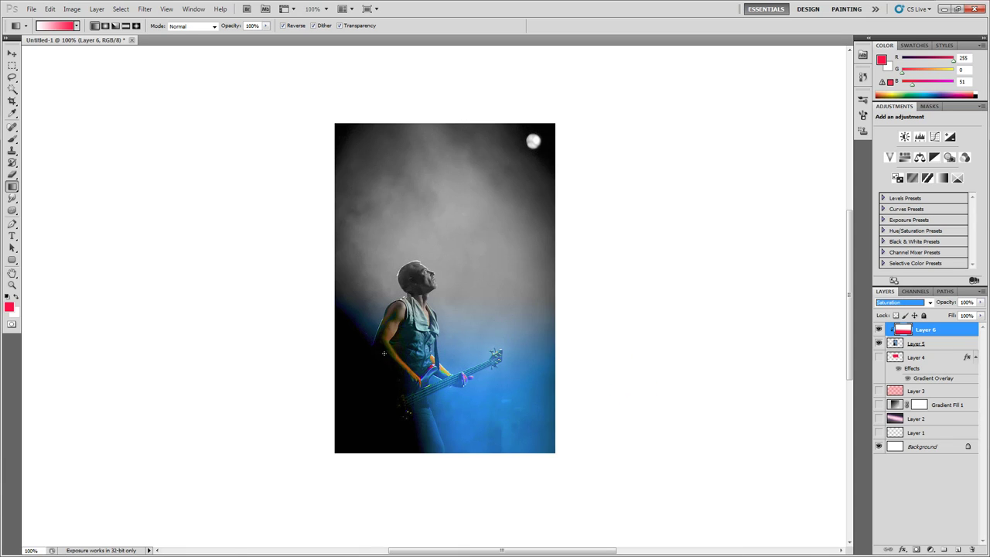
left_click_drag(452, 186, 459, 321)
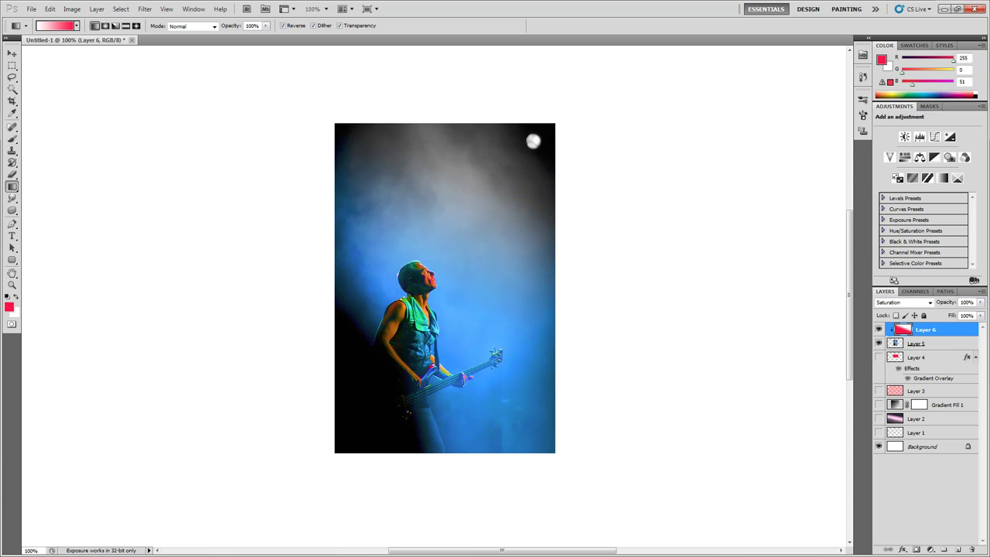
left_click_drag(385, 207, 457, 399)
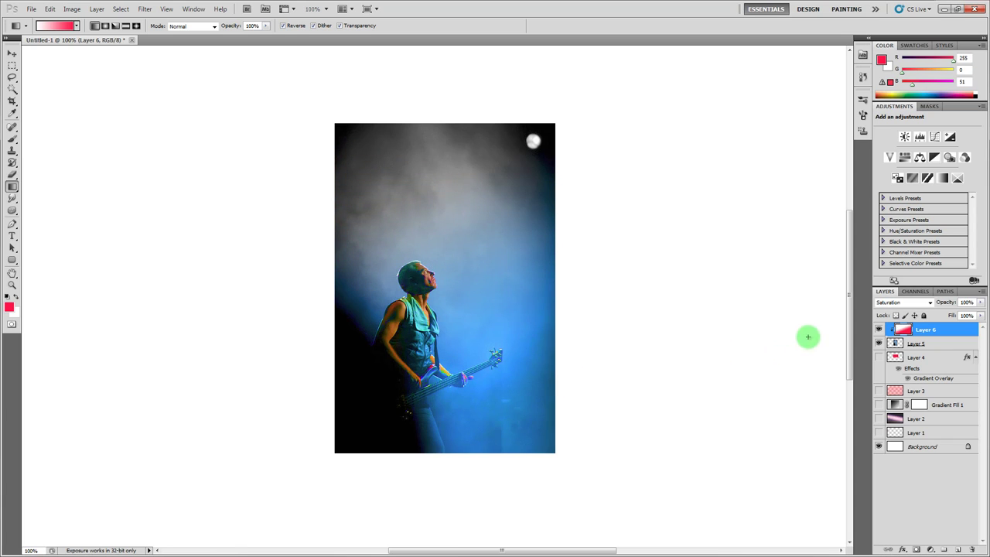
- Try other blend modes on the clipped gradient layer, including Color and Pin Light
left_click(902, 303)
left_click(898, 284)
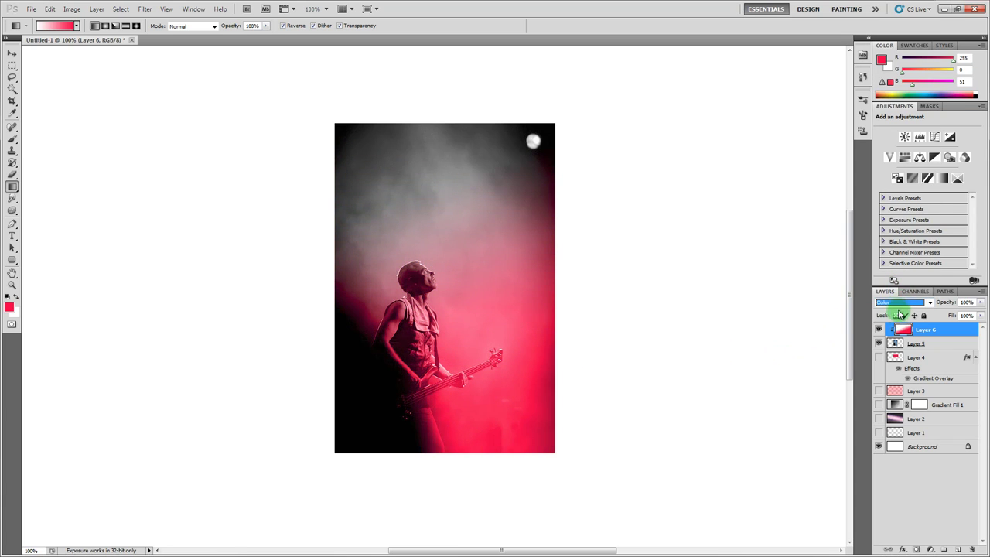
left_click(899, 302)
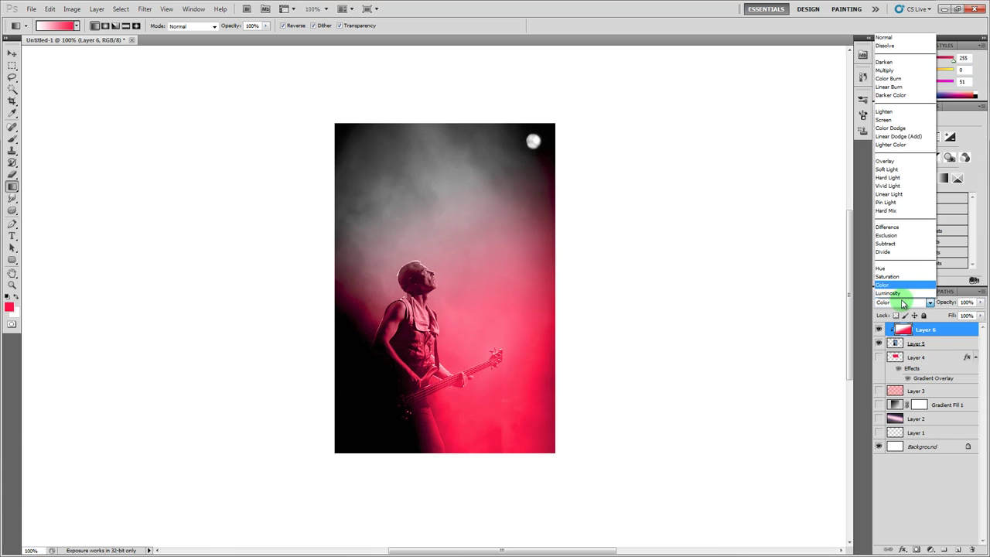
left_click(903, 204)
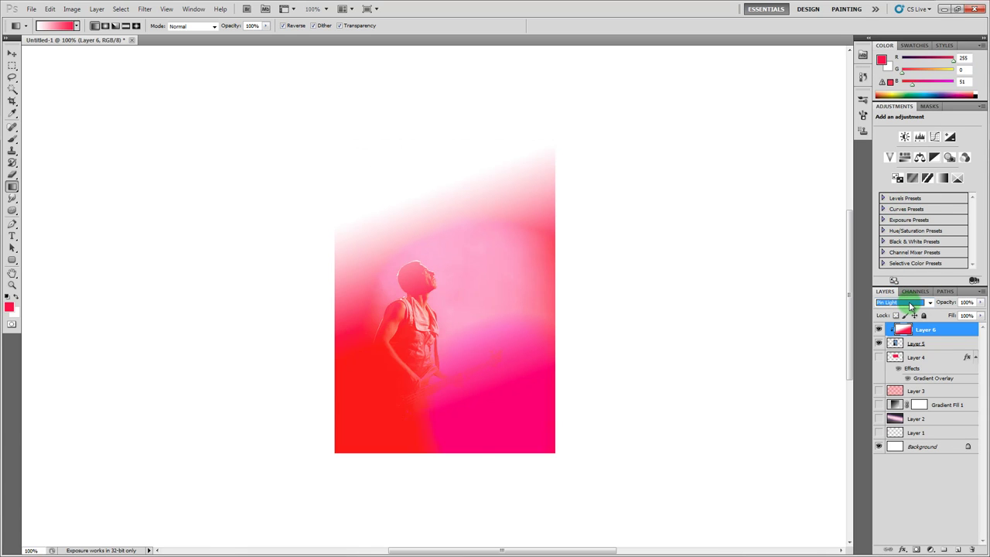
scroll(909, 305, "up", 1)
scroll(909, 305, "up", 1)
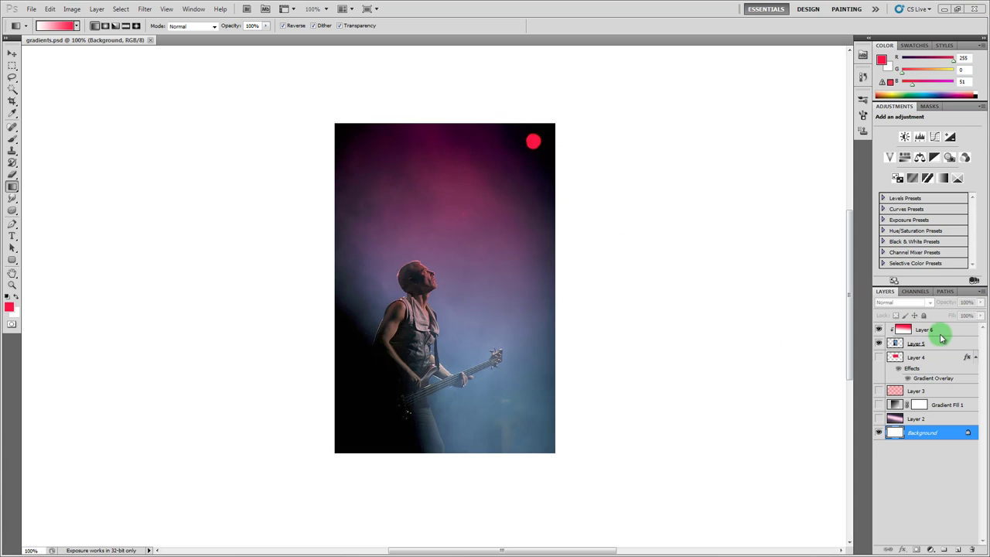
- In gradients.psd, add a new layer above Layer 6 and fill it with a diagonal black-and-white gradient using the black-to-white preset
left_click(941, 337)
left_click(958, 548)
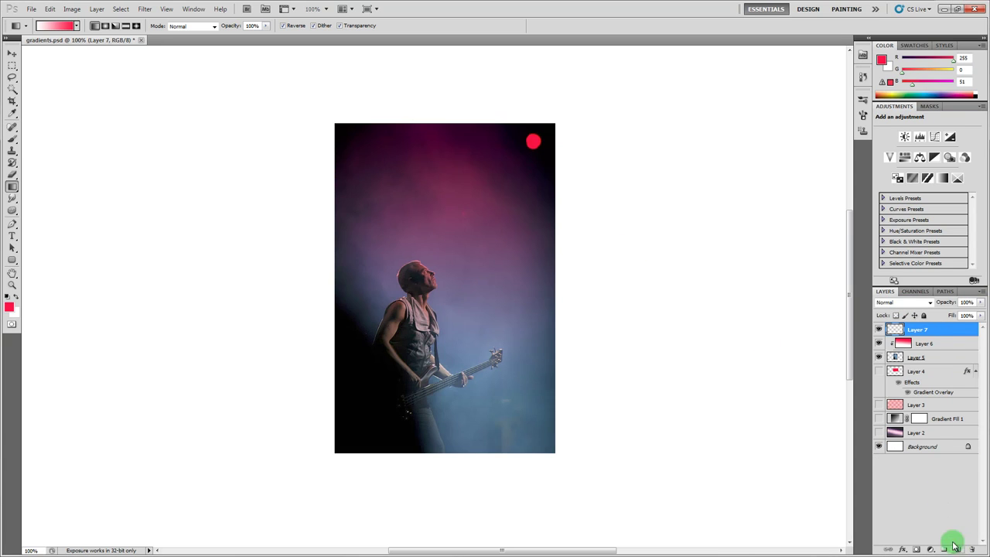
left_click(58, 26)
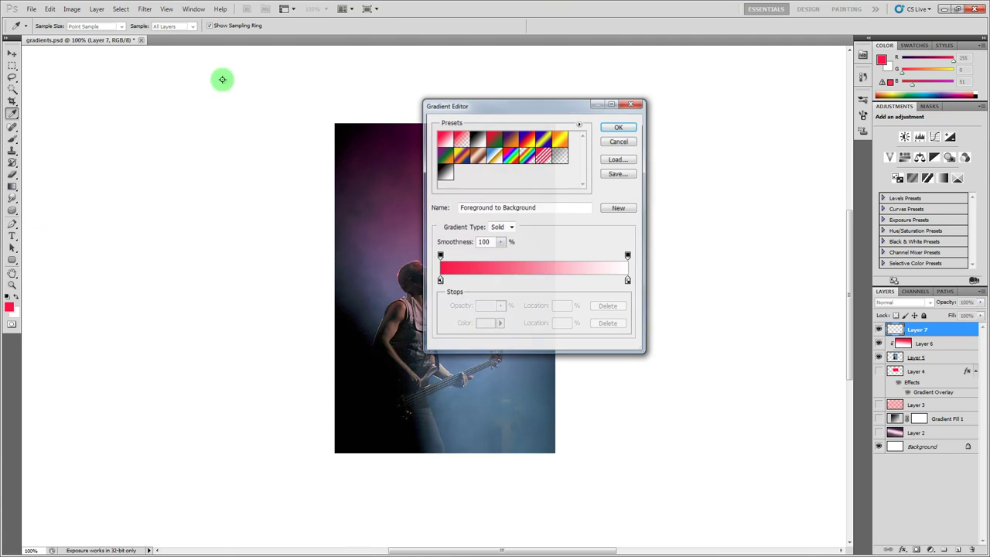
left_click(476, 139)
left_click(619, 126)
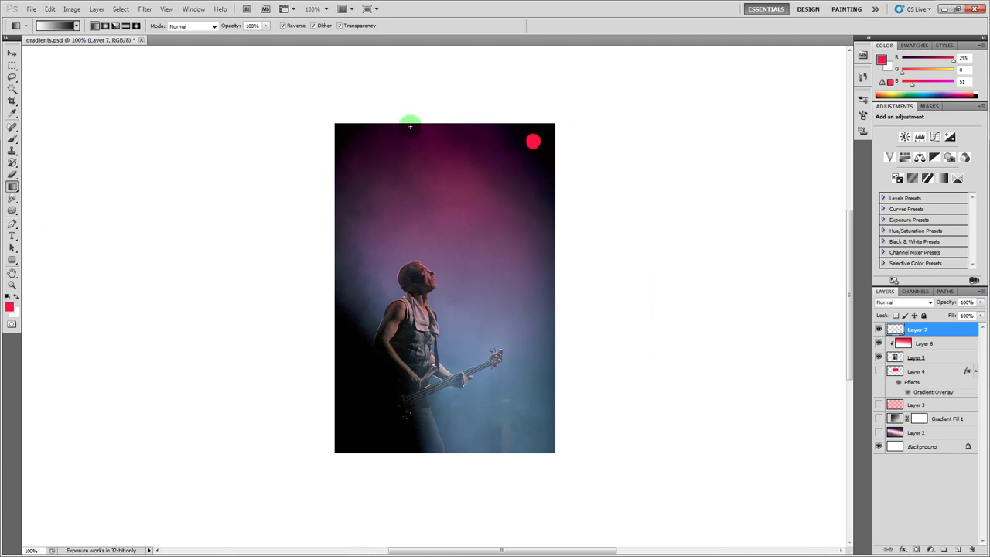
left_click_drag(345, 145, 678, 387)
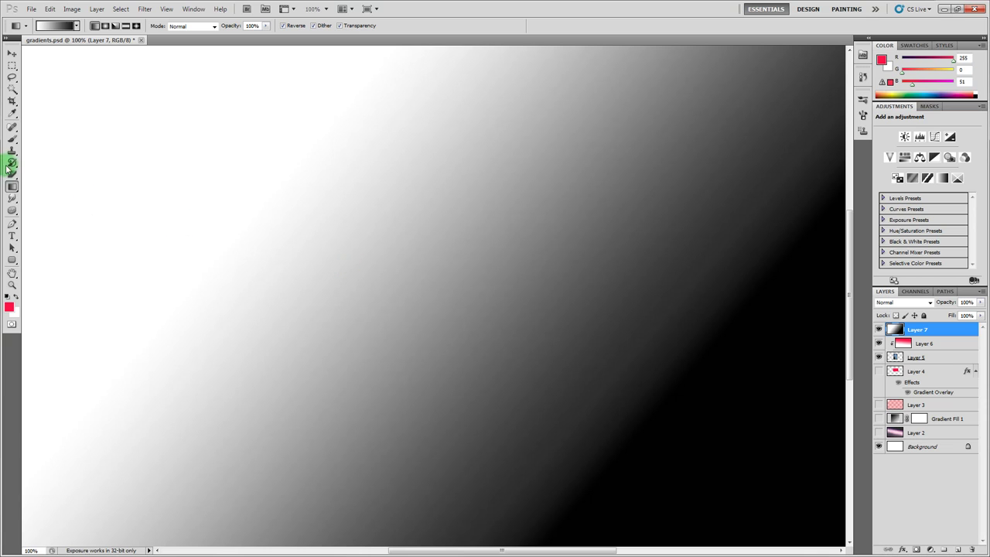
left_click(11, 141)
mouse_move(626, 287)
left_mouse_down()
mouse_move(592, 332)
mouse_move(667, 274)
left_mouse_up()
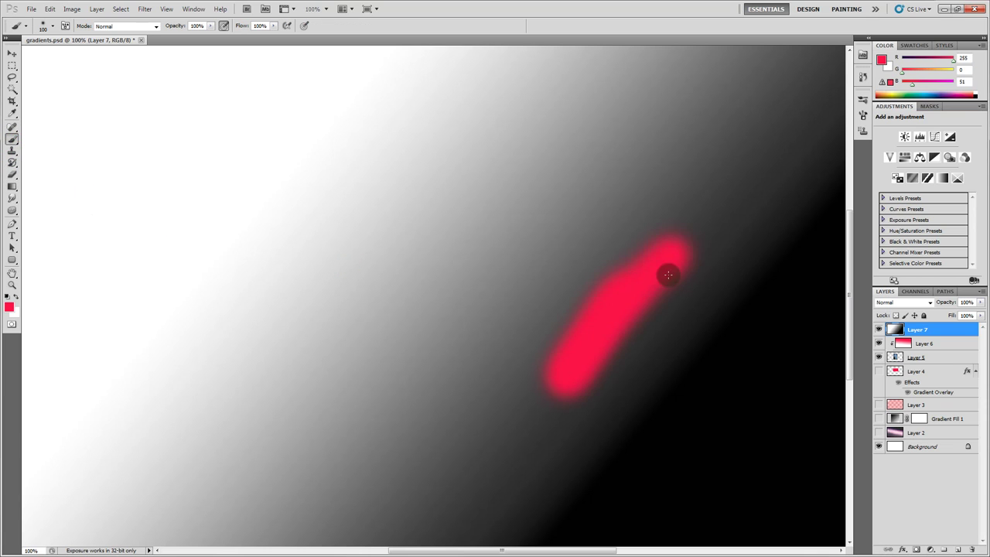
key("ctrl+z")
left_click(8, 307)
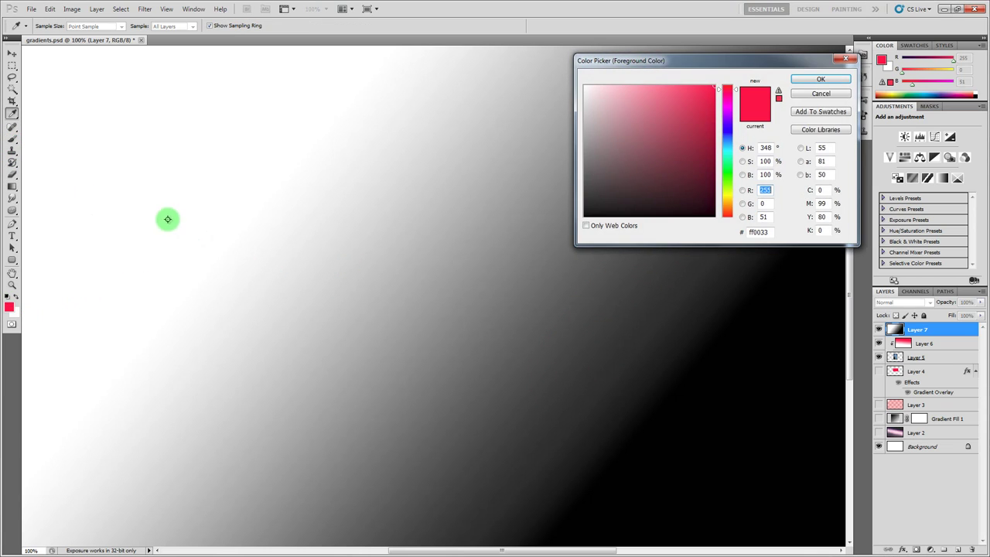
key("Escape")
- Choose the 24 px spatter brush preset and reset the foreground and background colors to default black and white
right_click(533, 287)
left_click(634, 380)
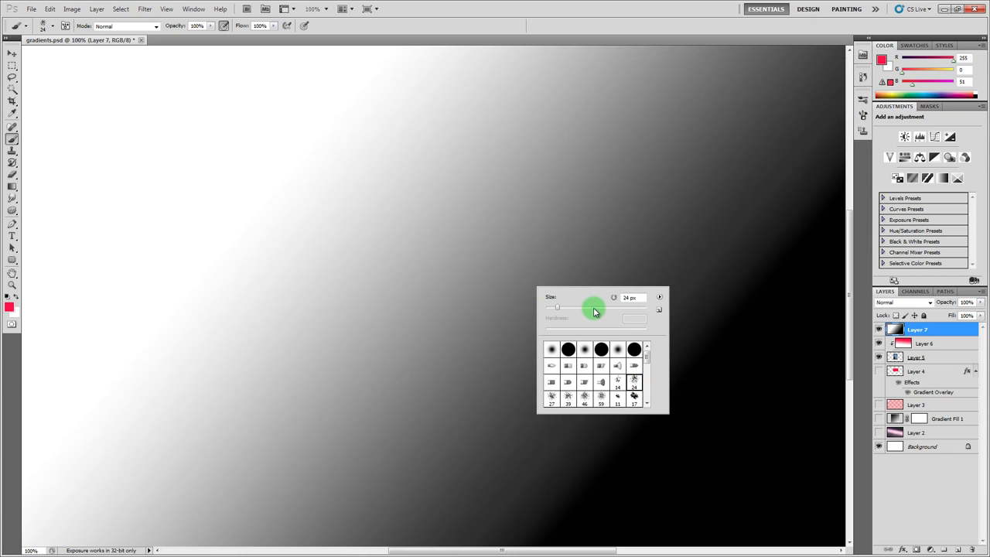
key("Escape")
key("d")
- Paint textured black strokes along the dark side of Layer 7's diagonal gradient, enlarging the brush to 300 px
mouse_move(764, 258)
left_mouse_down()
mouse_move(737, 269)
mouse_move(707, 252)
mouse_move(600, 387)
mouse_move(544, 486)
mouse_move(440, 517)
left_mouse_up()
key("bracketright")
key("bracketright")
key("bracketright")
key("bracketright")
key("bracketright")
key("bracketright")
key("bracketright")
left_click_drag(742, 236, 804, 101)
left_click_drag(680, 262, 581, 232)
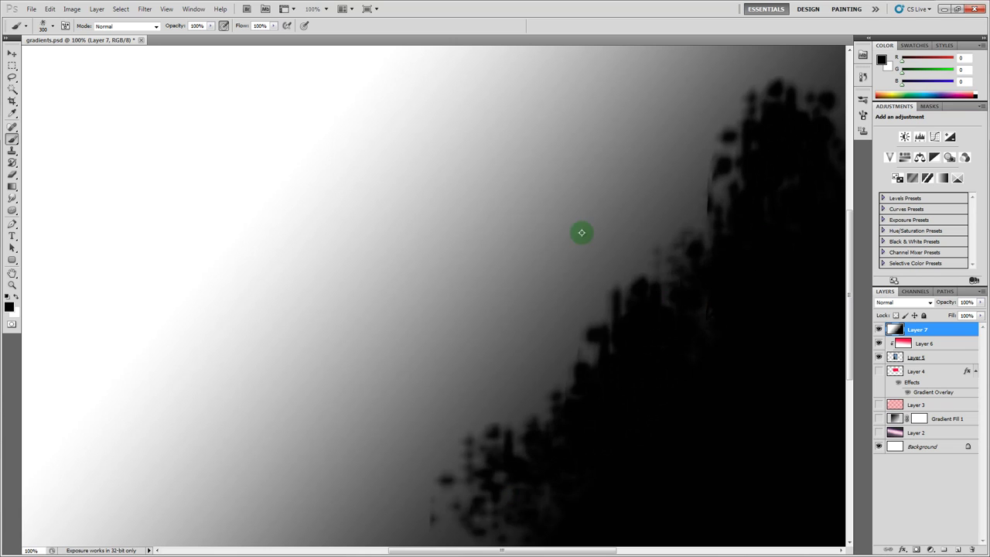
- Sample gray from the gradient and paint over the black edge, then sample black and dab texture into the gray area
left_click(581, 232, "alt")
left_click_drag(641, 287, 448, 503)
mouse_move(742, 232)
left_mouse_down()
mouse_move(780, 112)
mouse_move(664, 218)
mouse_move(669, 250)
left_mouse_up()
left_click(694, 360, "alt")
mouse_move(600, 237)
left_mouse_down()
mouse_move(417, 422)
mouse_move(351, 410)
left_mouse_up()
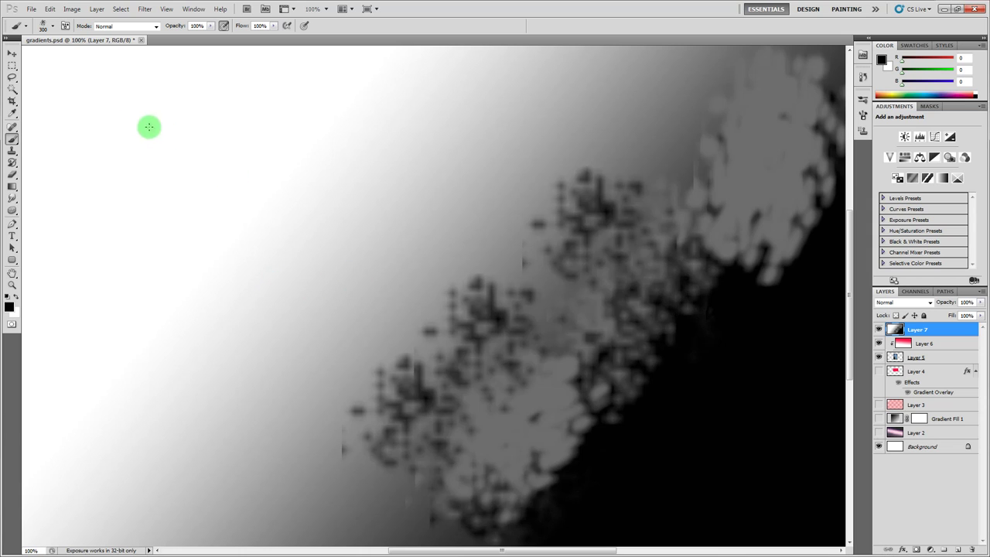
- Copy the painted gradient from Layer 7 into a Quick Mask and convert the mask into a selection
left_click(13, 66)
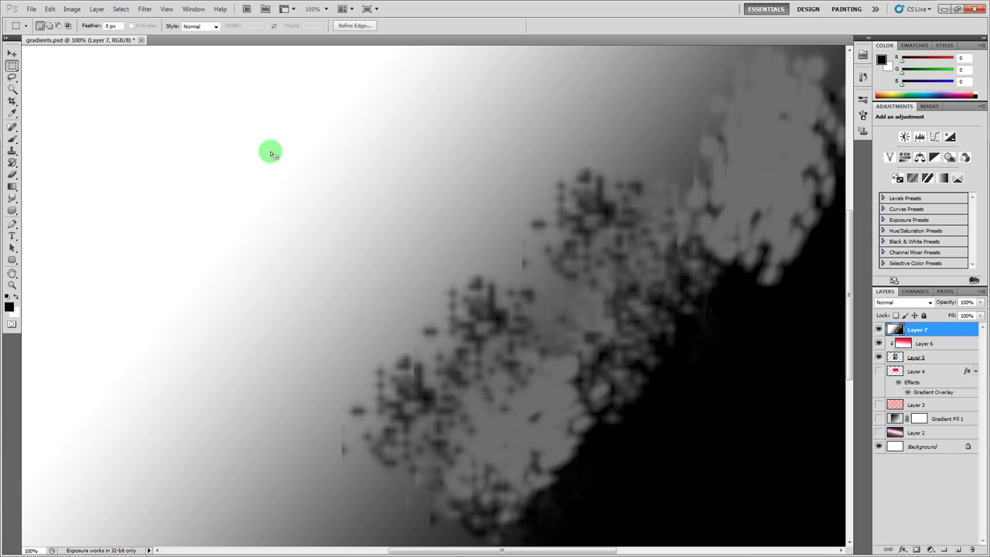
left_click(49, 8)
left_click(87, 88)
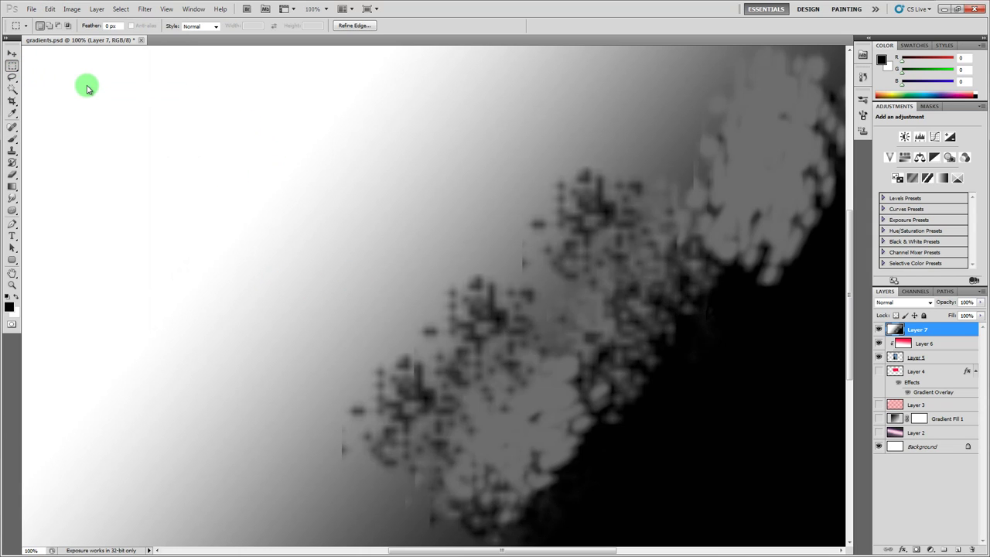
left_click(12, 326)
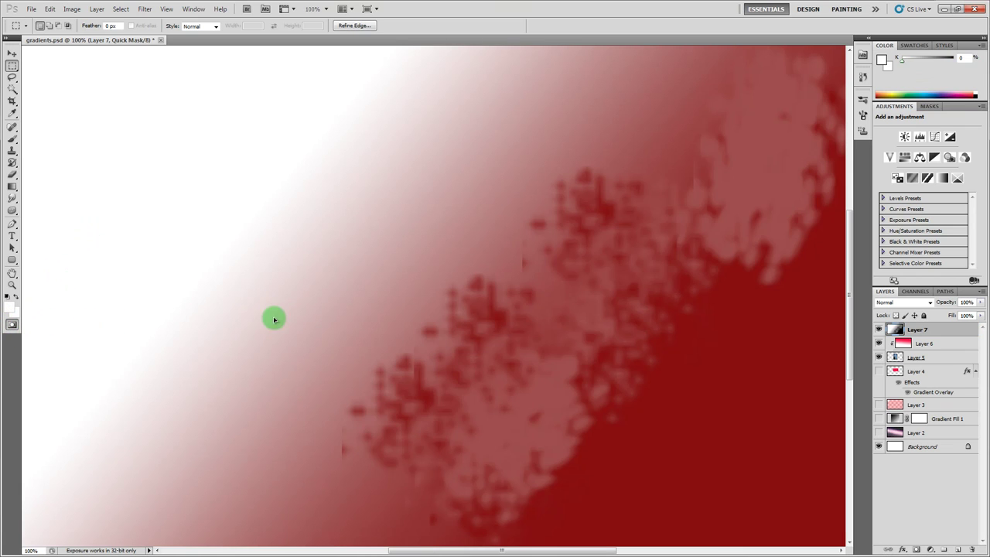
left_click(13, 326)
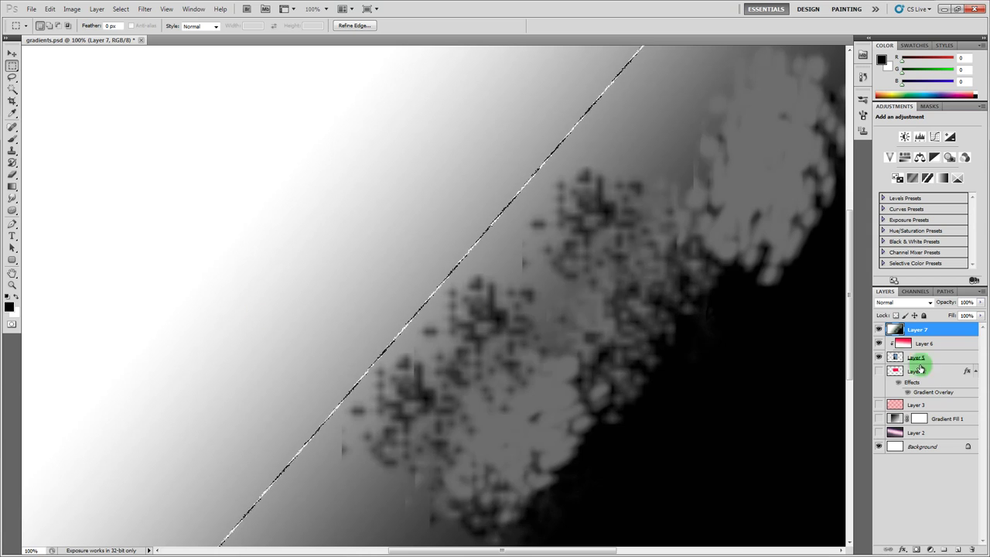
- Add a new layer above Layer 7, hide Layer 7, fill the selection with black on the new layer, and deselect
left_click(957, 548)
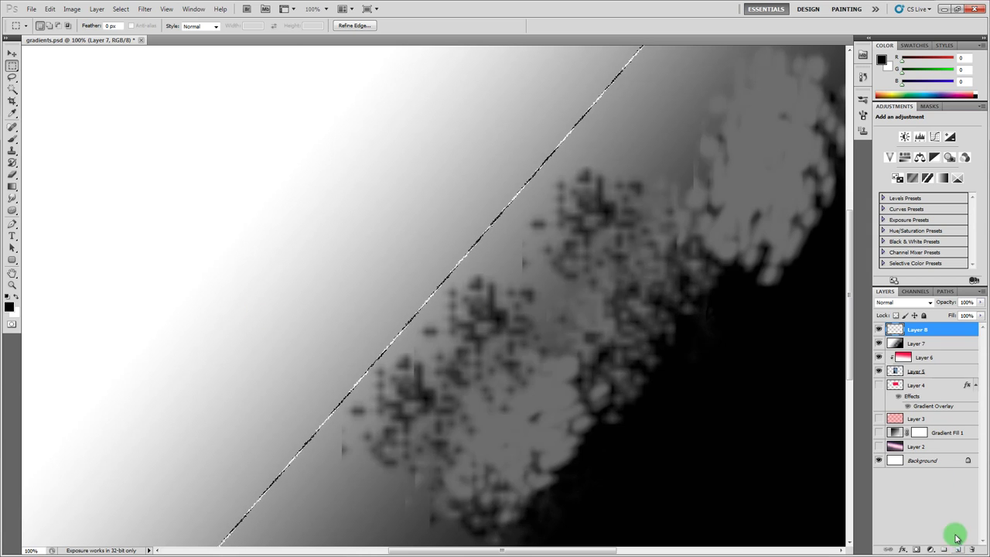
left_click(879, 342)
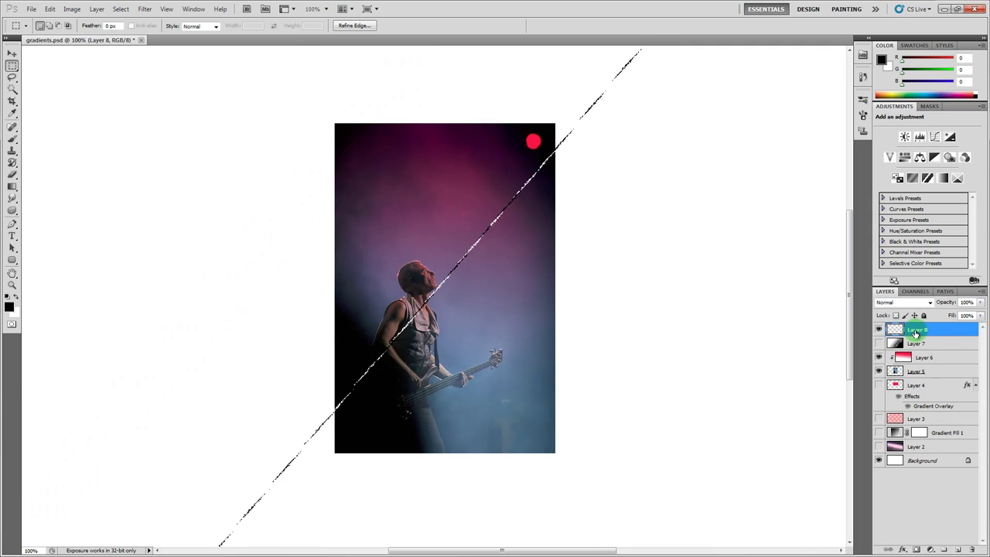
key("alt+BackSpace")
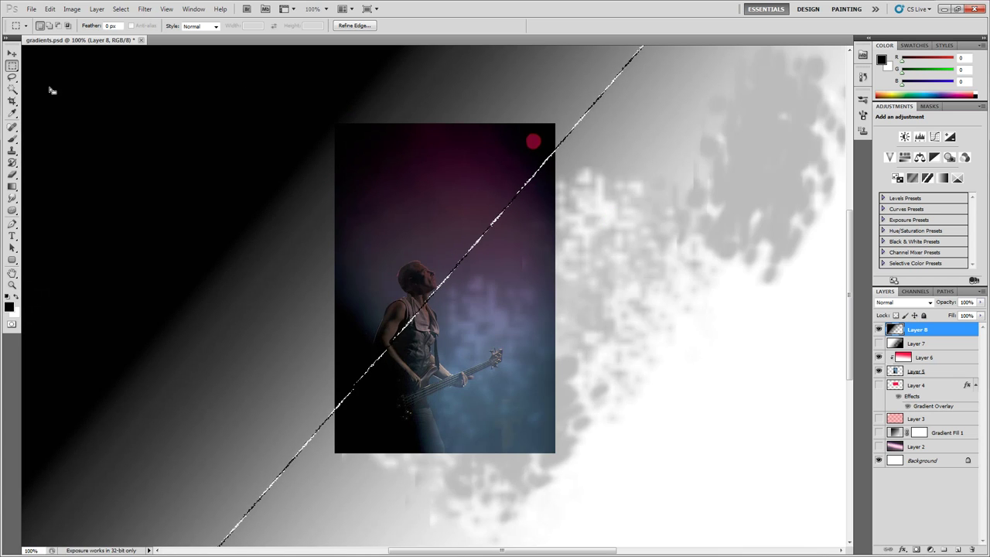
left_click(617, 212)
- Hide Layer 8, Layer 6 and Layer 5 so that only the white Background is shown
left_click(931, 333)
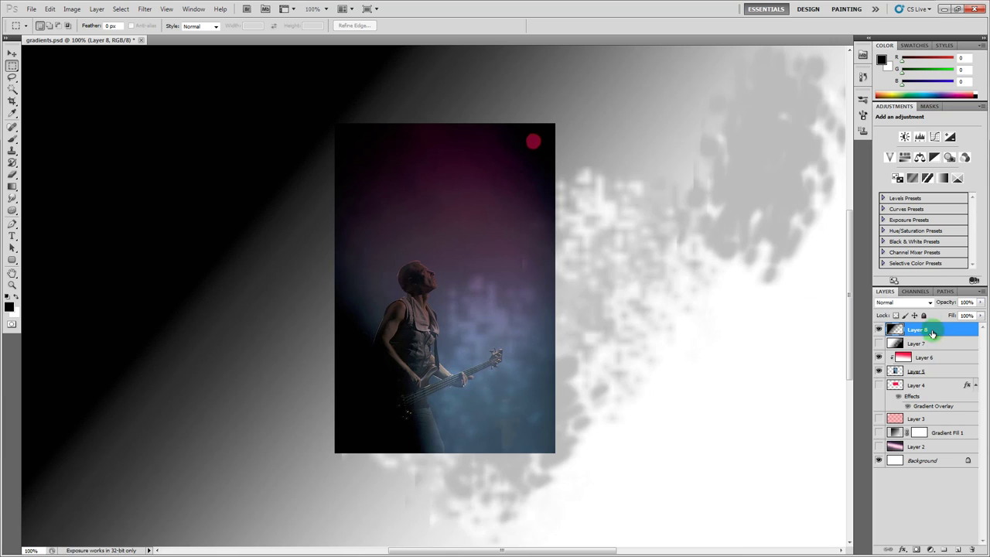
key("z")
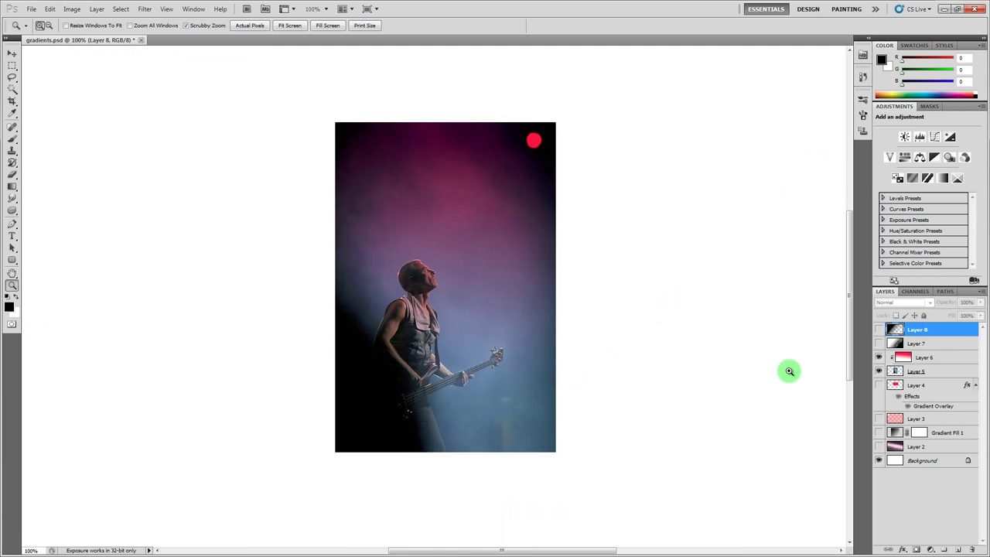
left_click(878, 372)
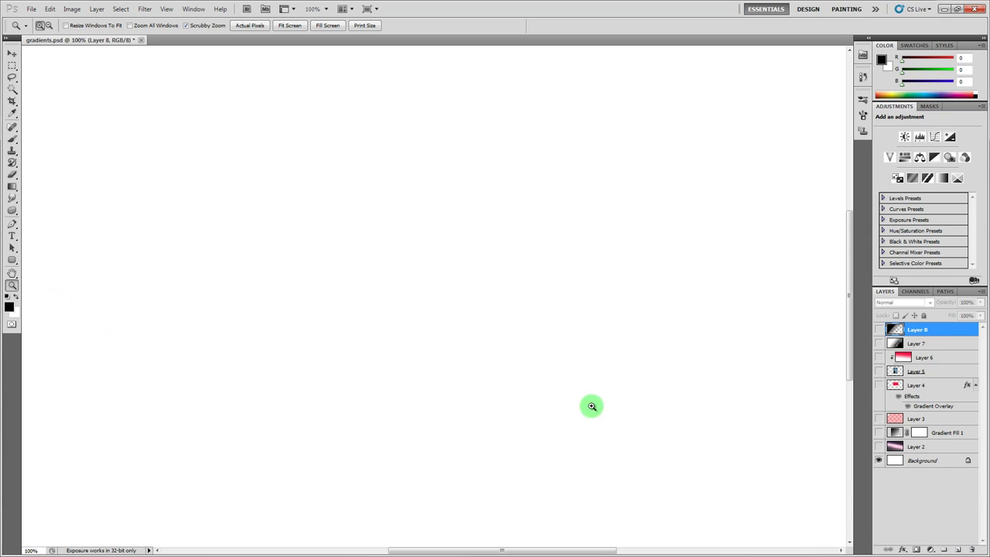
- Add a new layer and draw a large black rounded rectangle shape with a 10 px radius near the canvas center
left_click(957, 549)
left_click(12, 259)
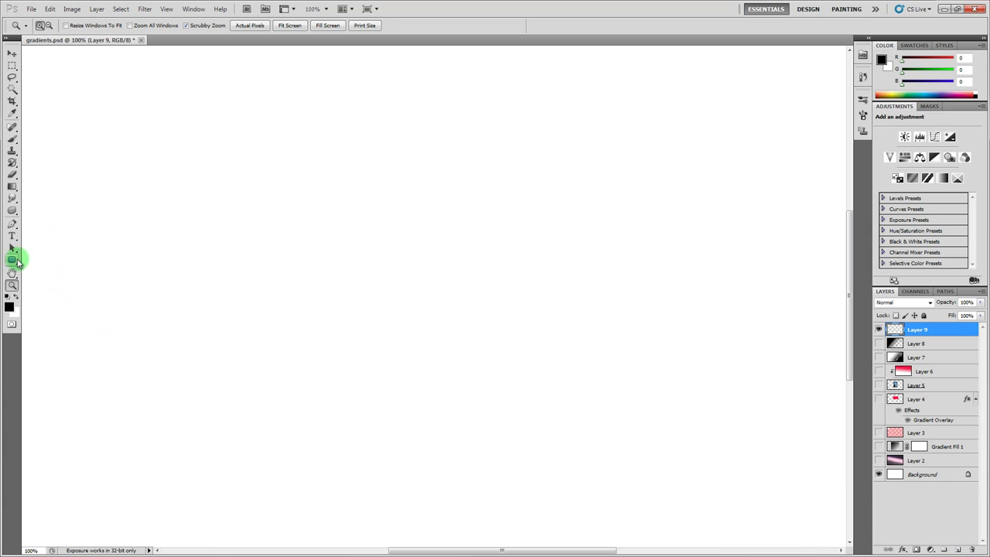
left_click_drag(13, 263, 45, 267)
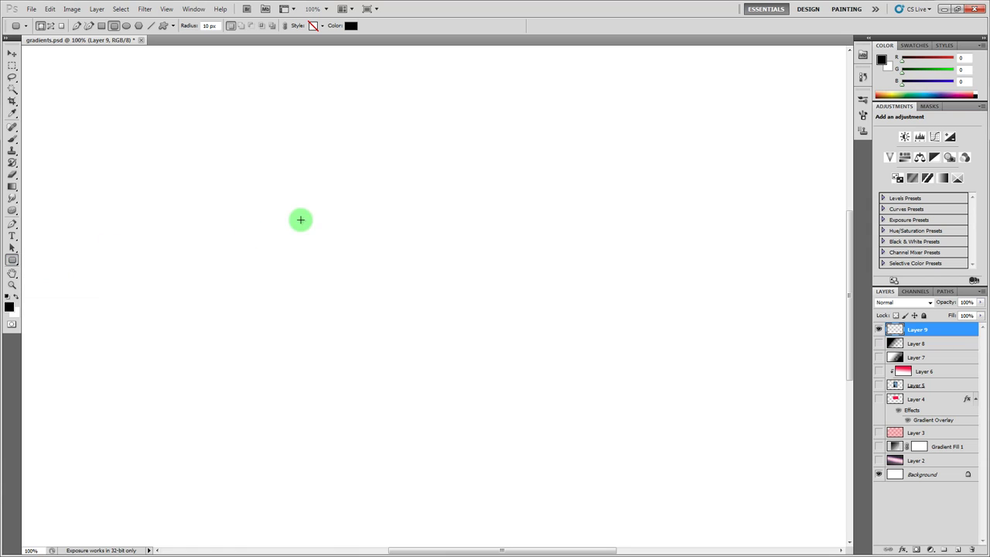
left_click_drag(292, 167, 539, 355)
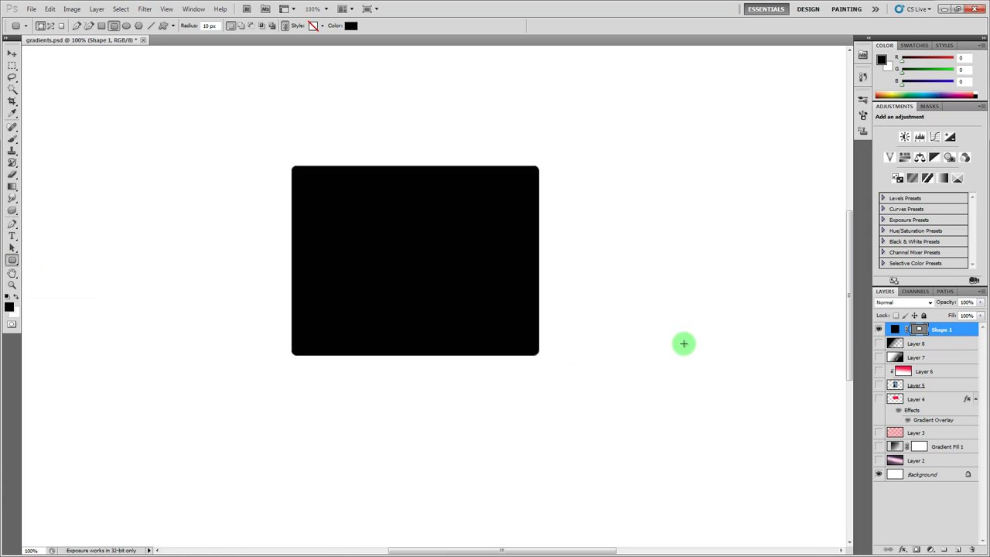
- Apply a Gradient Overlay layer style to the rounded rectangle using its default black-to-white gradient
double_click(972, 331)
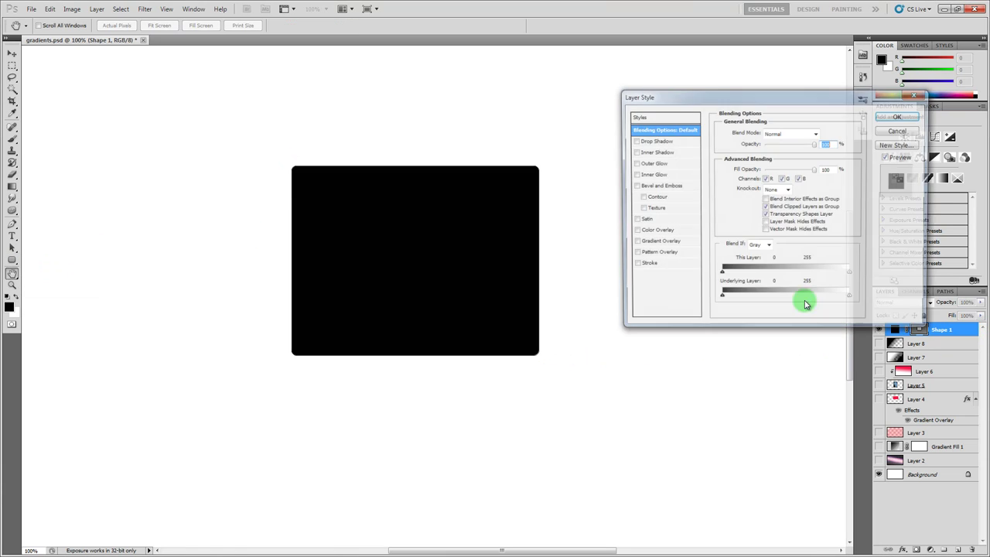
left_click(656, 243)
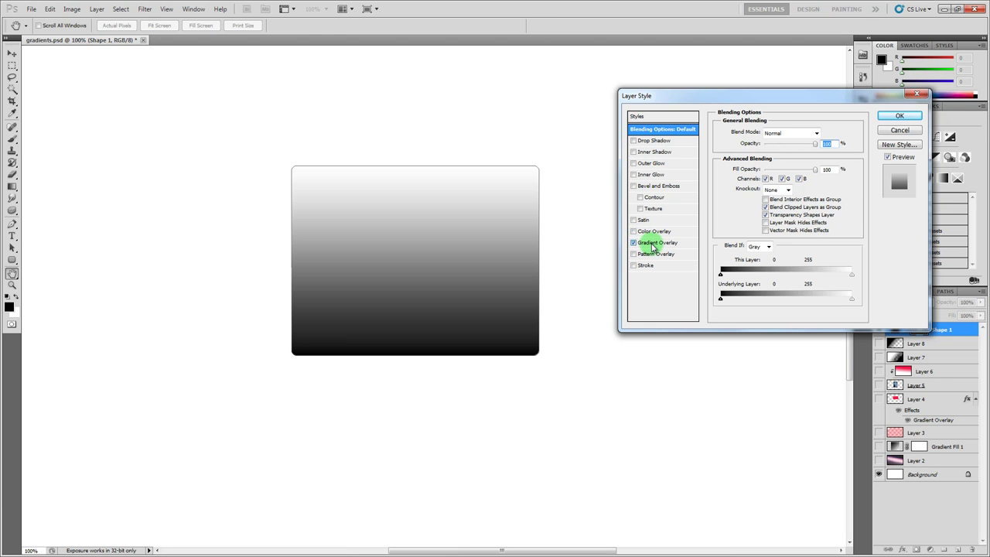
left_click(890, 116)
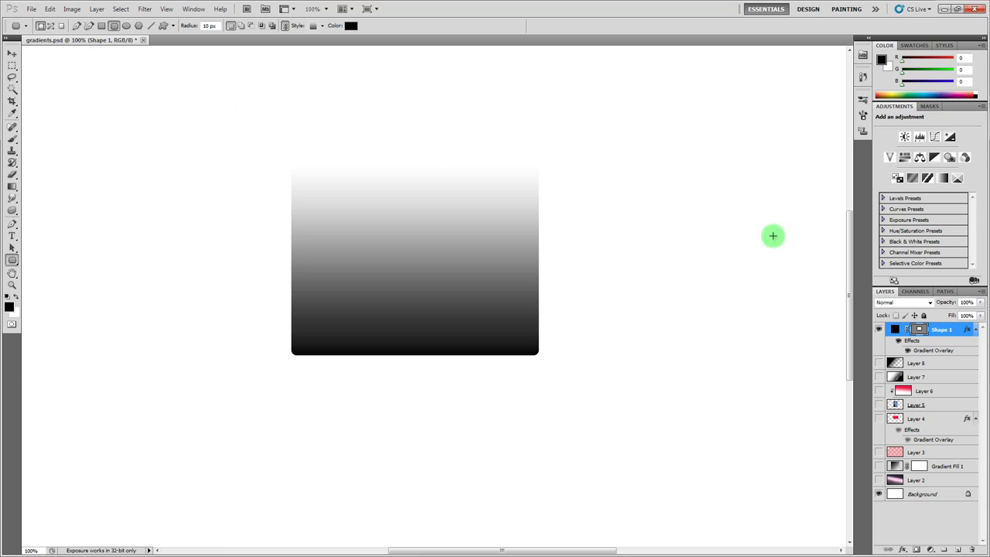
- Select the anchor points of the rounded rectangle's lower-right corner and move them straight down so the bottom edge slants
left_click_drag(11, 247, 36, 259)
left_click_drag(401, 278, 651, 392)
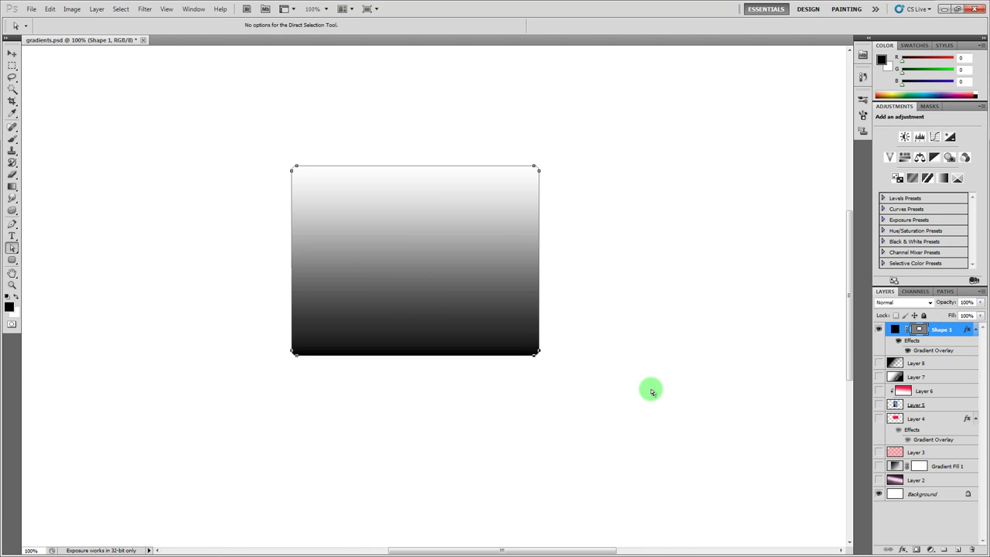
key("shift+Down")
key("shift+Down")
key("shift+Down")
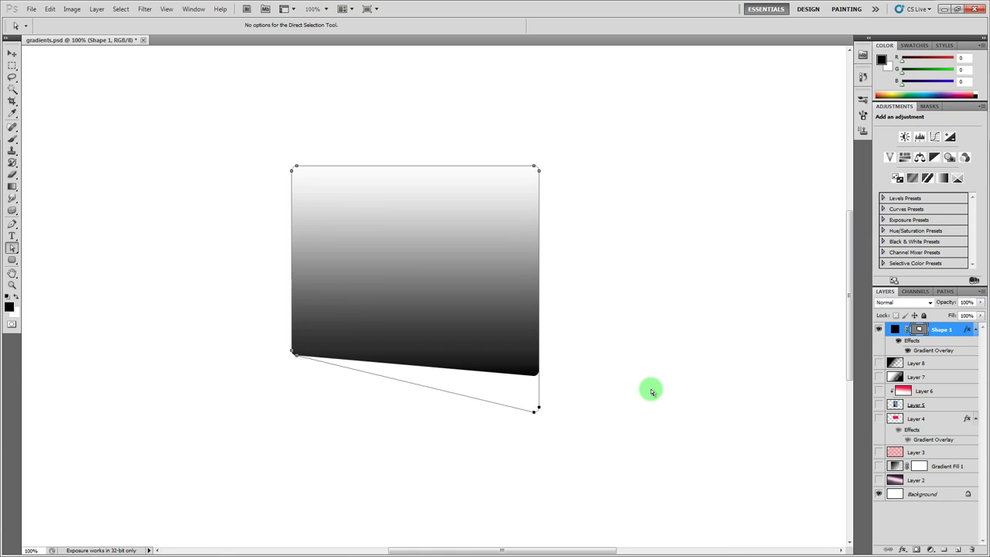
key("shift+Down")
key("shift+Down")
key("shift+Down")
key("shift+Down")
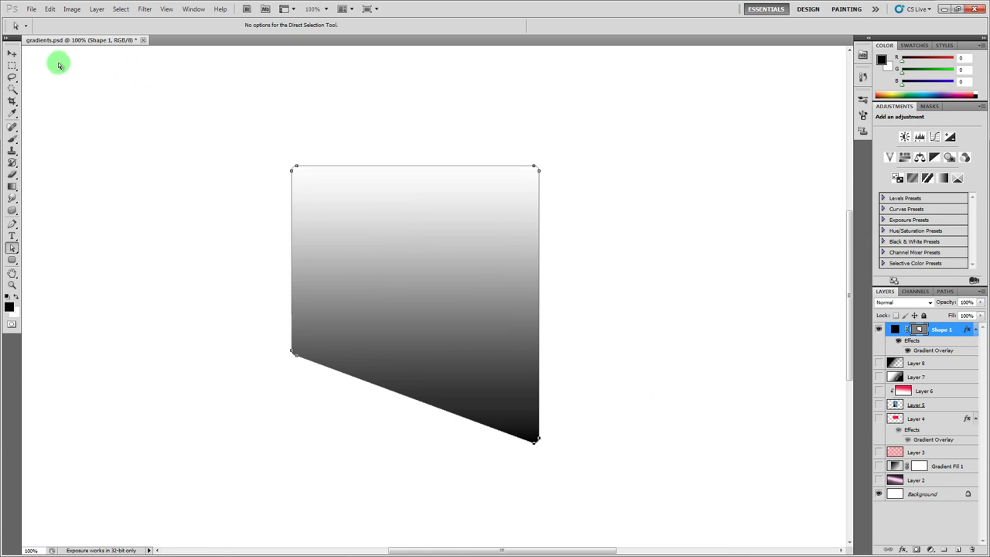
left_click(13, 53)
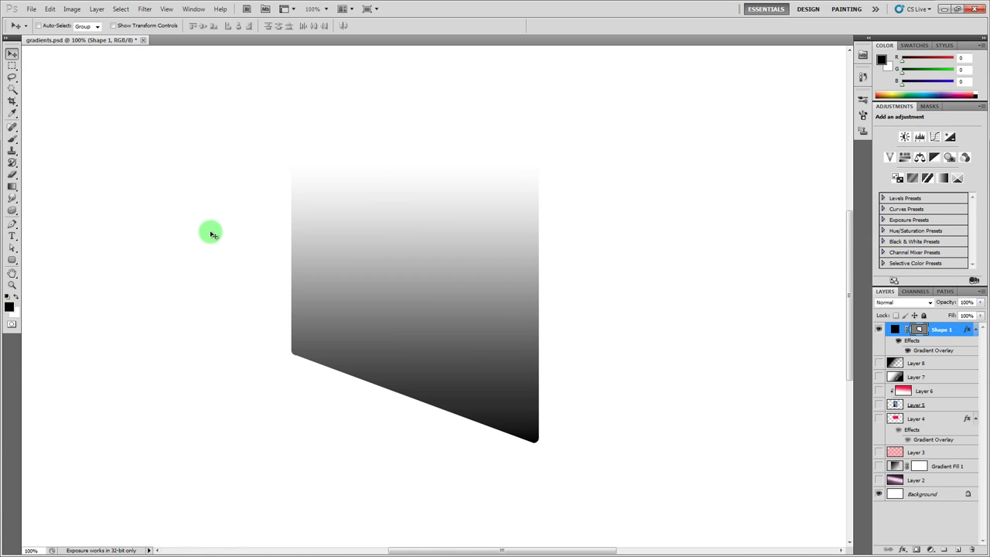